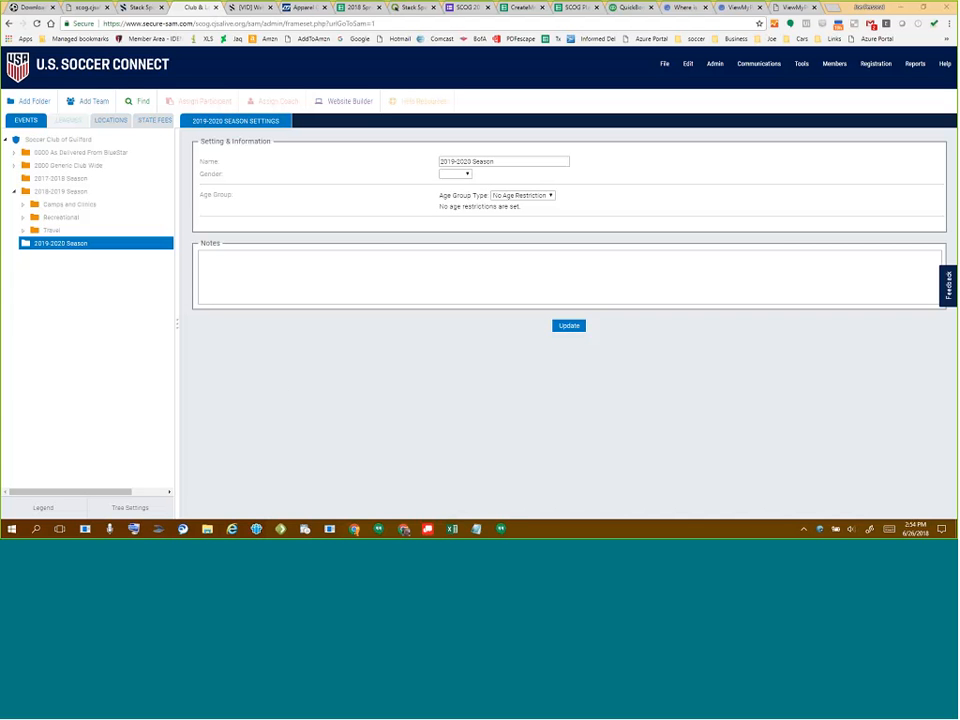
- Collapse 2018-2019 Season, then expand and collapse the 0000 As Delivered From BlueStar folder
left_click(16, 192)
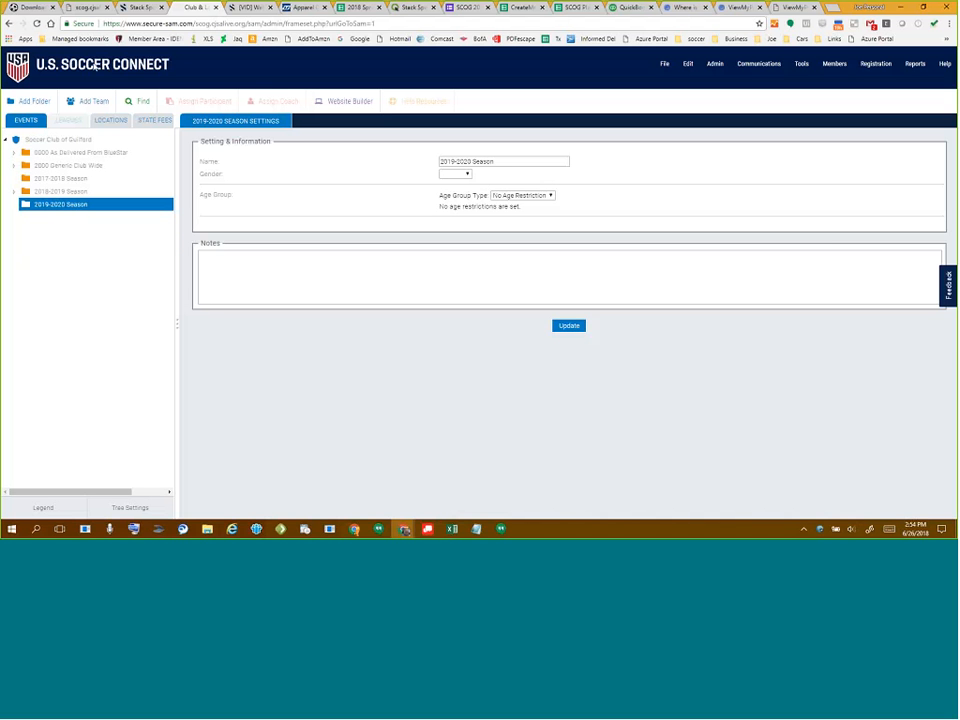
left_click(13, 151)
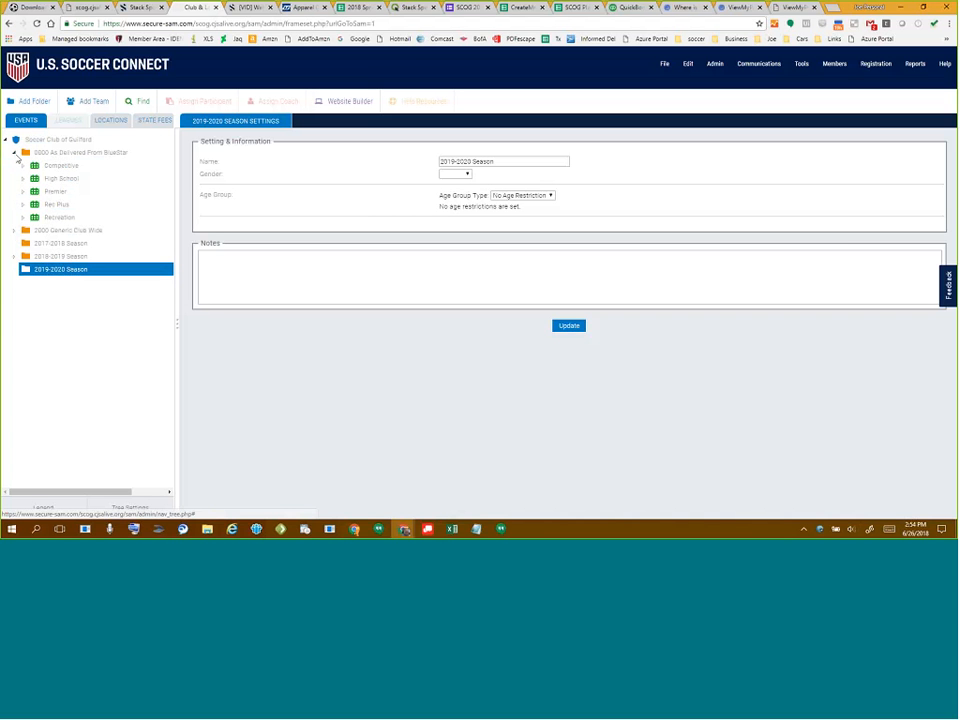
left_click(15, 155)
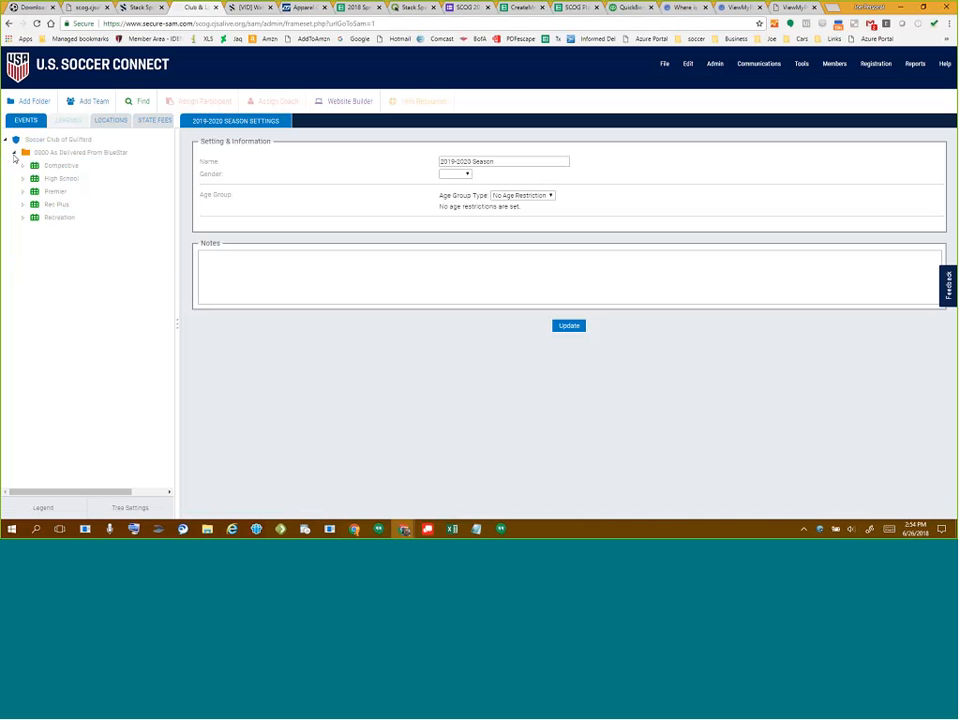
left_click(14, 154)
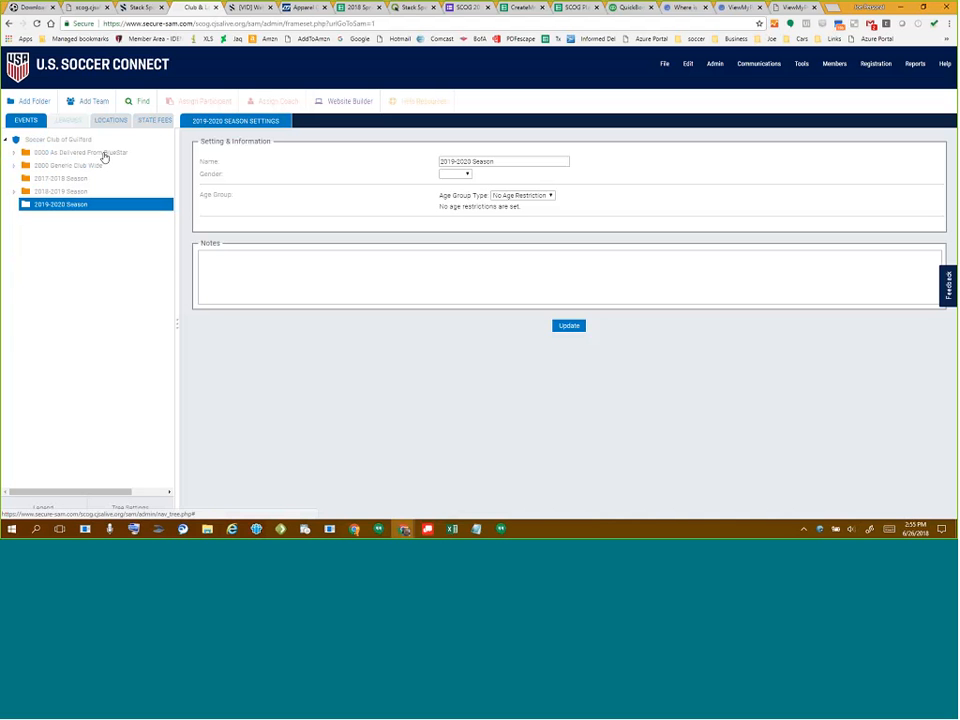
- Review the 2018 Initial Member and Referee Registration events, then open the 2017-2018 Season settings
left_click(14, 166)
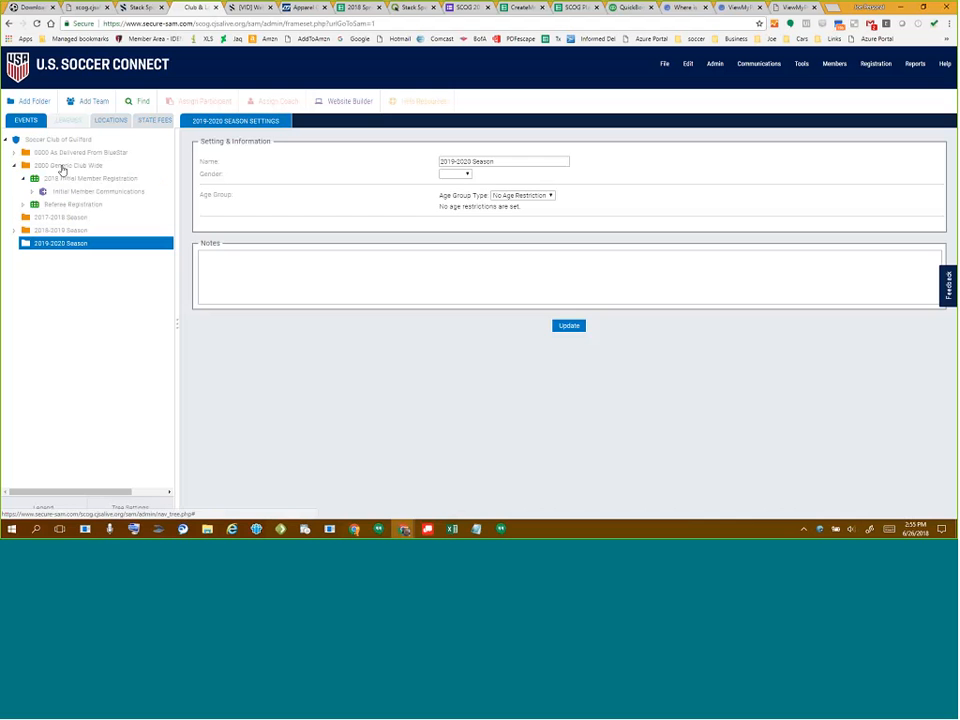
left_click(63, 180)
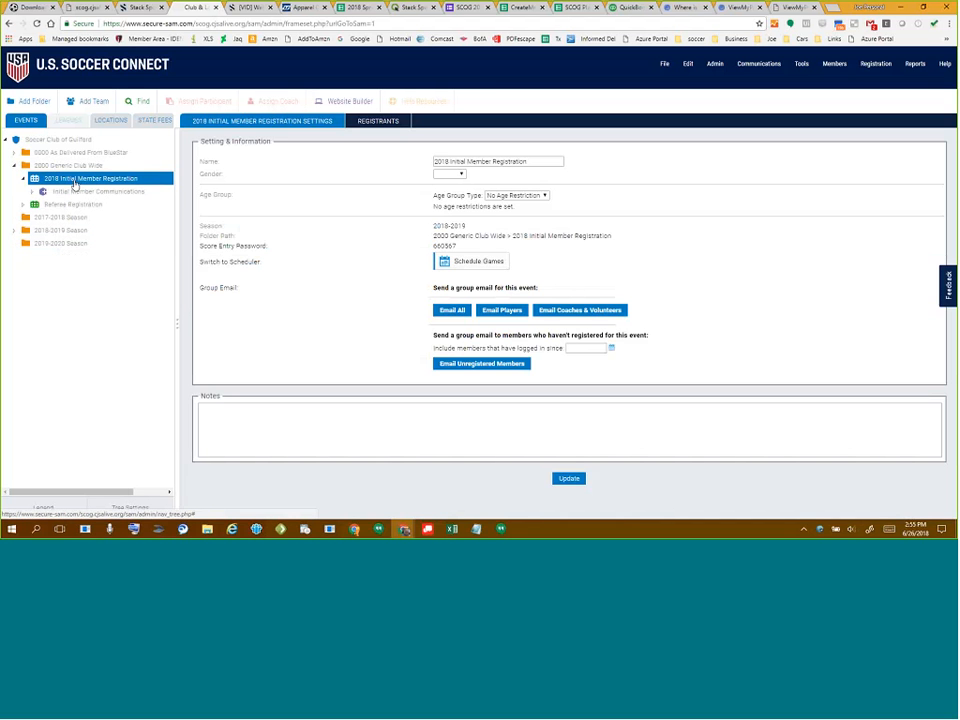
left_click(75, 206)
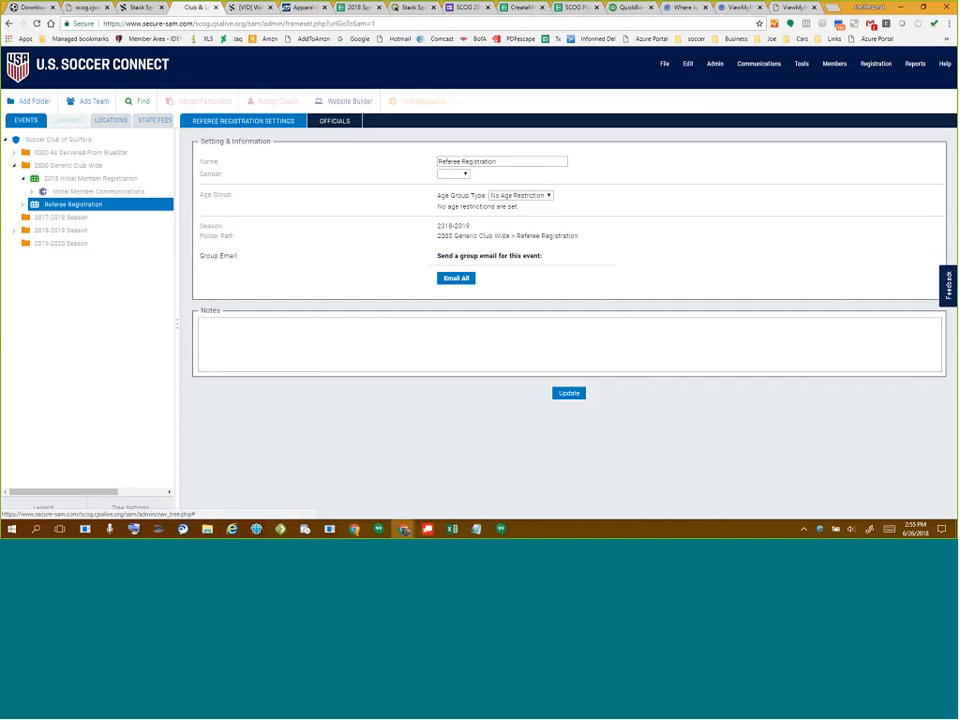
left_click(23, 178)
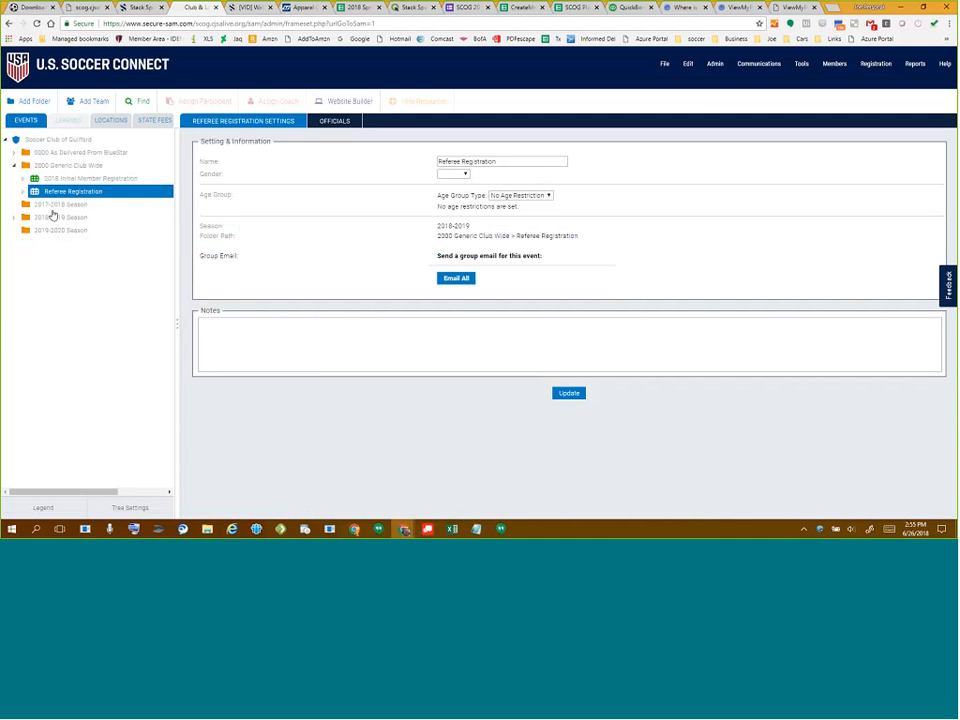
left_click(14, 166)
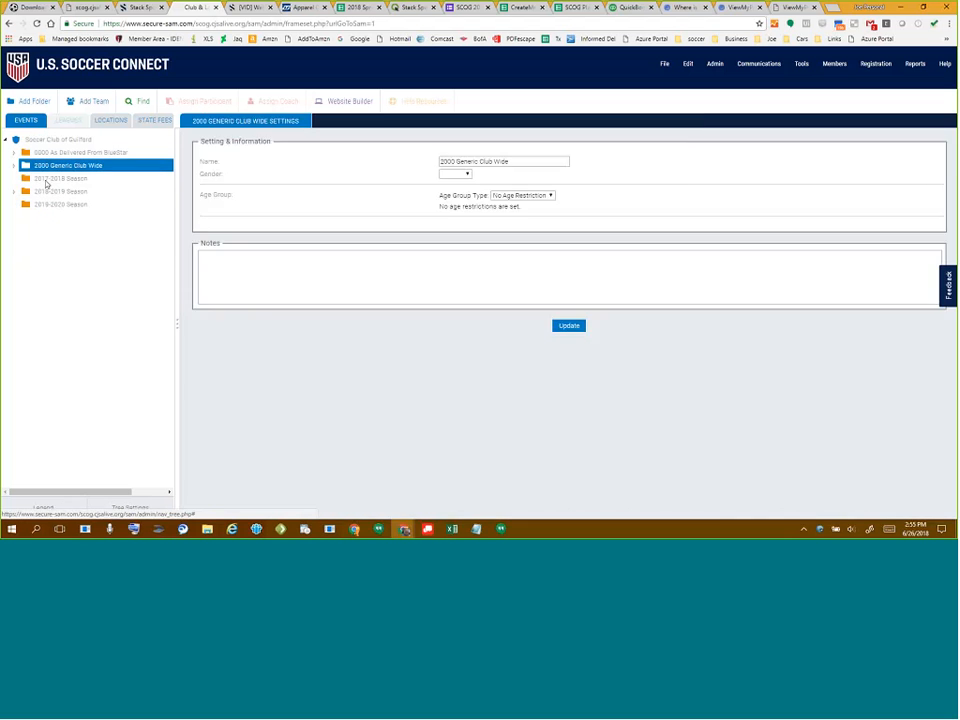
left_click(47, 180)
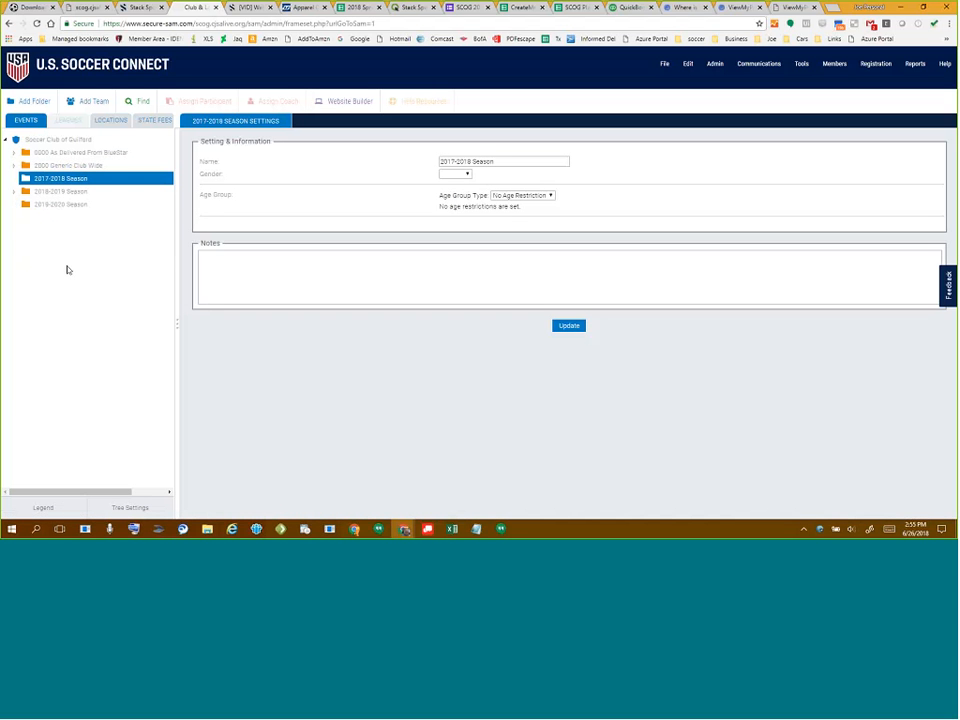
- Expand 2018-2019 Season and view its Camps and Clinics, Recreational and Travel folder settings
left_click(15, 192)
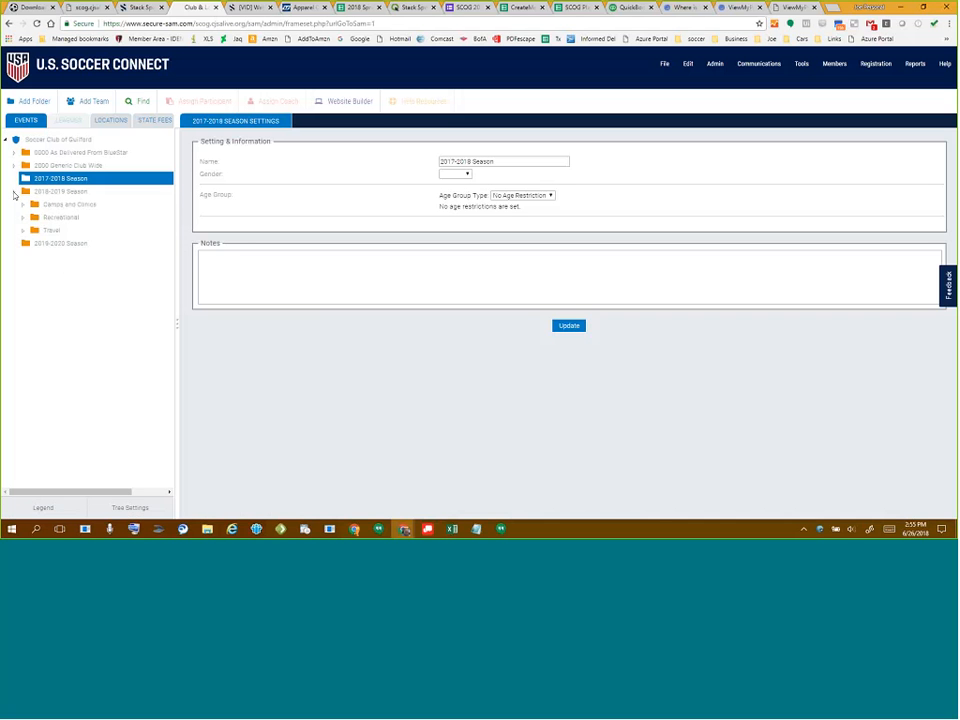
left_click(52, 194)
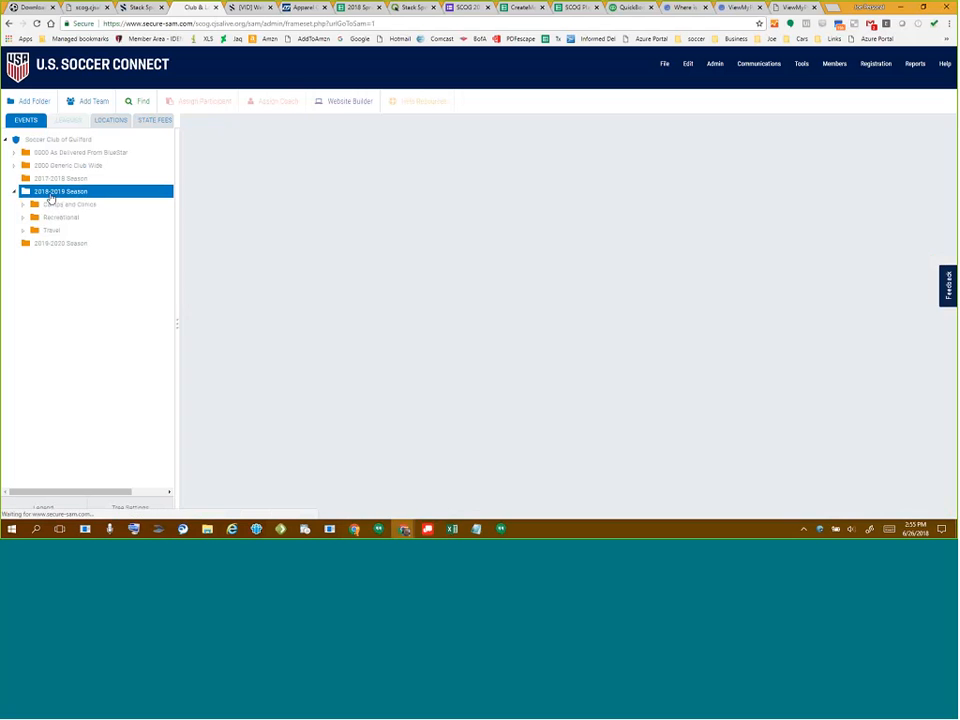
left_click(74, 207)
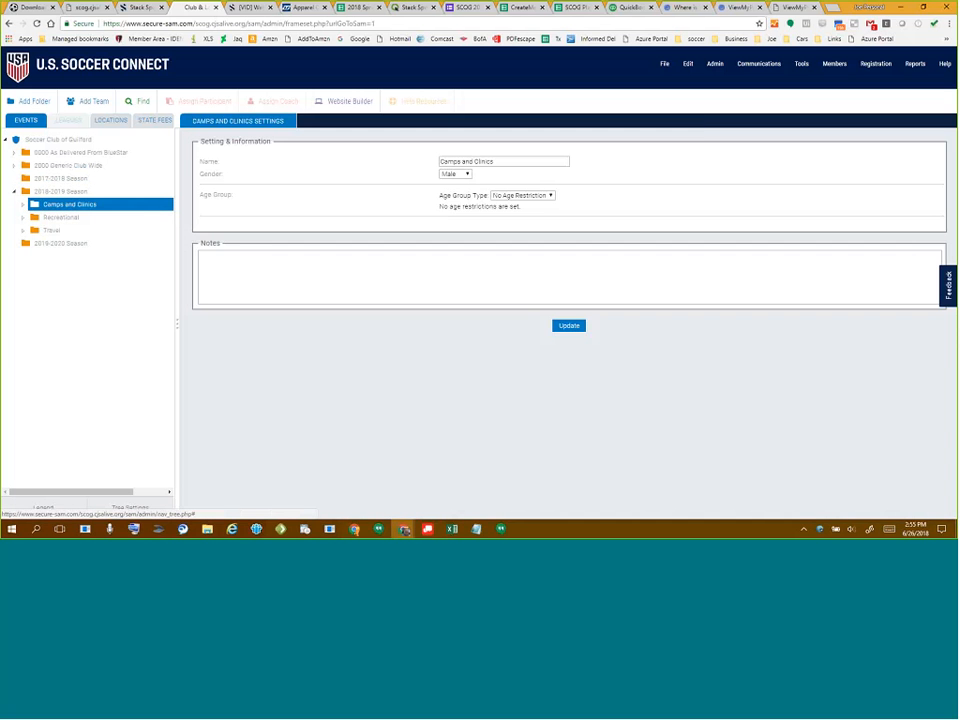
left_click(58, 217)
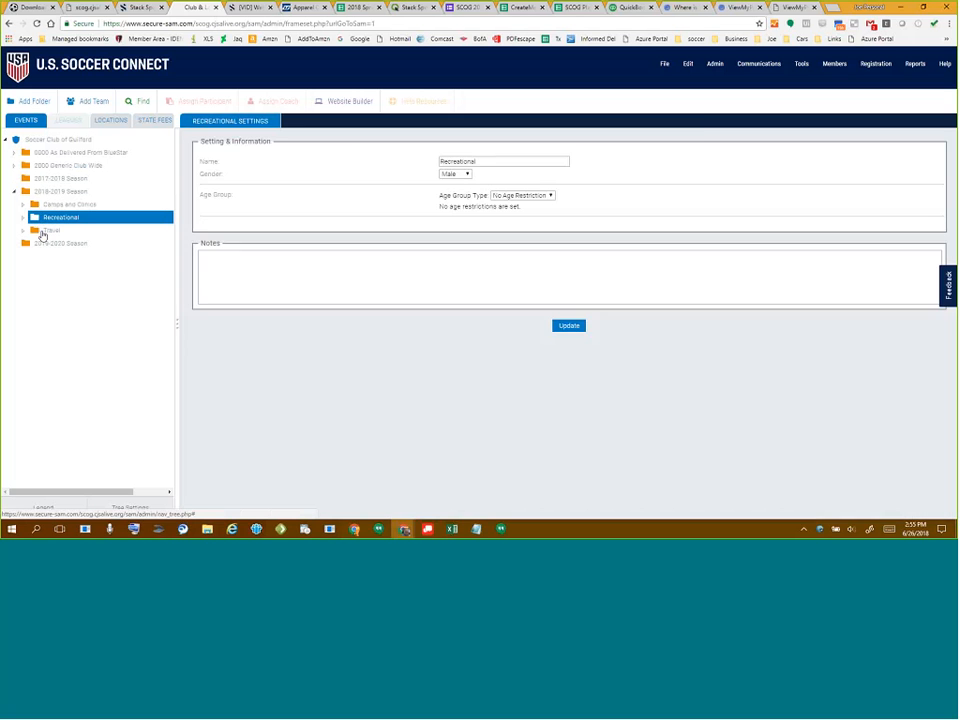
left_click(44, 231)
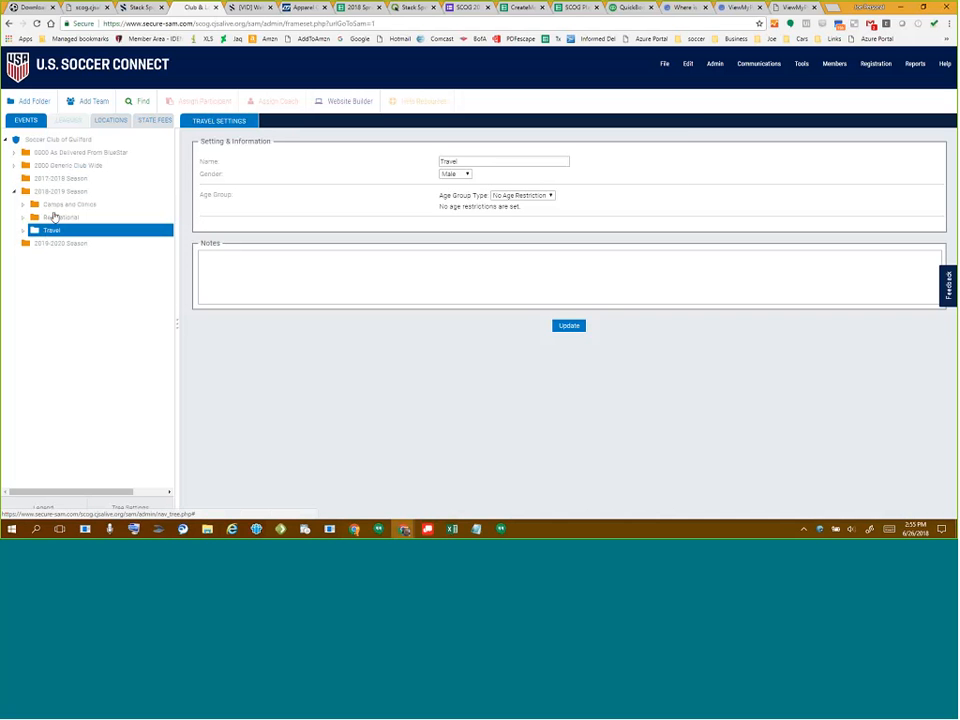
- Expand Travel Fall 2018 10U-15U and Coach Pool Travel Teams, checking the Boys and Girls folders
left_click(24, 231)
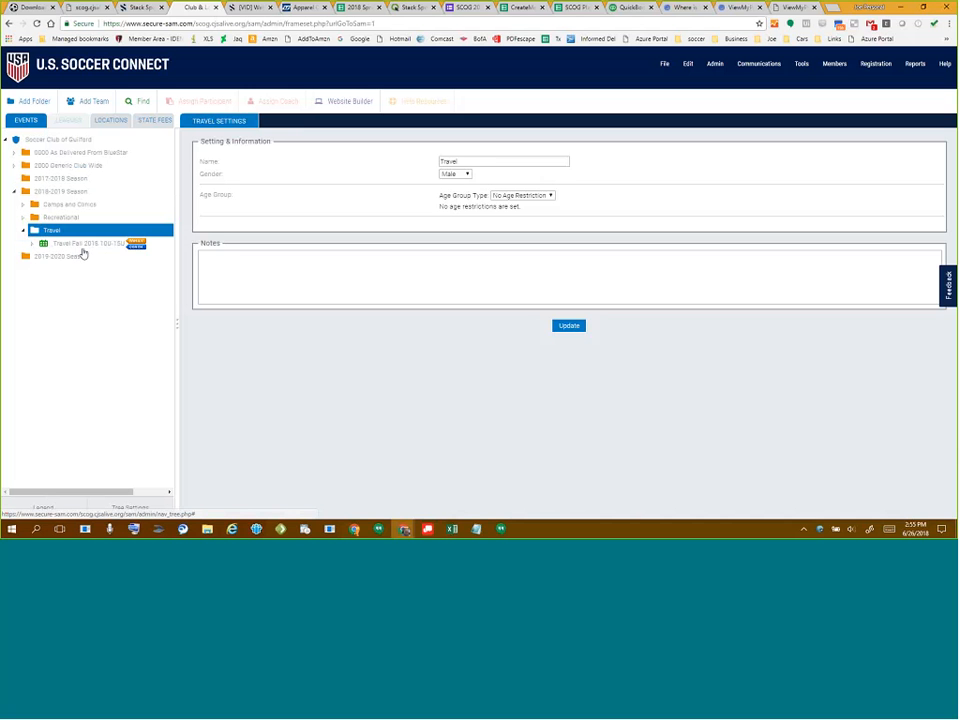
left_click(42, 245)
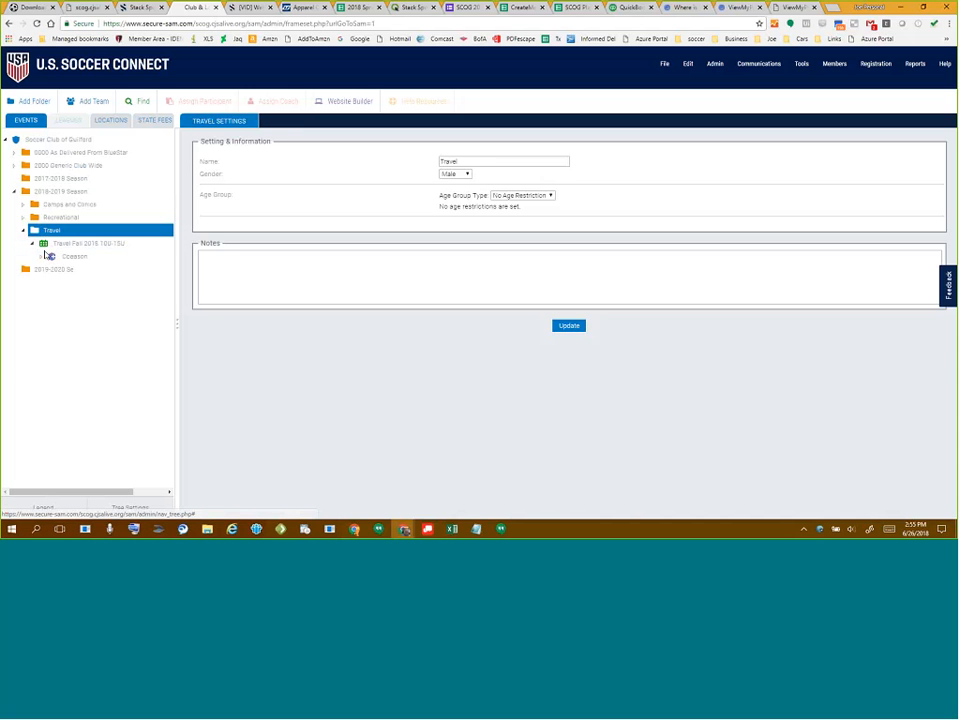
left_click(42, 256)
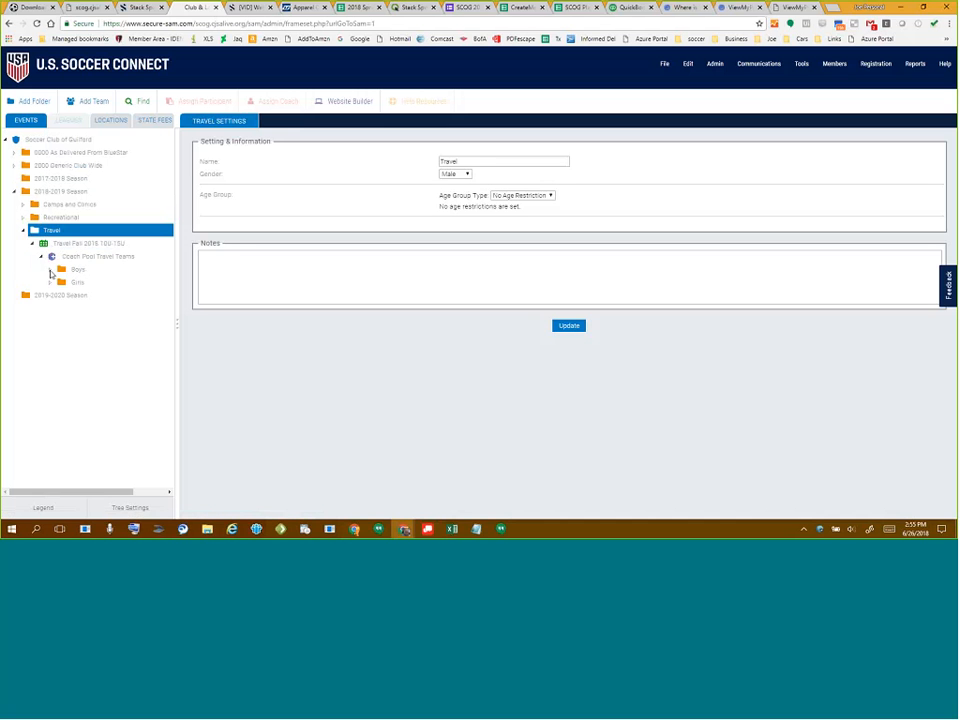
left_click(50, 269)
left_click(78, 438)
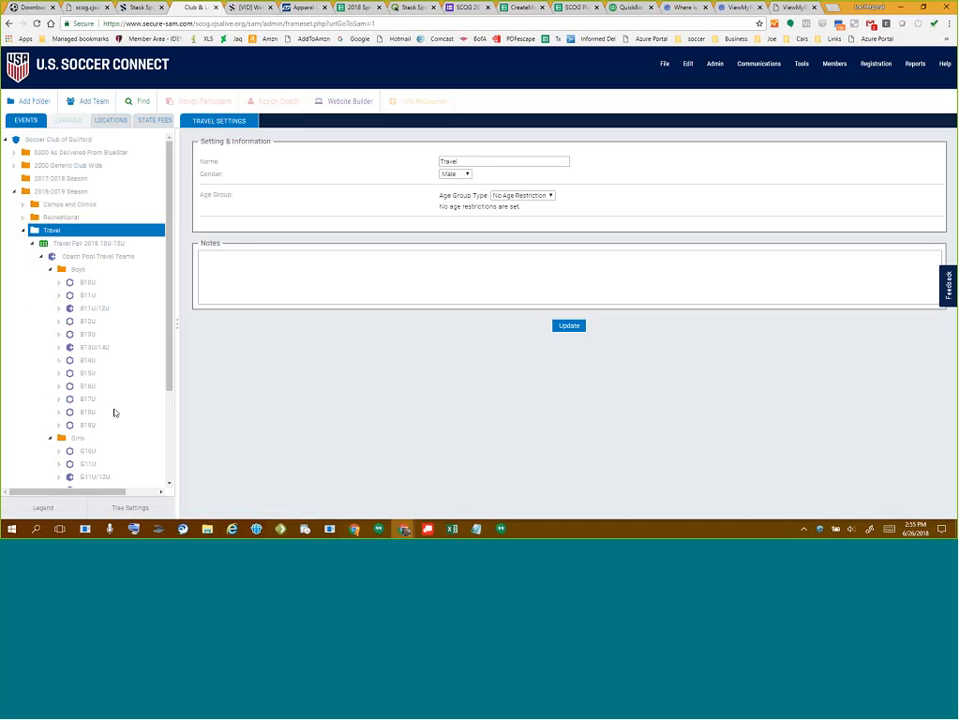
scroll(130, 370, "down", 2)
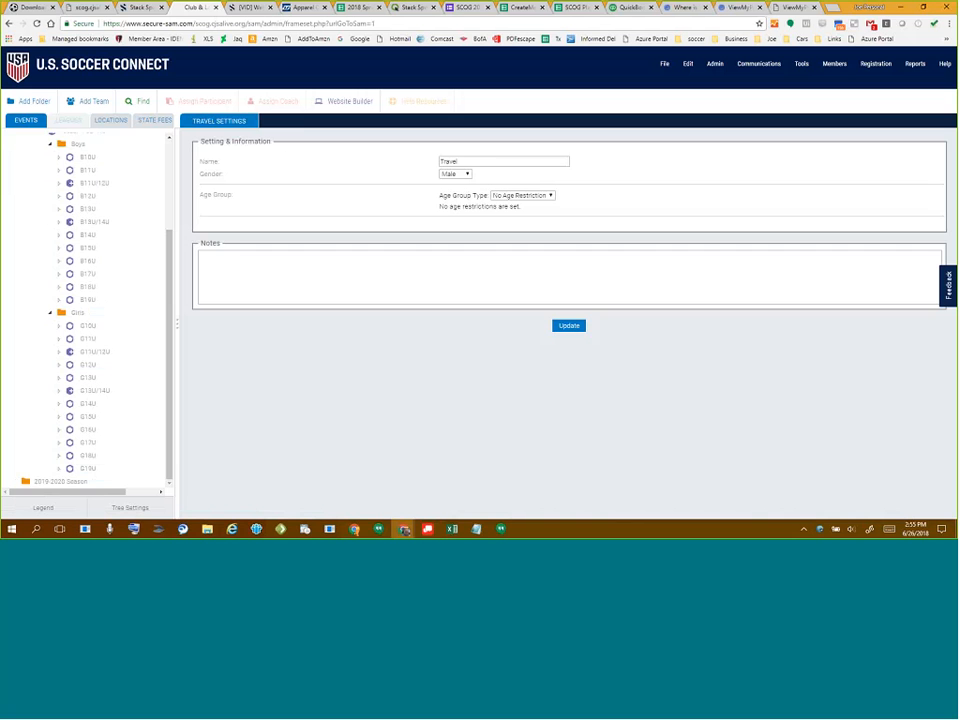
left_click(51, 313)
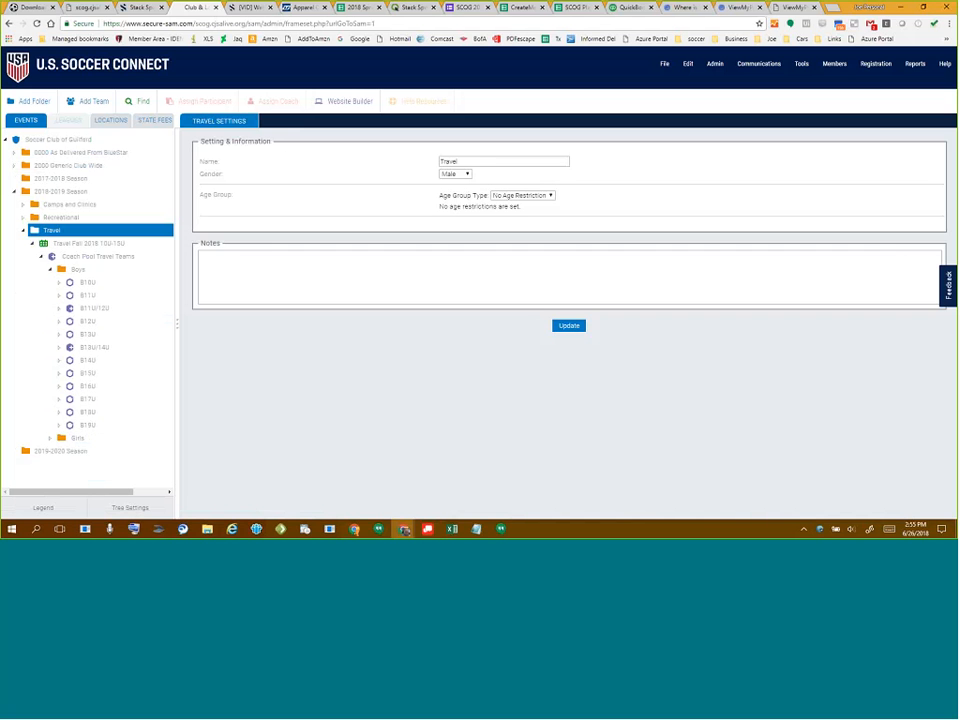
left_click(51, 270)
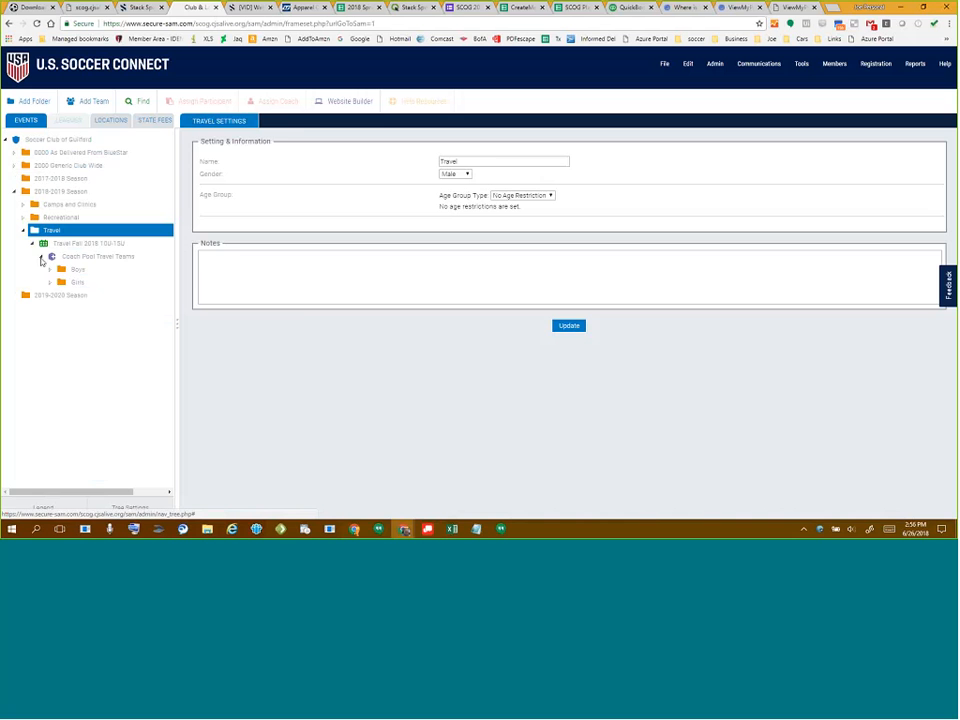
- Collapse Coach Pool Travel Teams and Travel Fall 2018 10U-15U, returning to the Travel settings
left_click(41, 256)
left_click(32, 243)
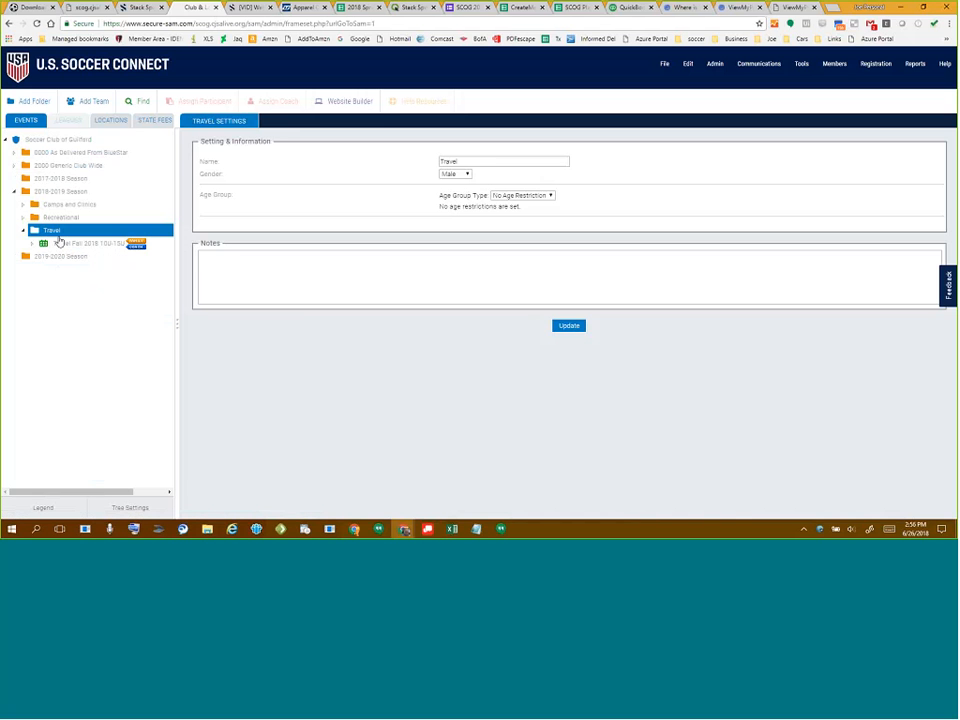
left_click(52, 231)
- Bring up the File > New menu of creation options
left_click(664, 64)
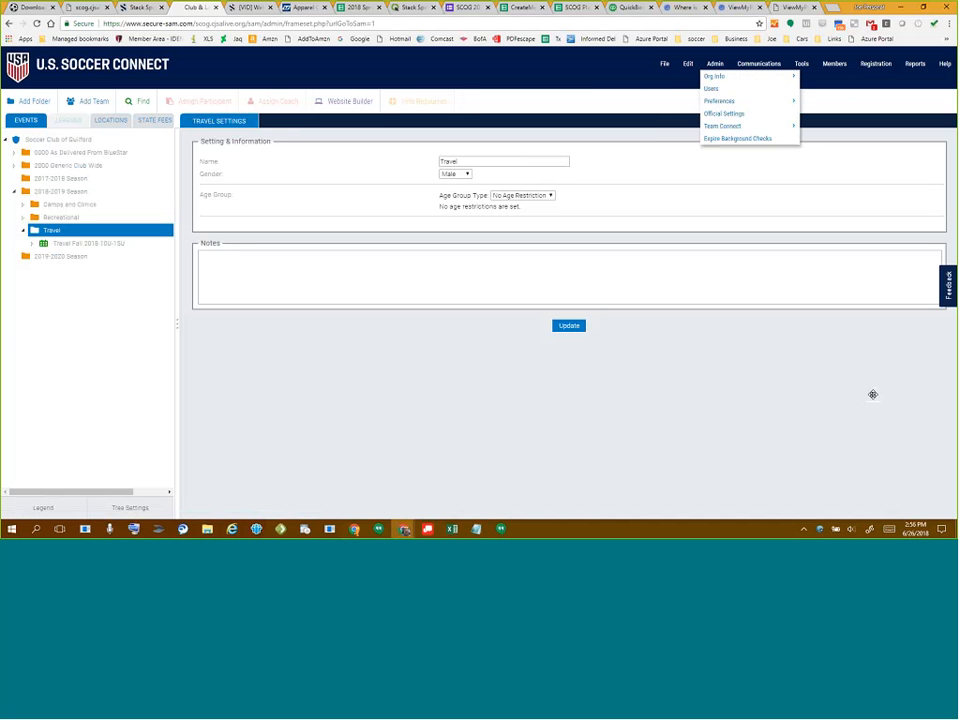
left_click(664, 66)
mouse_move(675, 80)
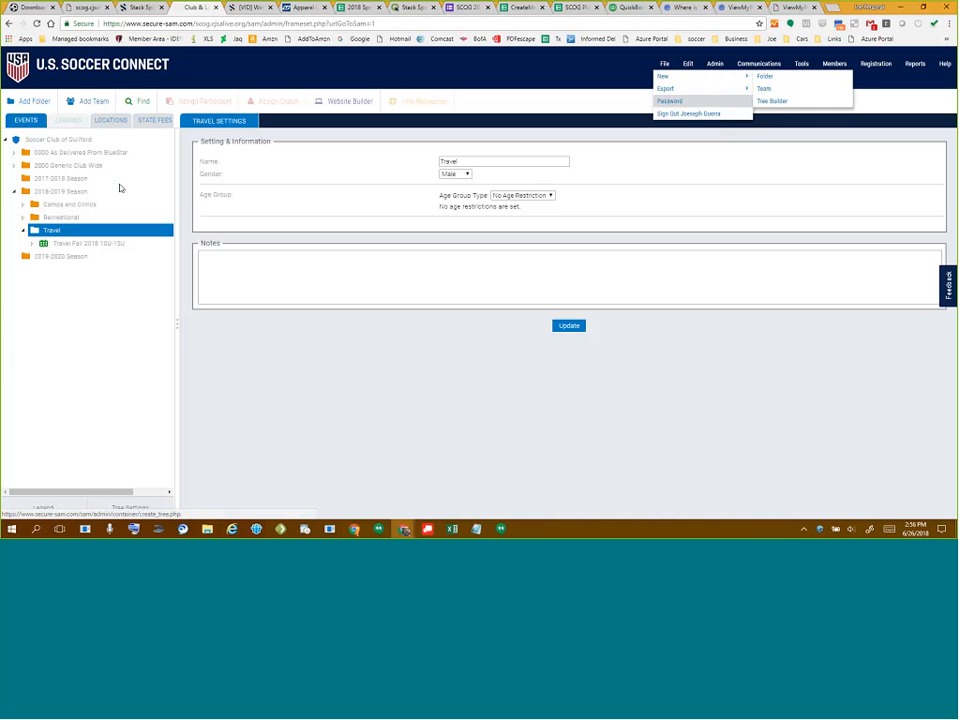
- In Tree Builder, name the top folder 'Sample Program' and organize by gender with age subfolders
left_click(772, 102)
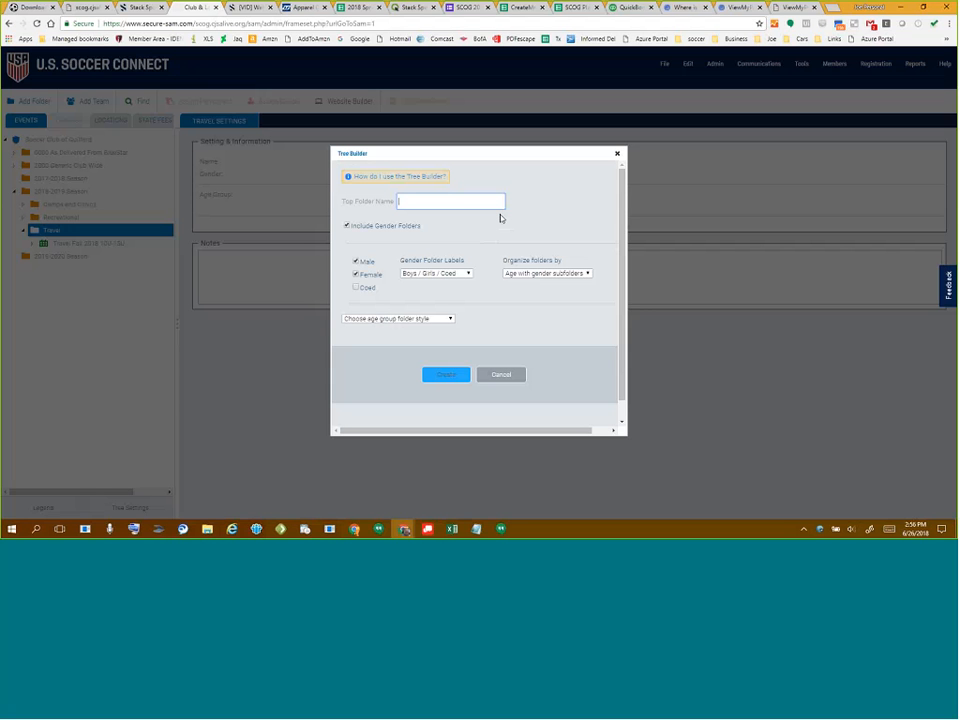
type("Sample Program")
left_click(551, 276)
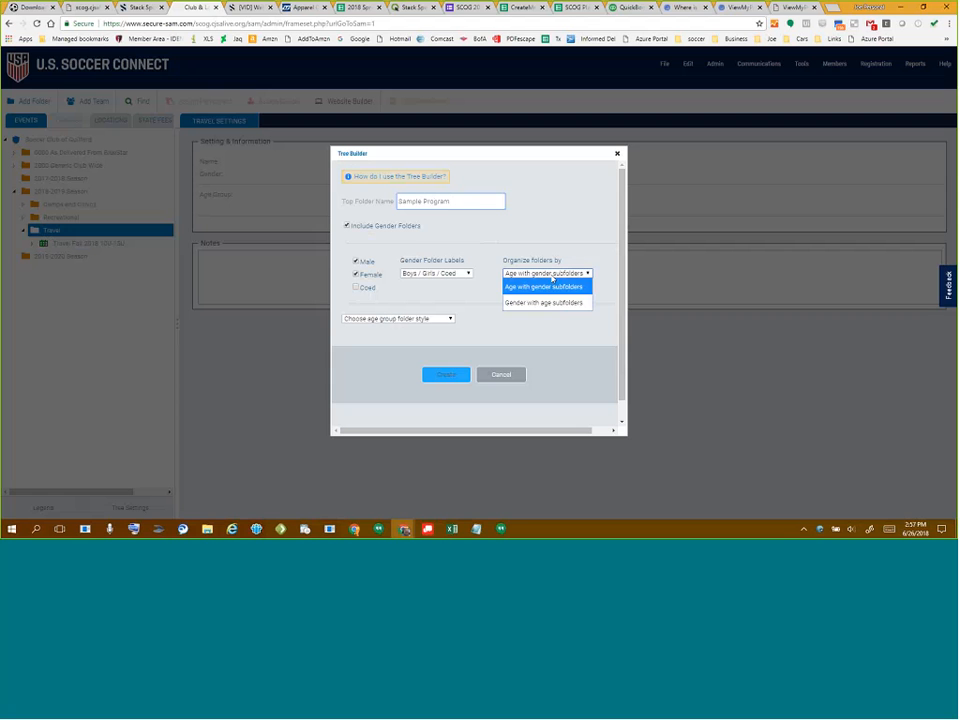
left_click(527, 304)
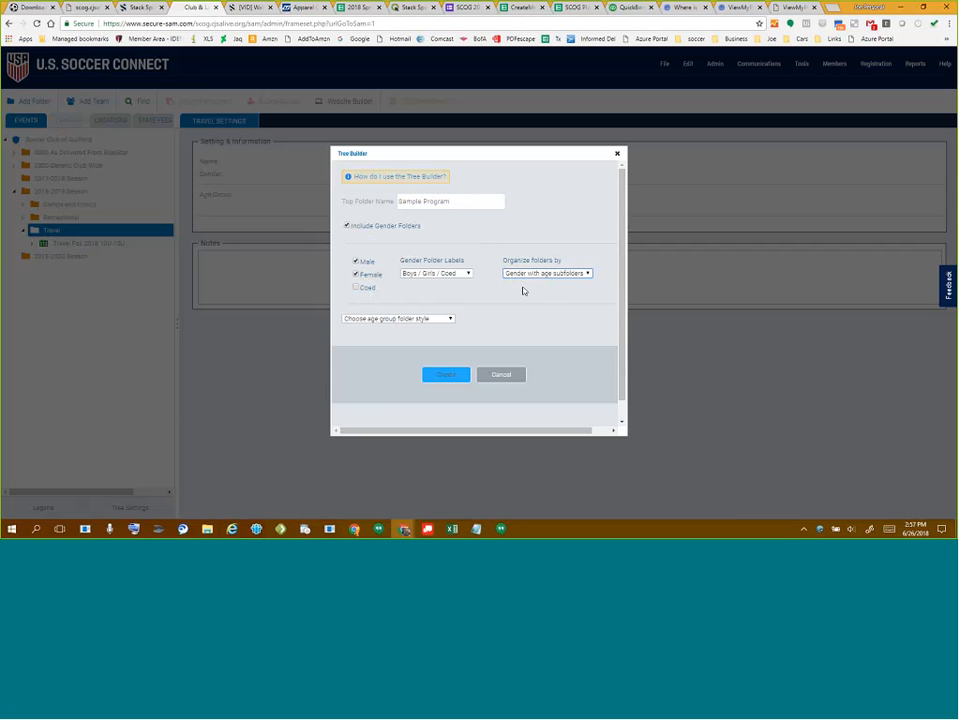
left_click(400, 318)
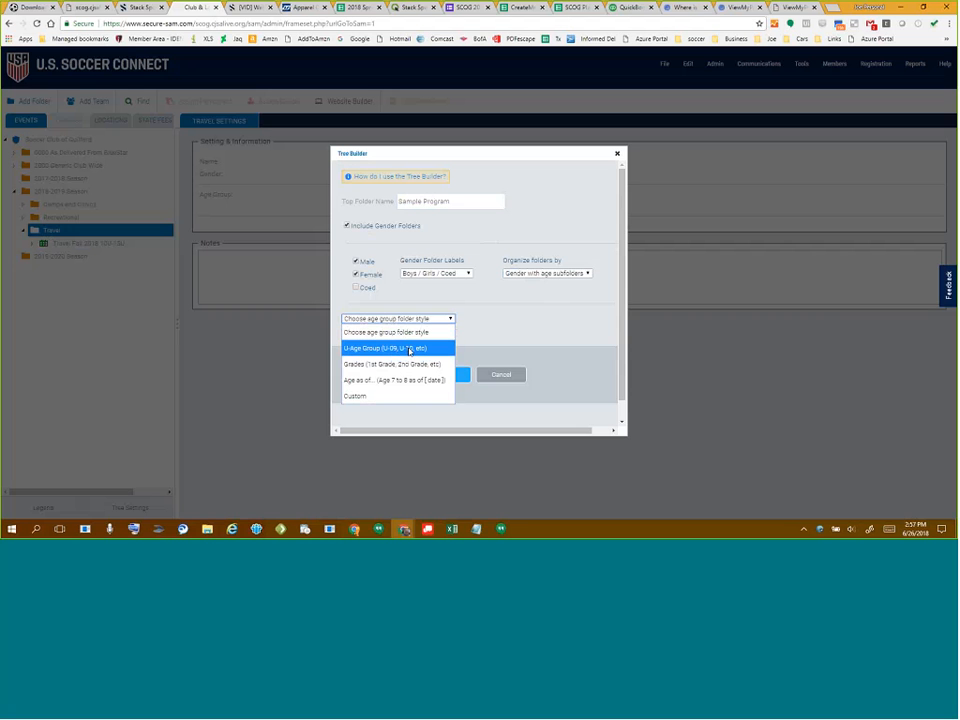
- Use U-Age Group naming, starting season 2018-2019, and Boys / Girls / Coed labels
left_click(417, 348)
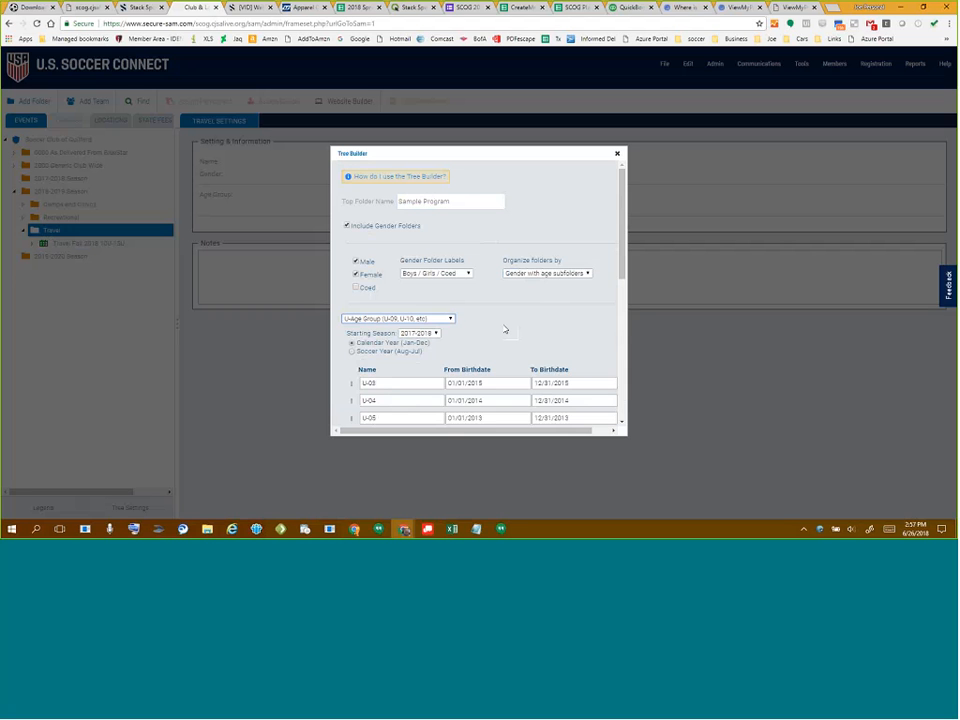
scroll(505, 329, "down", 3)
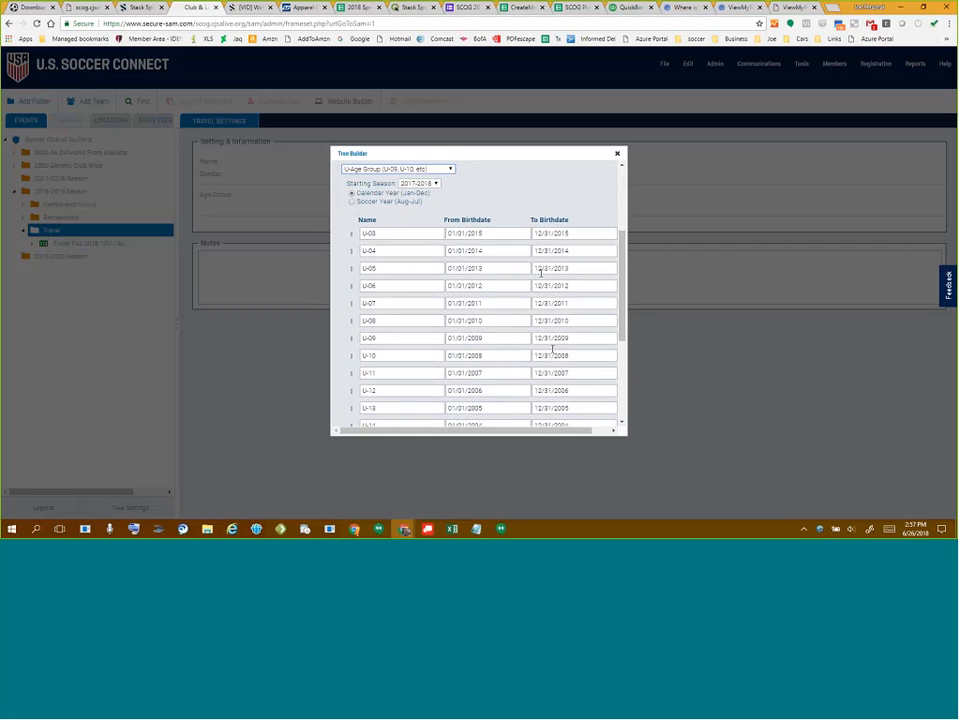
left_click(434, 185)
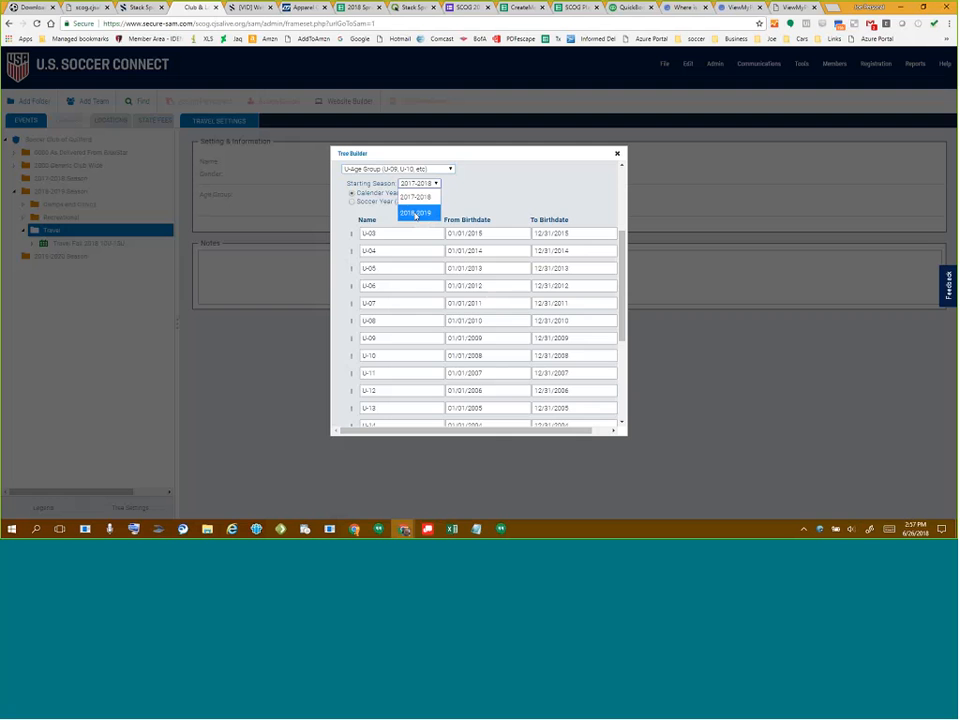
left_click(415, 213)
scroll(551, 216, "up", 3)
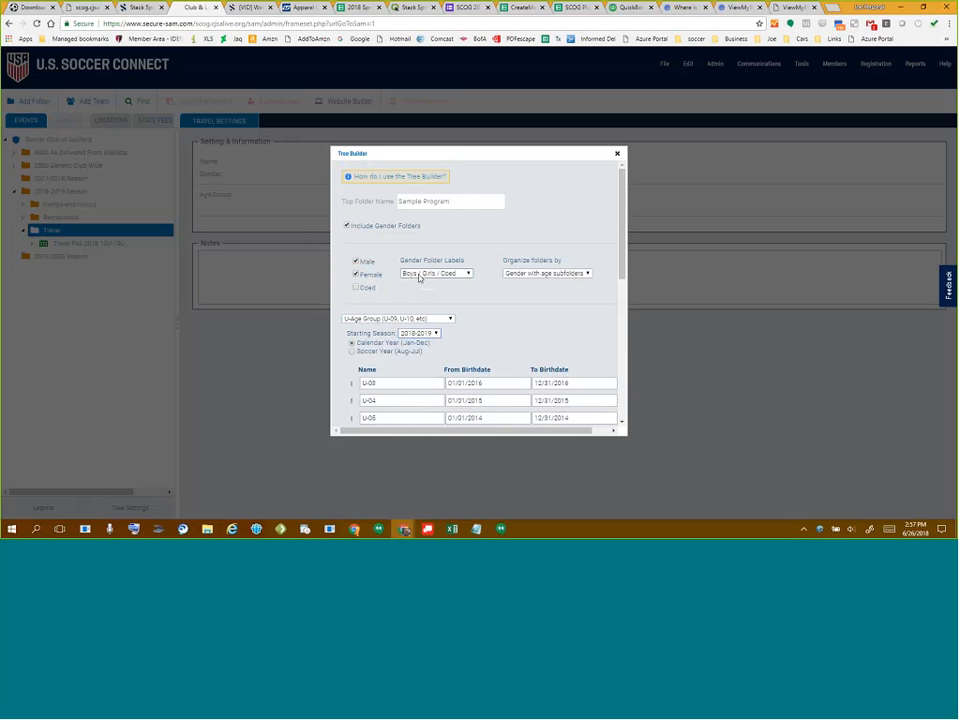
left_click(460, 275)
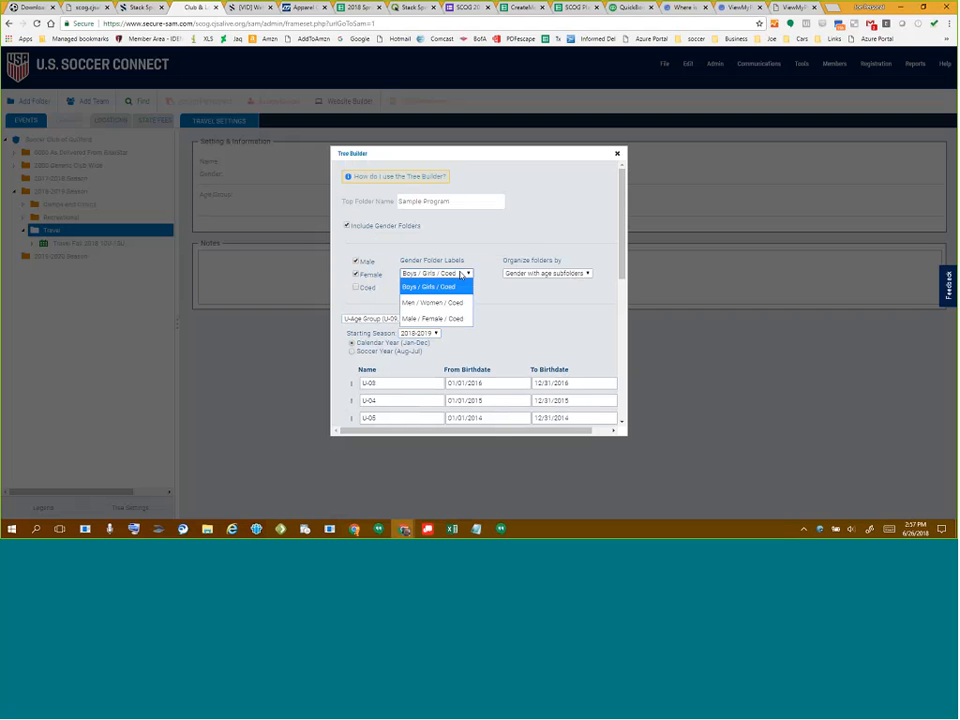
left_click(462, 275)
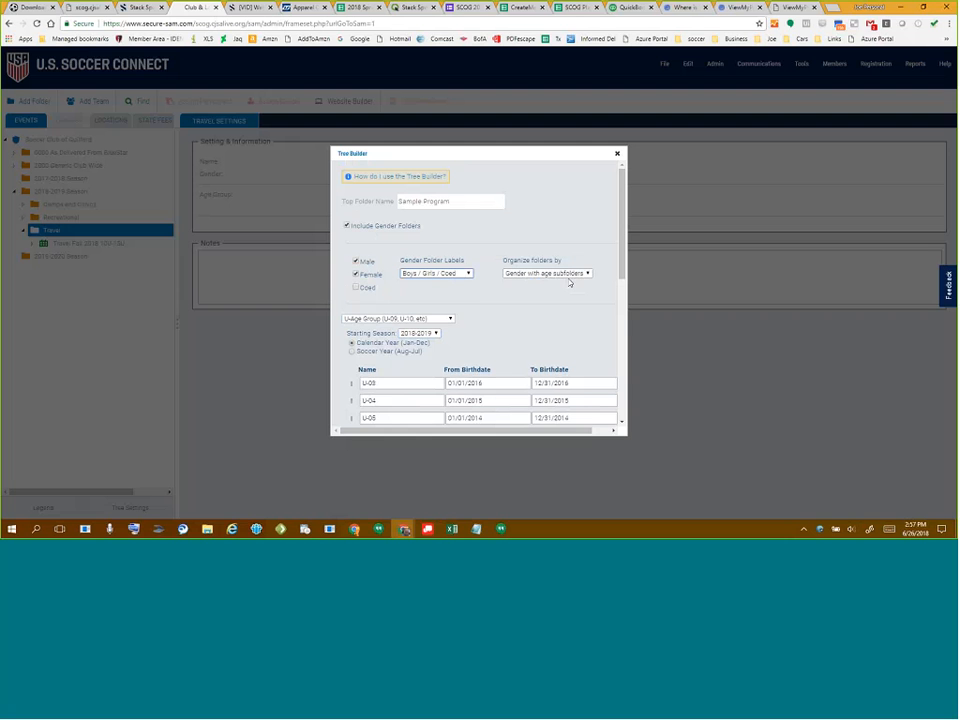
left_click(388, 318)
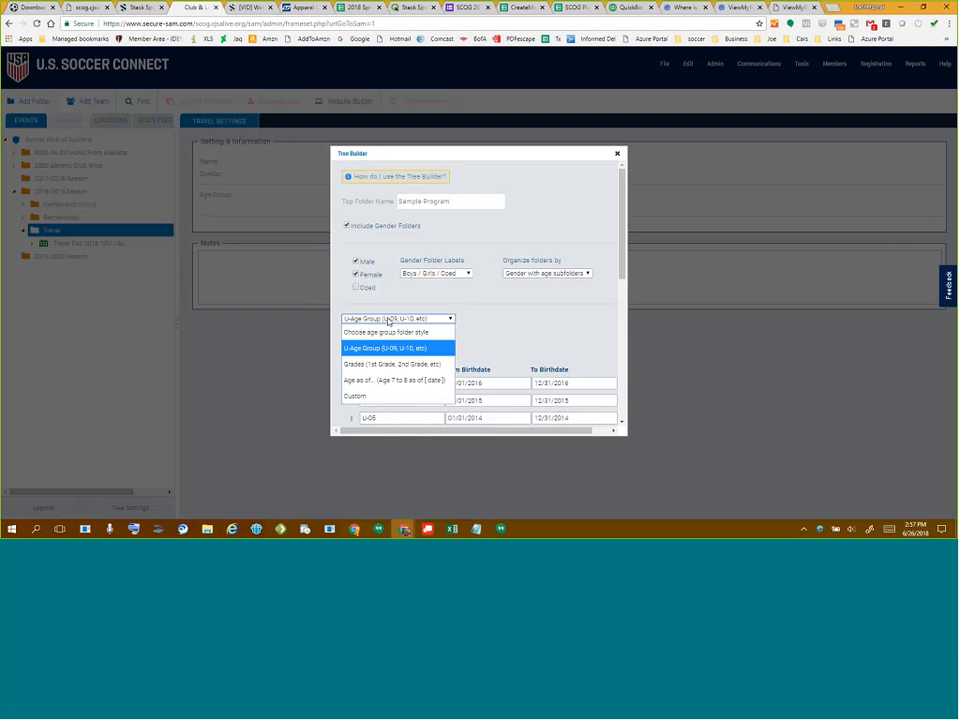
left_click(388, 320)
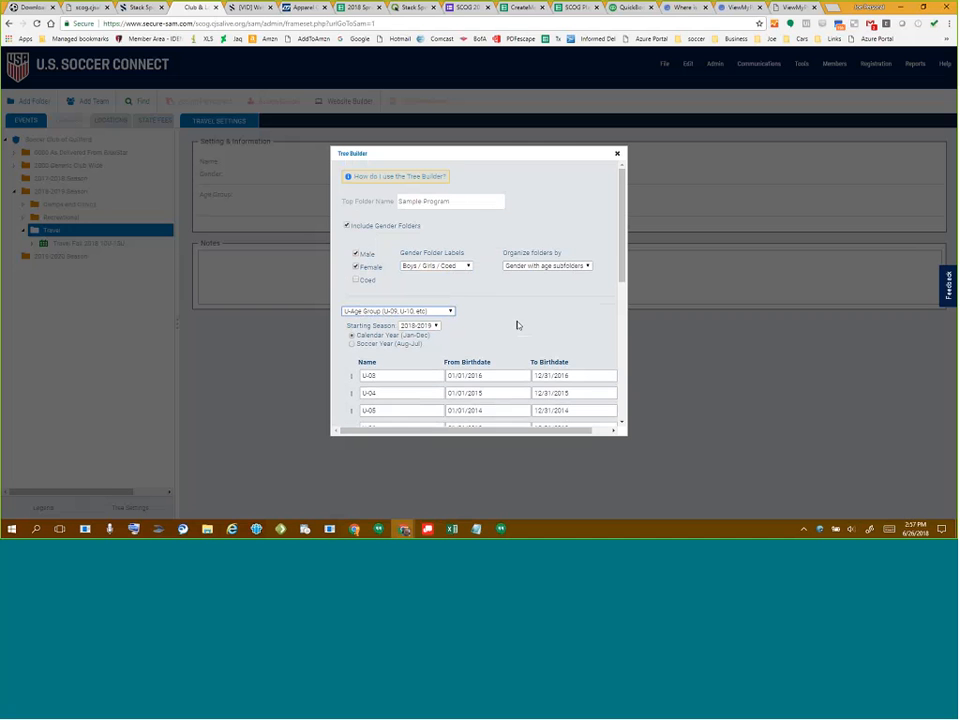
- Review the U-03 to U-19 age folders and birthdate ranges, adjusting the preview list
scroll(518, 323, "down", 2)
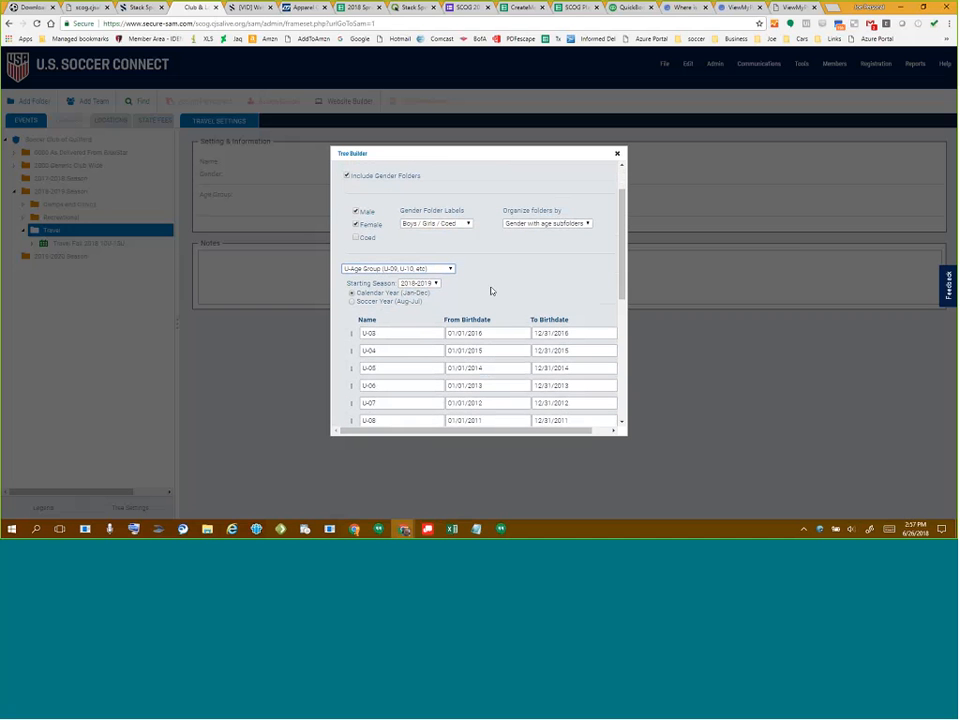
scroll(490, 291, "down", 3)
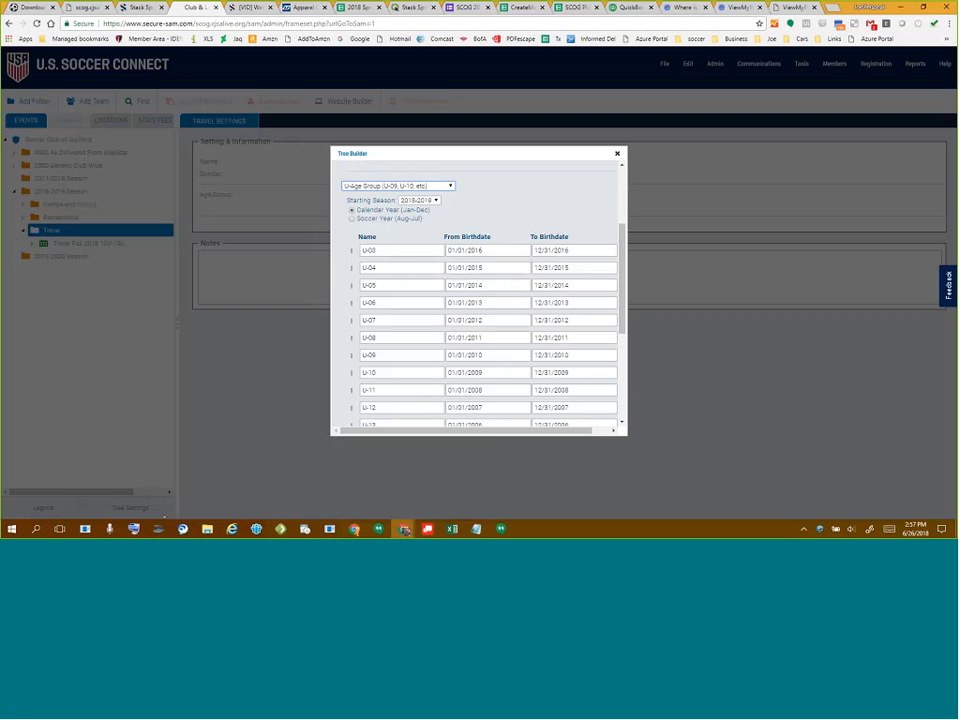
scroll(416, 266, "down", 2)
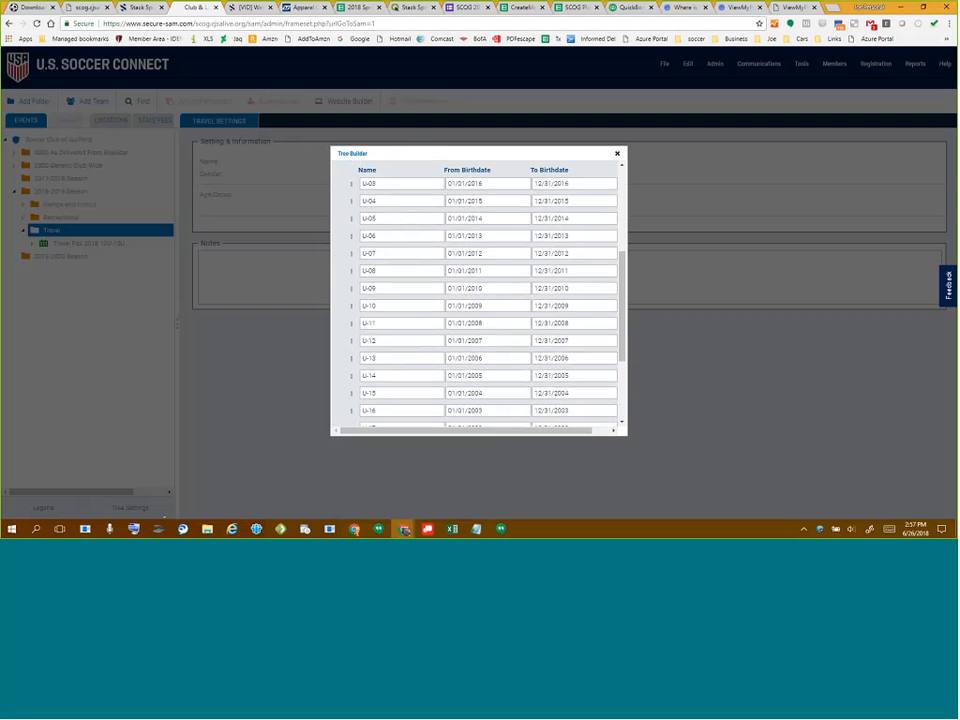
scroll(397, 339, "down", 4)
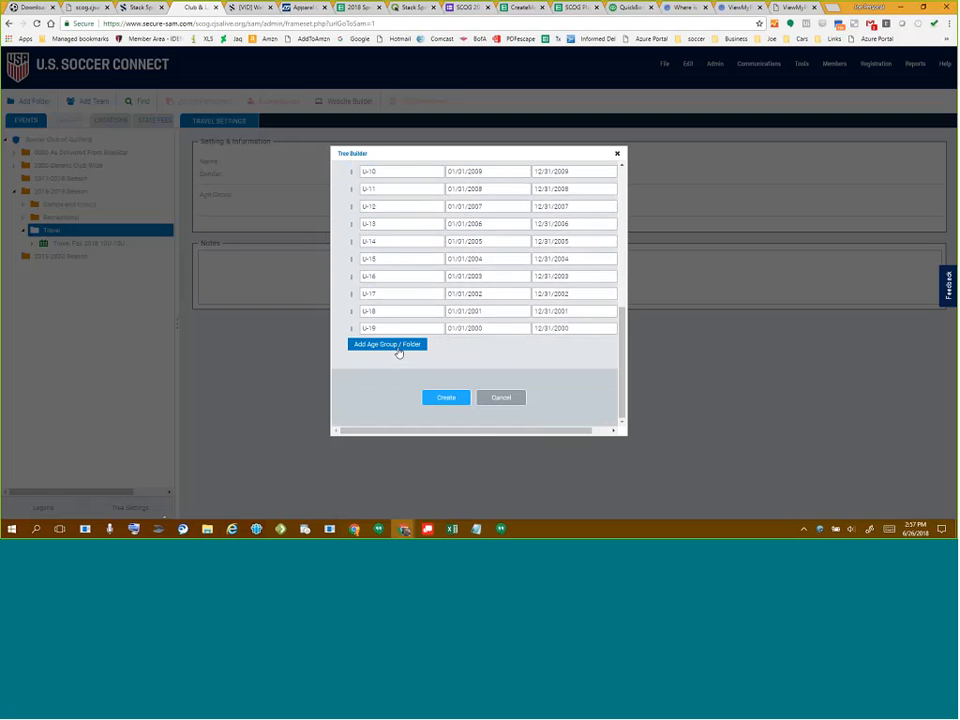
left_click(399, 349)
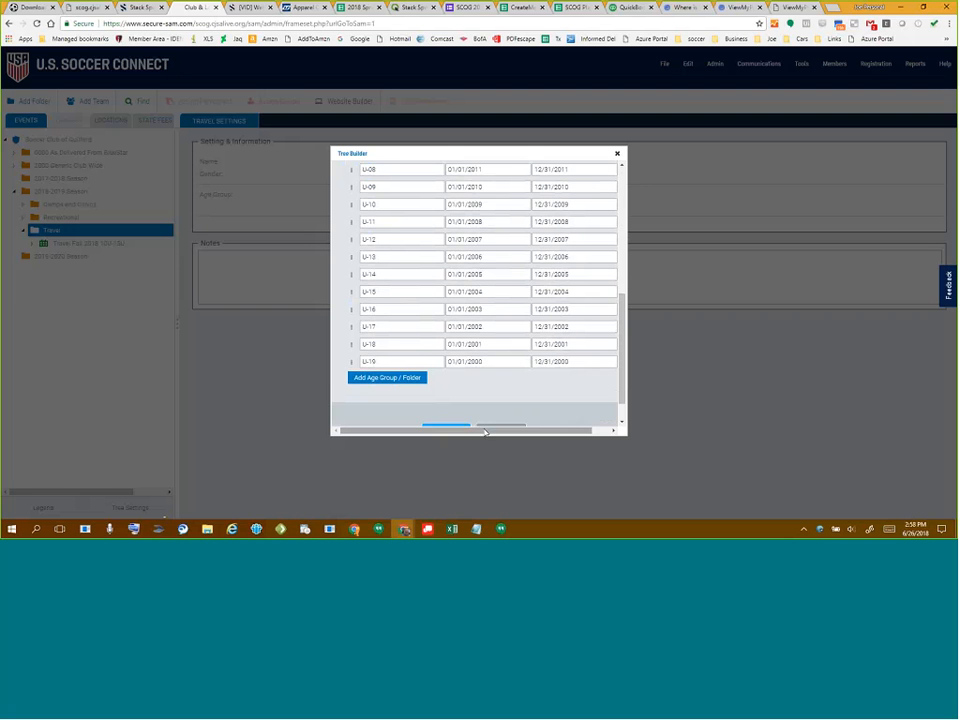
mouse_move(486, 432)
left_mouse_down()
mouse_move(531, 434)
mouse_move(476, 435)
left_mouse_up()
left_click_drag(434, 432, 452, 432)
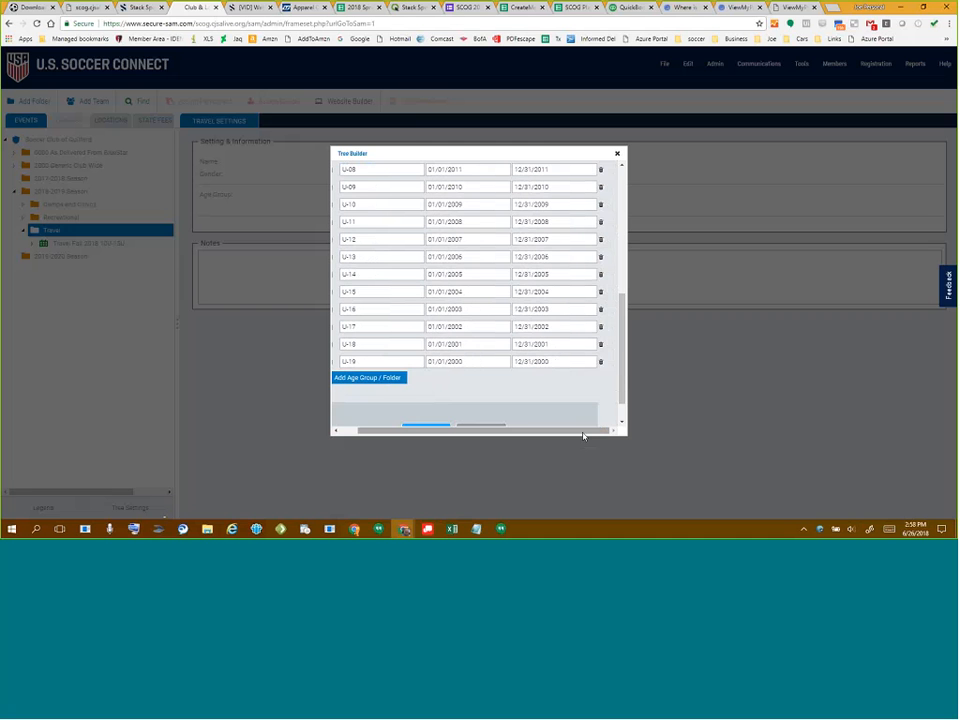
left_click_drag(583, 436, 554, 434)
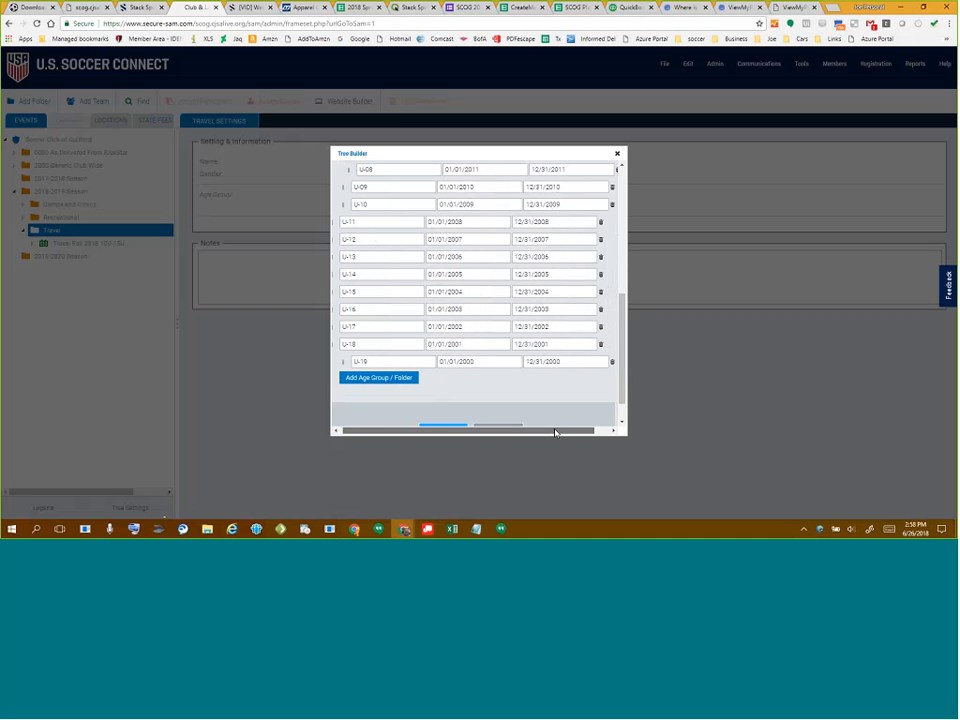
scroll(583, 366, "up", 5)
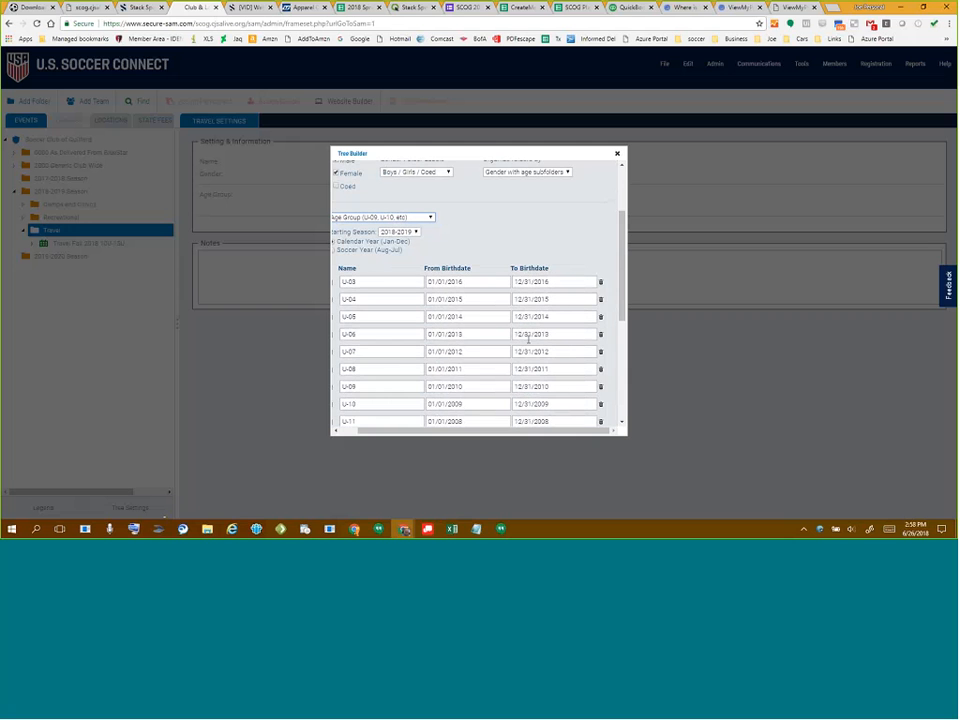
left_click_drag(399, 434, 382, 434)
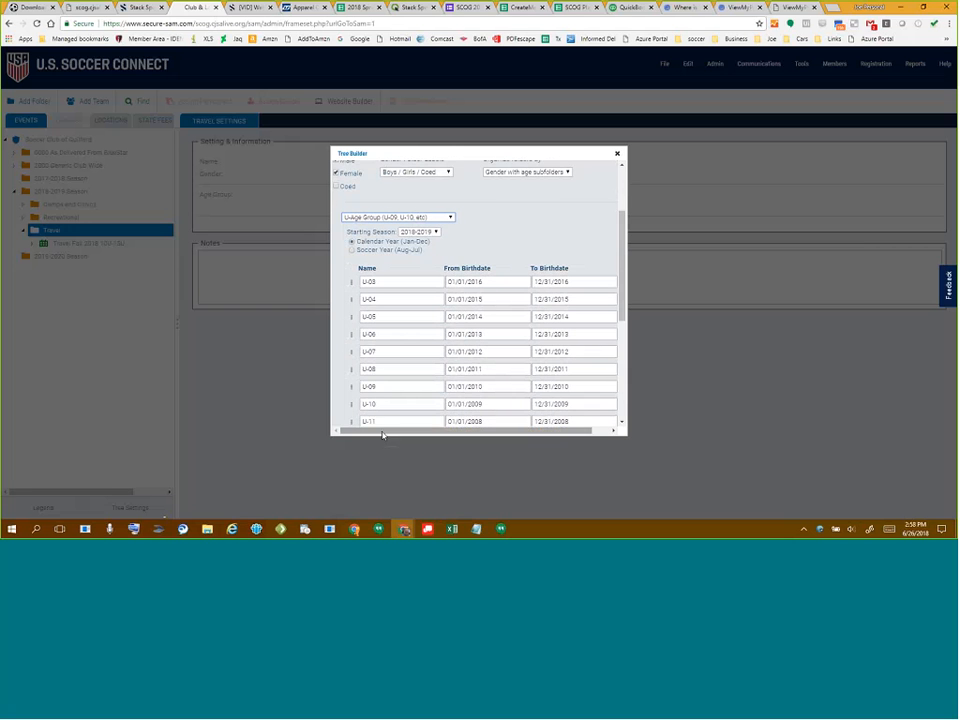
scroll(487, 357, "down", 5)
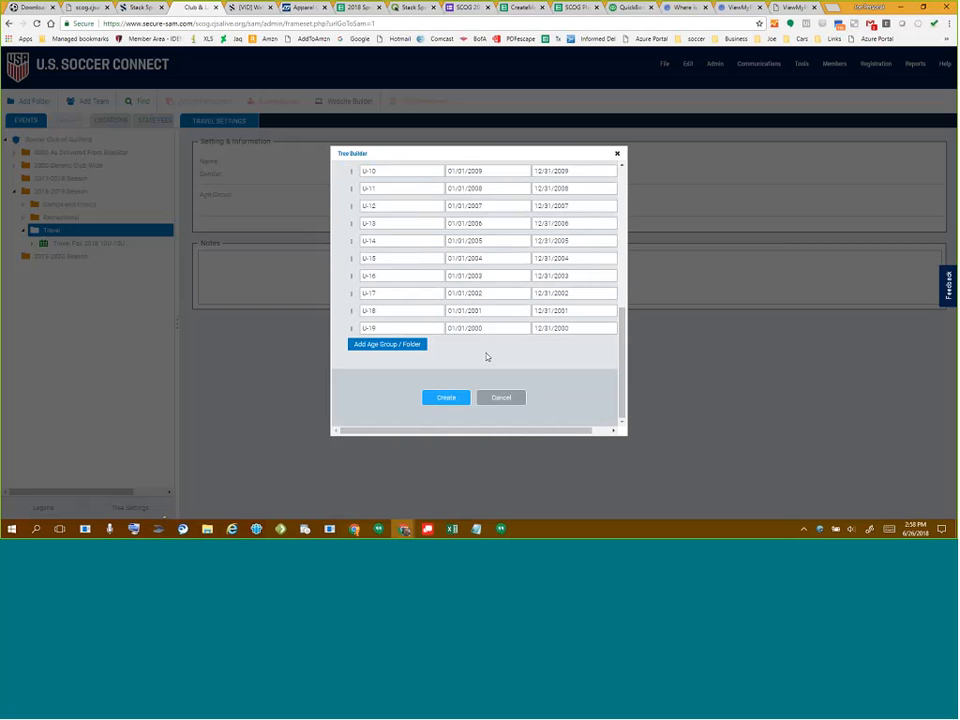
- Create the Sample Program tree, check its Boys folder, then open Sample Program's settings
left_click(436, 399)
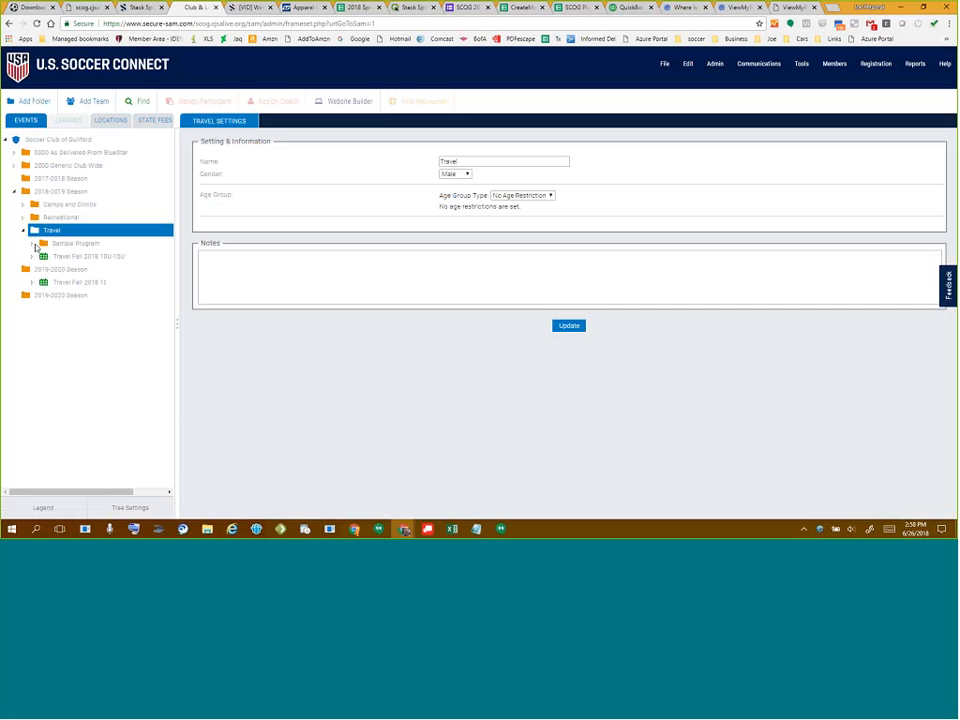
left_click(32, 243)
left_click(41, 256)
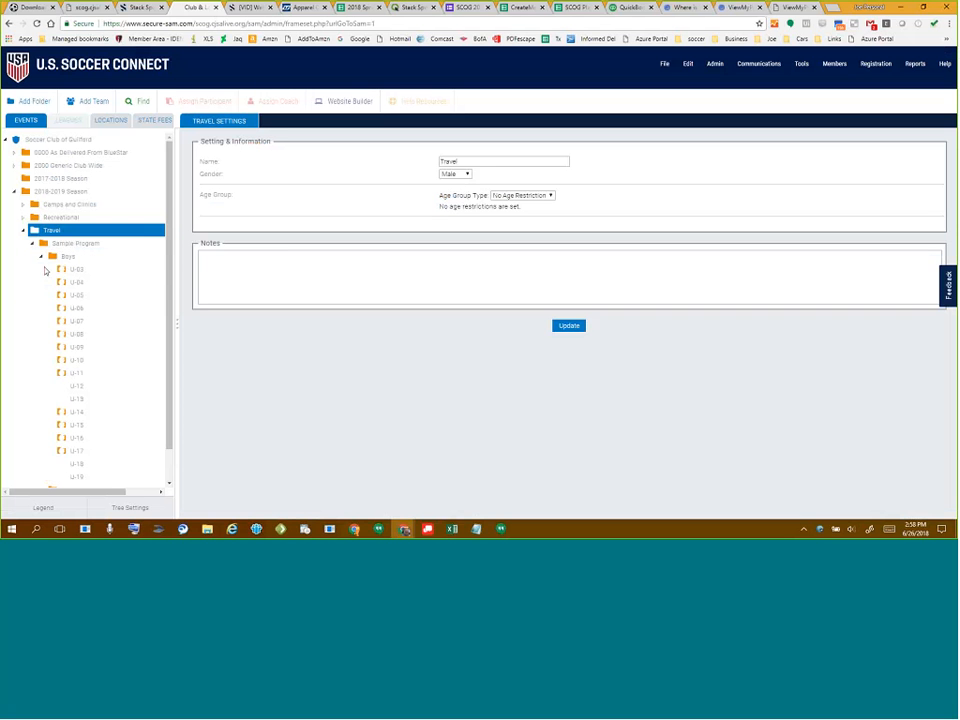
left_click(41, 256)
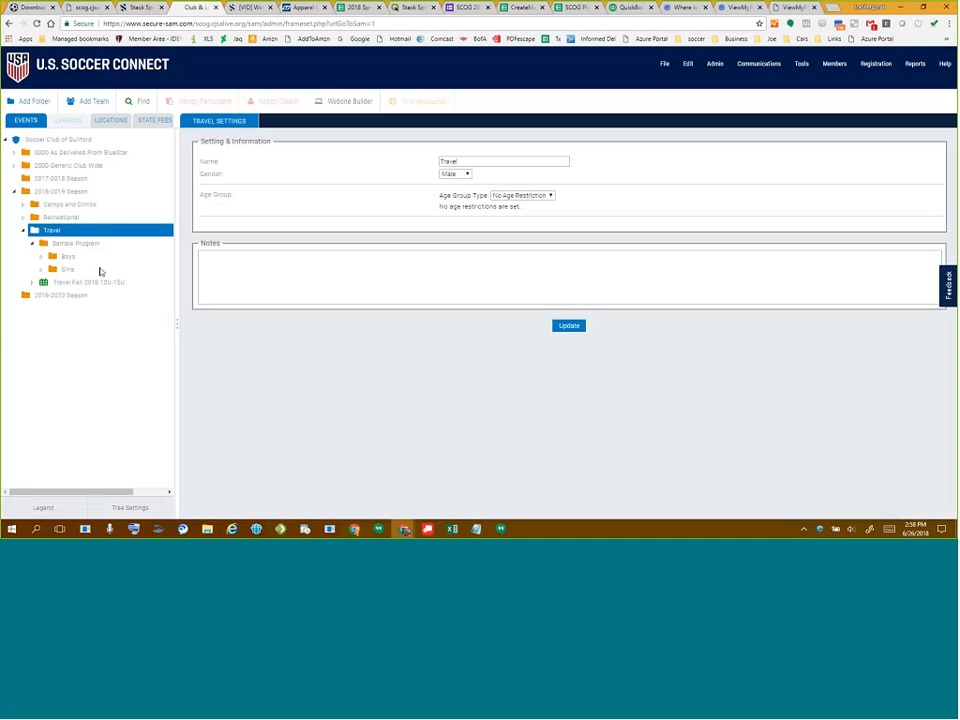
left_click(66, 244)
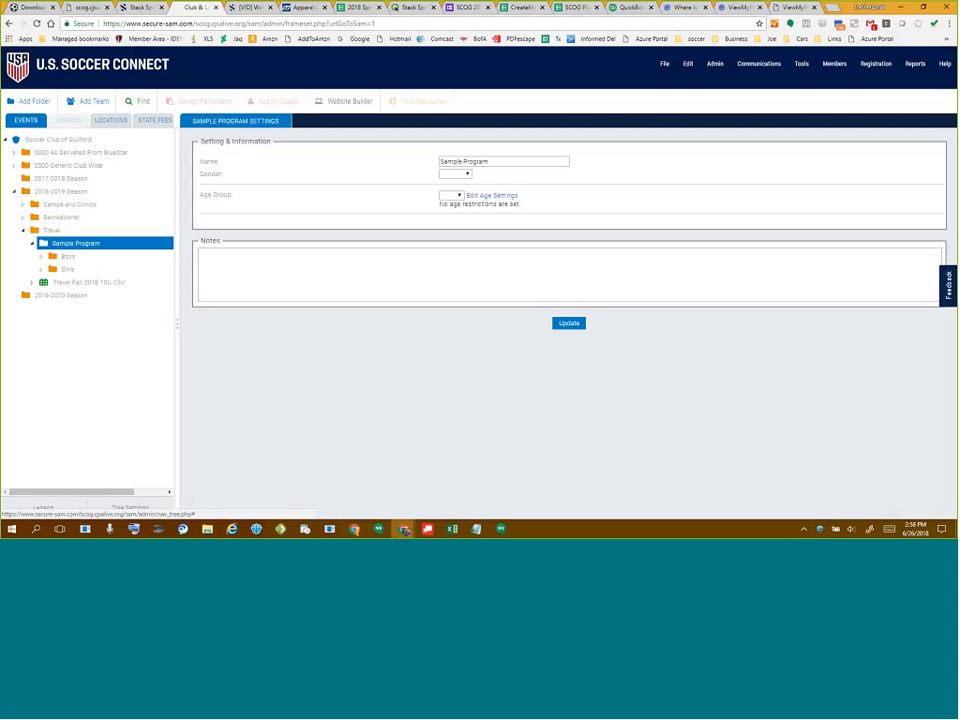
- Add a new folder named 'Coach Pool' under Sample Program
left_click(34, 101)
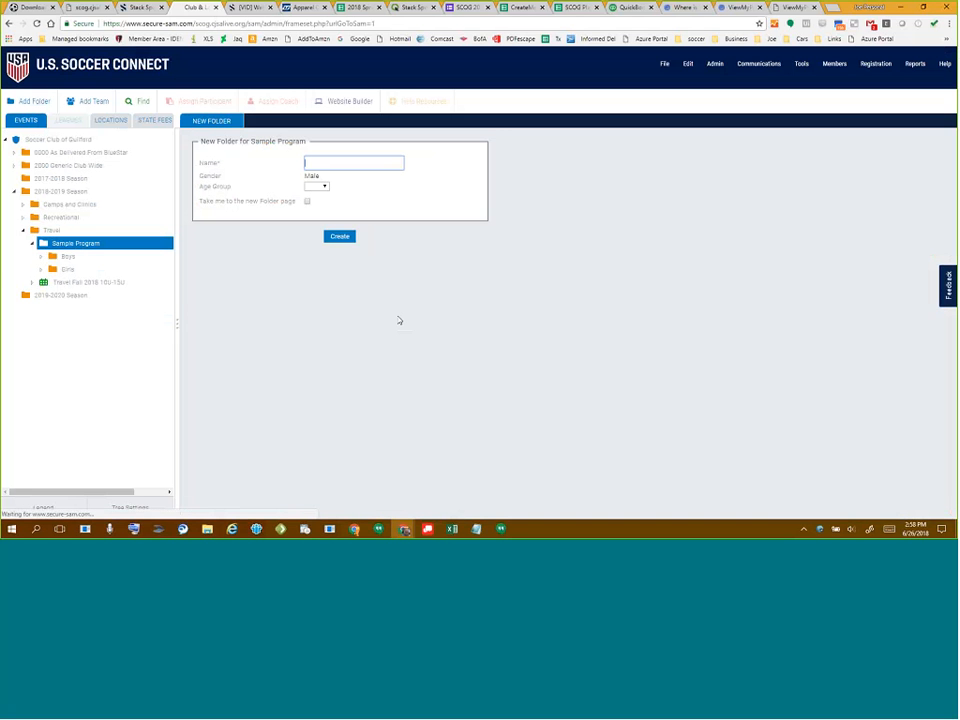
type("Coa")
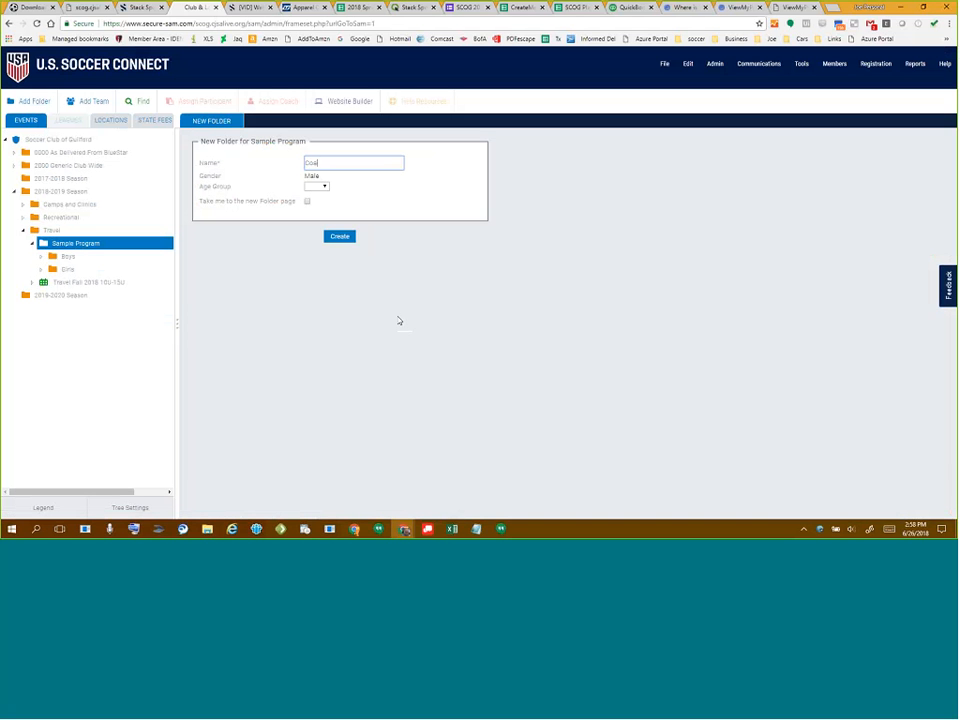
type("ch Pool")
left_click(340, 238)
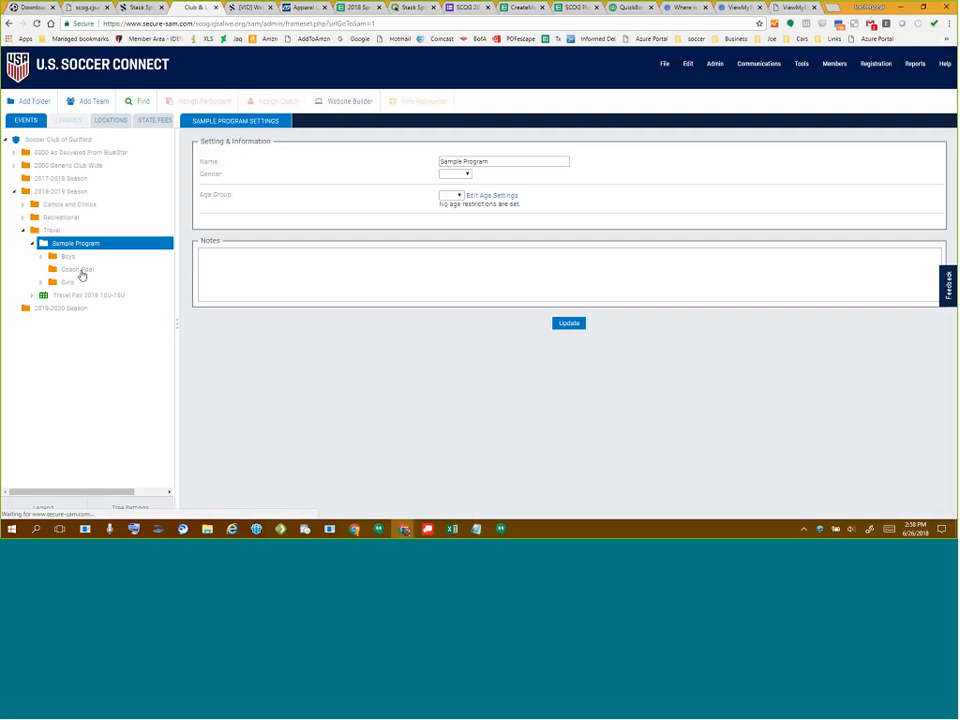
- Save Coach Pool with a blank gender, then select the Boys folder
left_click(81, 272)
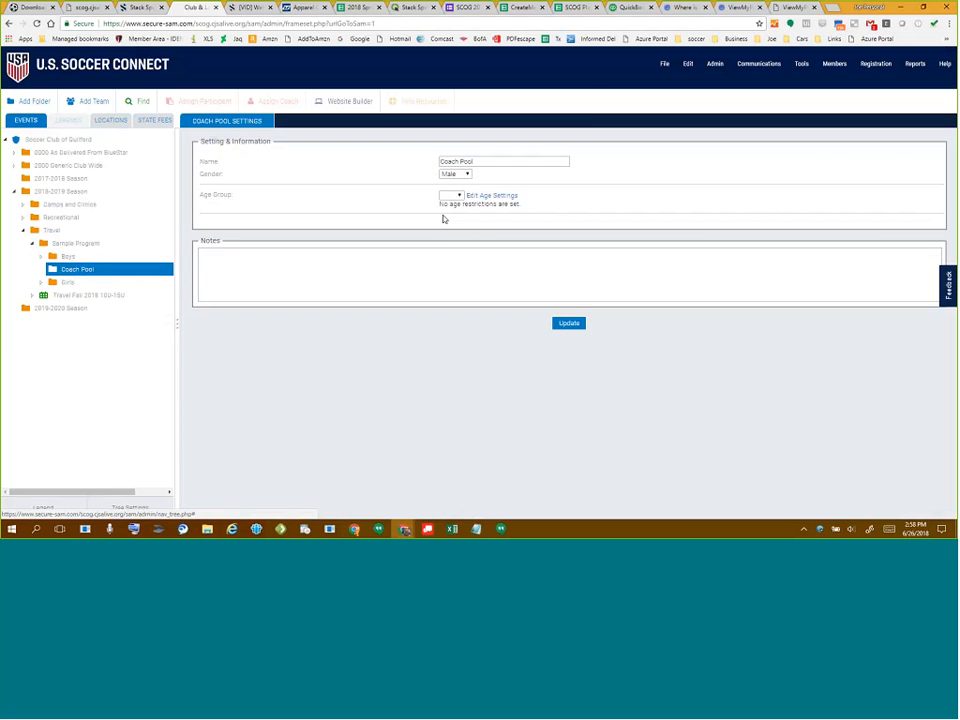
left_click(466, 176)
left_click(458, 189)
left_click(569, 324)
left_click(524, 110)
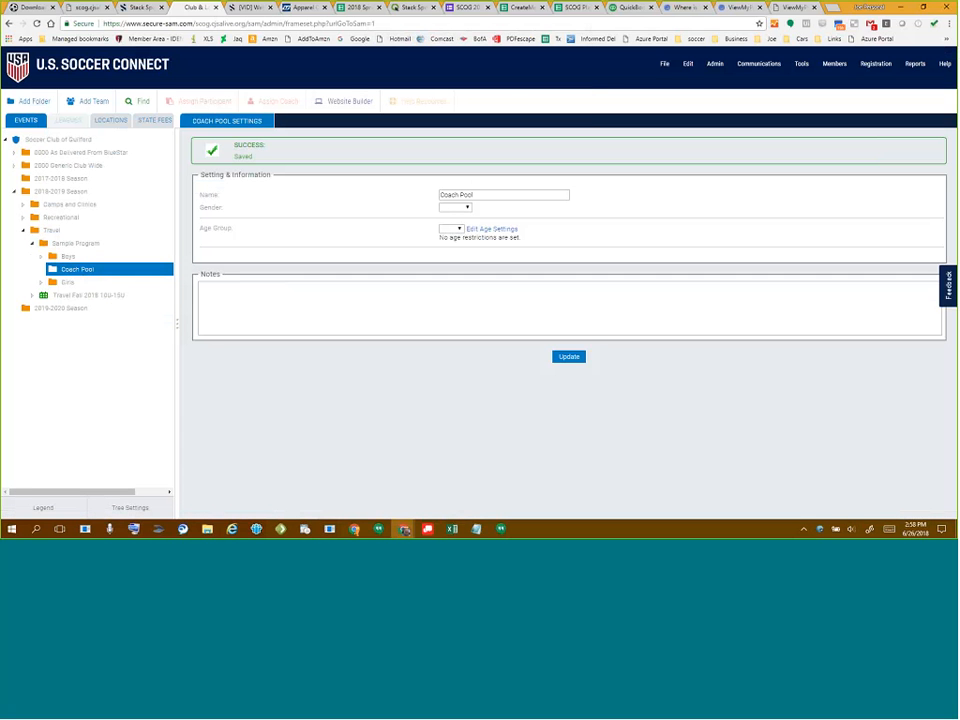
mouse_move(69, 257)
left_mouse_down()
mouse_move(76, 275)
mouse_move(70, 262)
left_mouse_up()
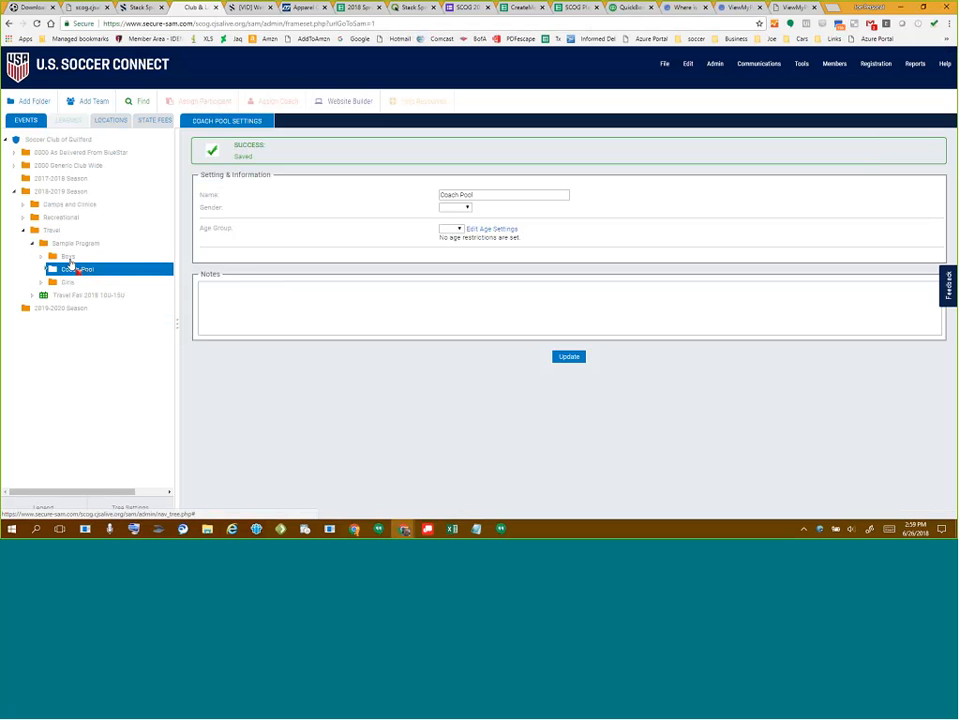
left_click(69, 259)
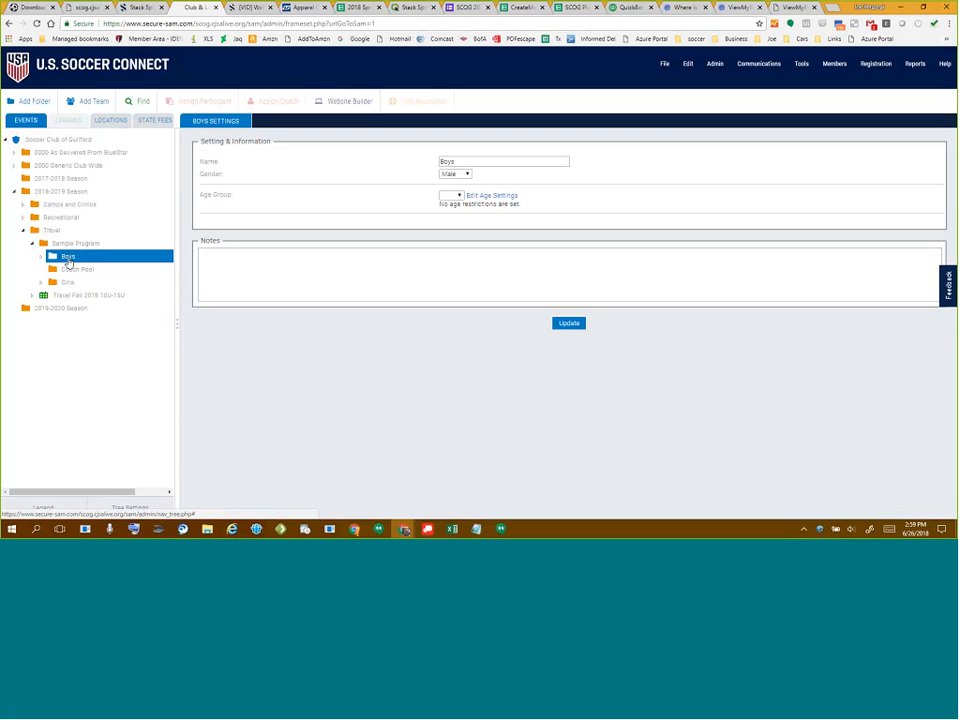
- Move both the Boys and Girls folders into Coach Pool, then reselect Sample Program
mouse_move(68, 262)
left_mouse_down()
mouse_move(163, 317)
mouse_move(75, 273)
left_mouse_up()
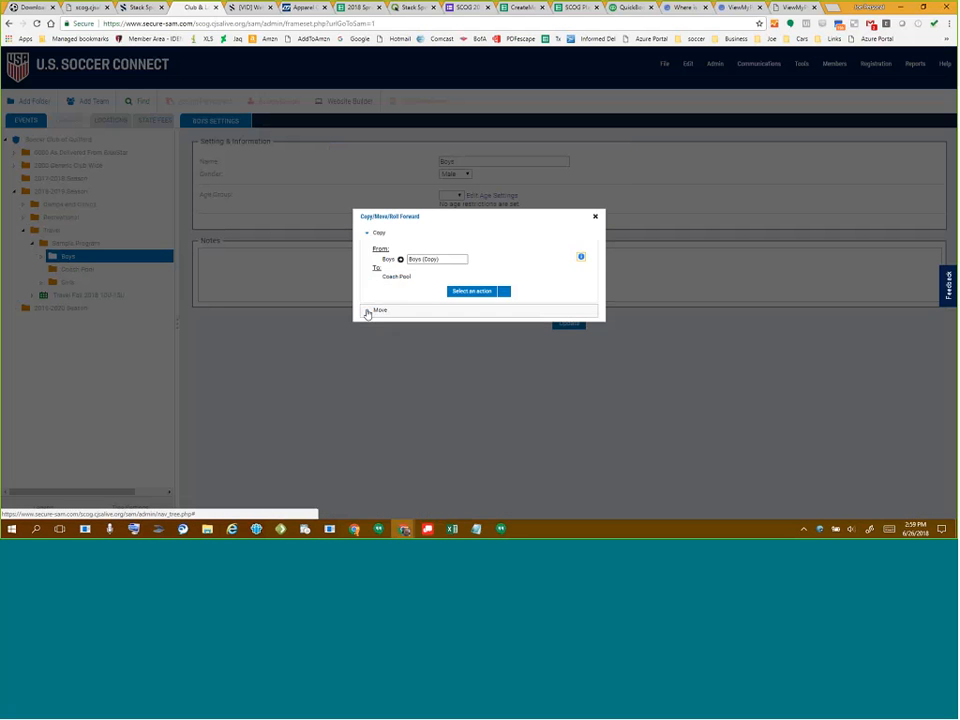
left_click(367, 312)
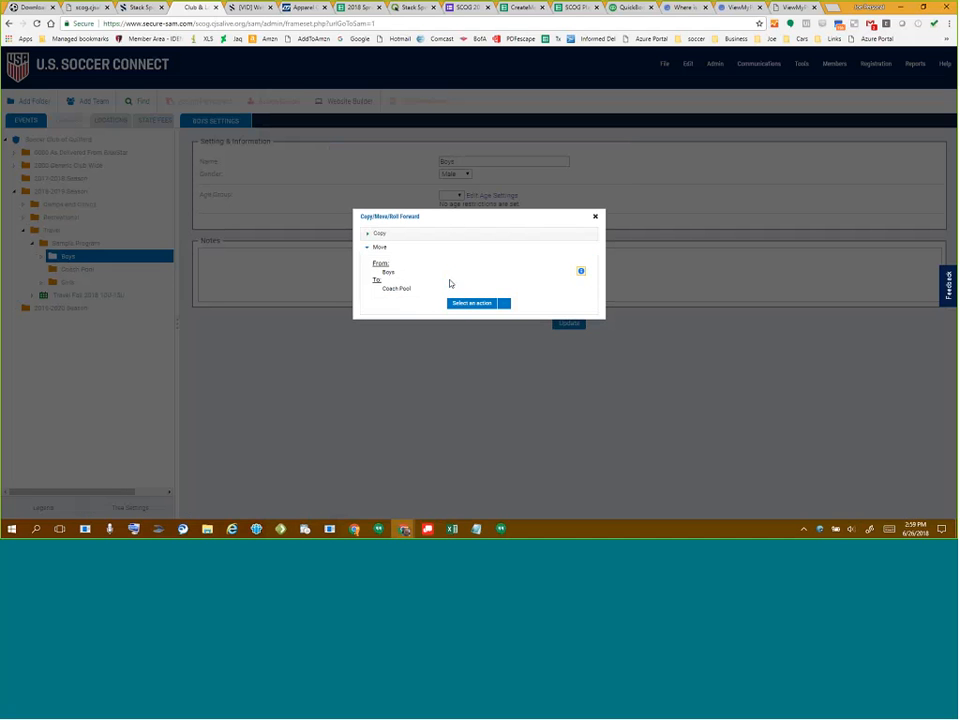
left_click(467, 304)
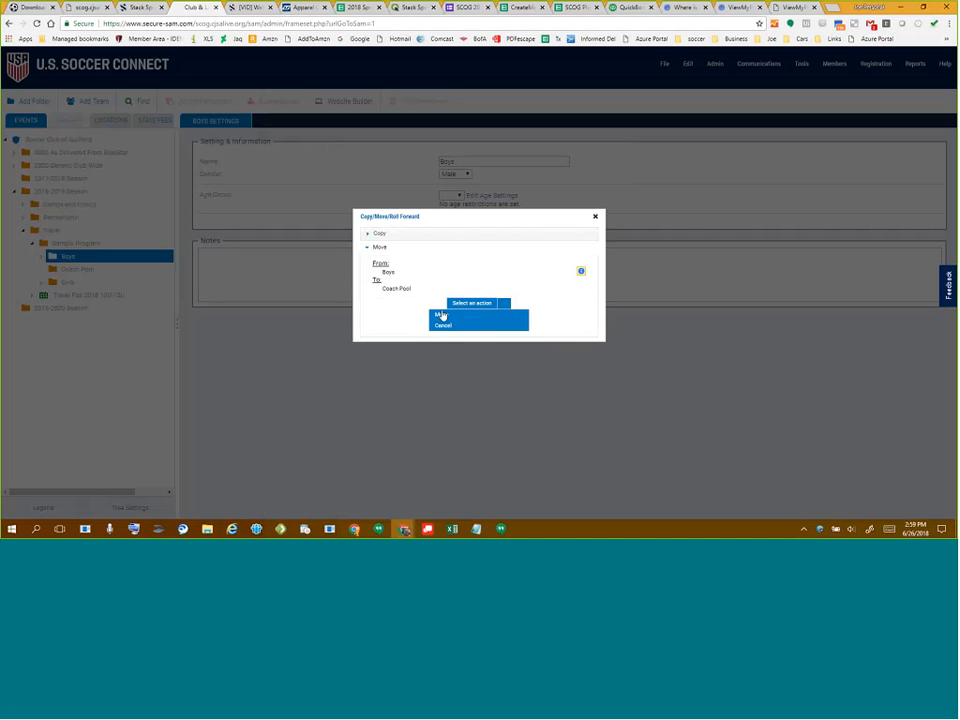
left_click(439, 316)
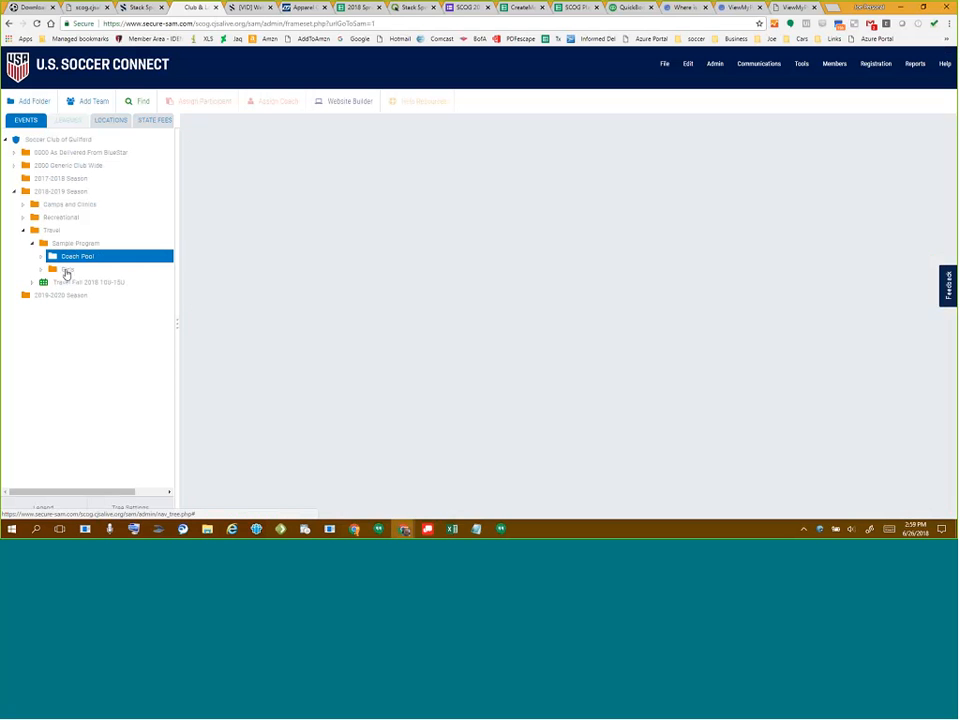
mouse_move(66, 274)
left_mouse_down()
mouse_move(97, 275)
mouse_move(81, 259)
left_mouse_up()
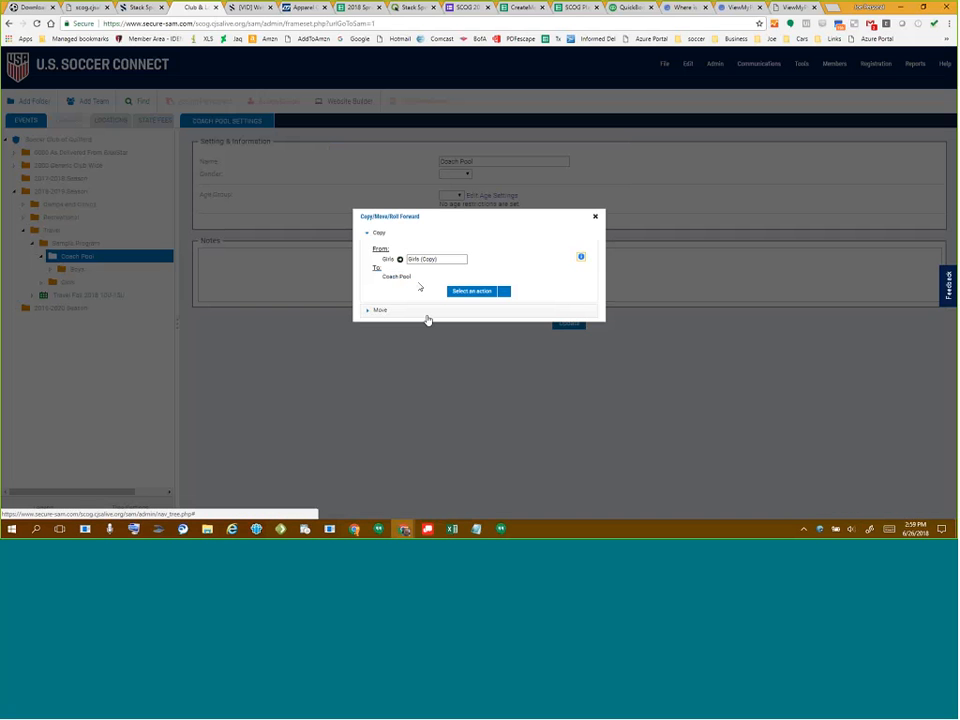
left_click(468, 304)
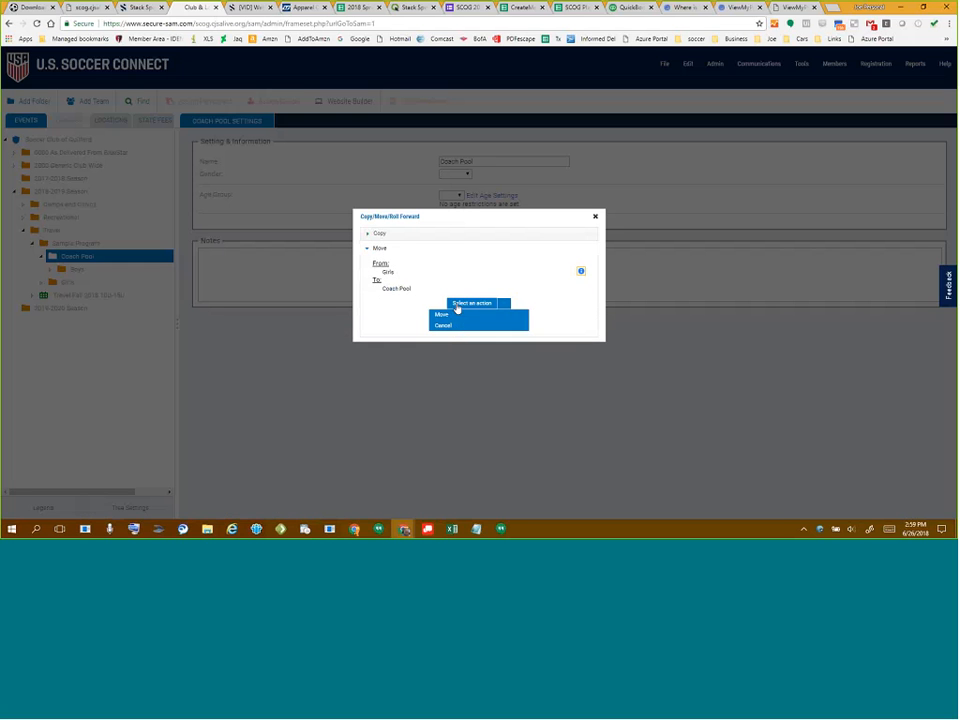
left_click(446, 317)
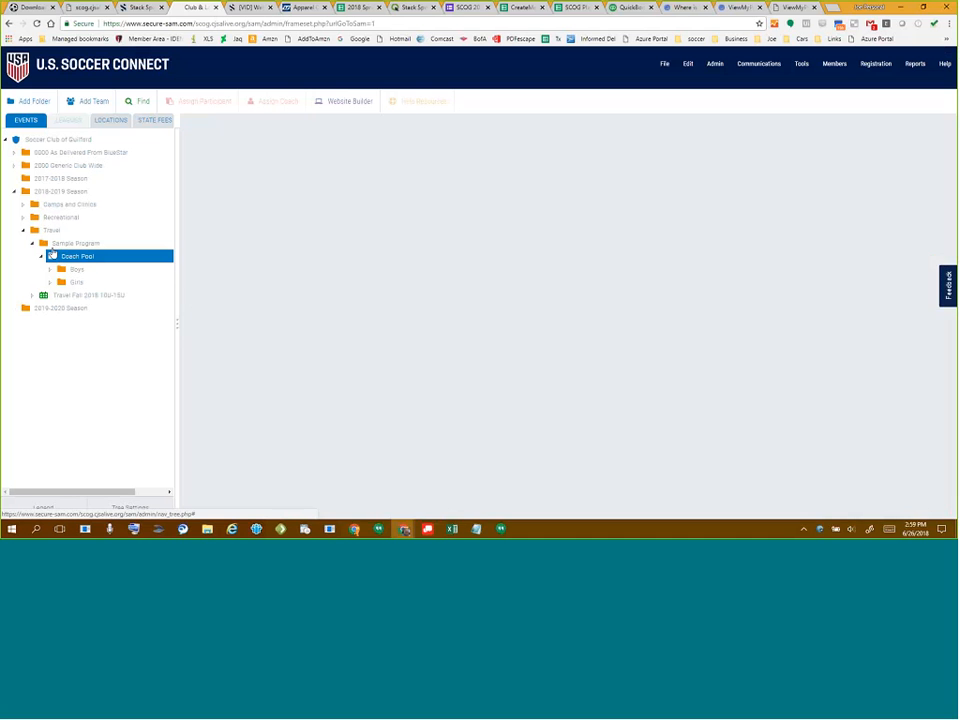
left_click(62, 243)
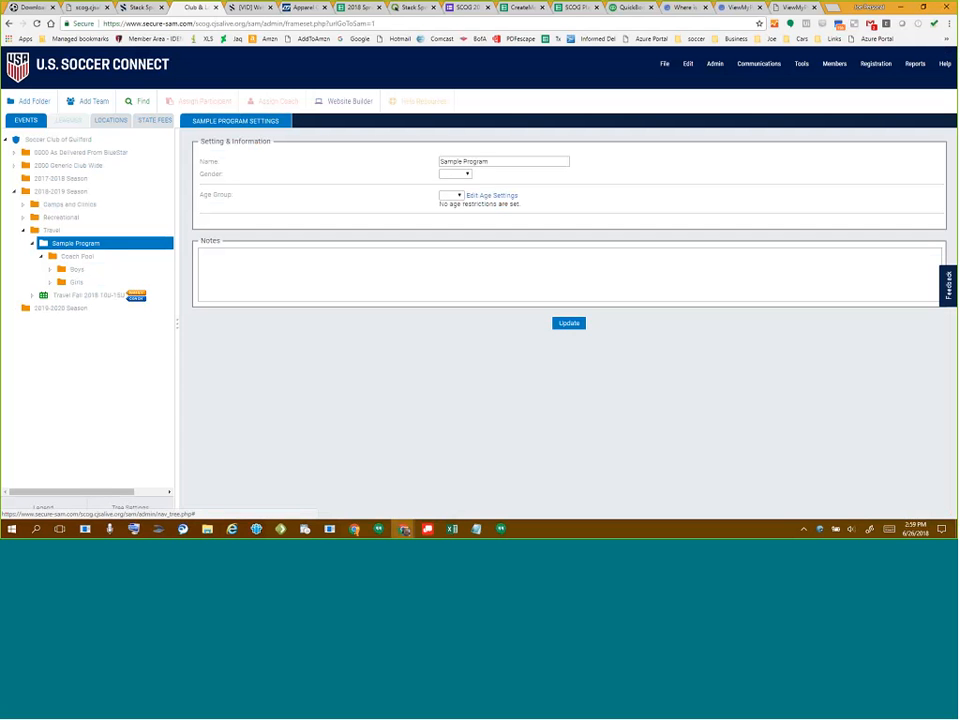
- Show and hide the tree Legend, then go to Members > Registrant > Open/Create
left_click(42, 508)
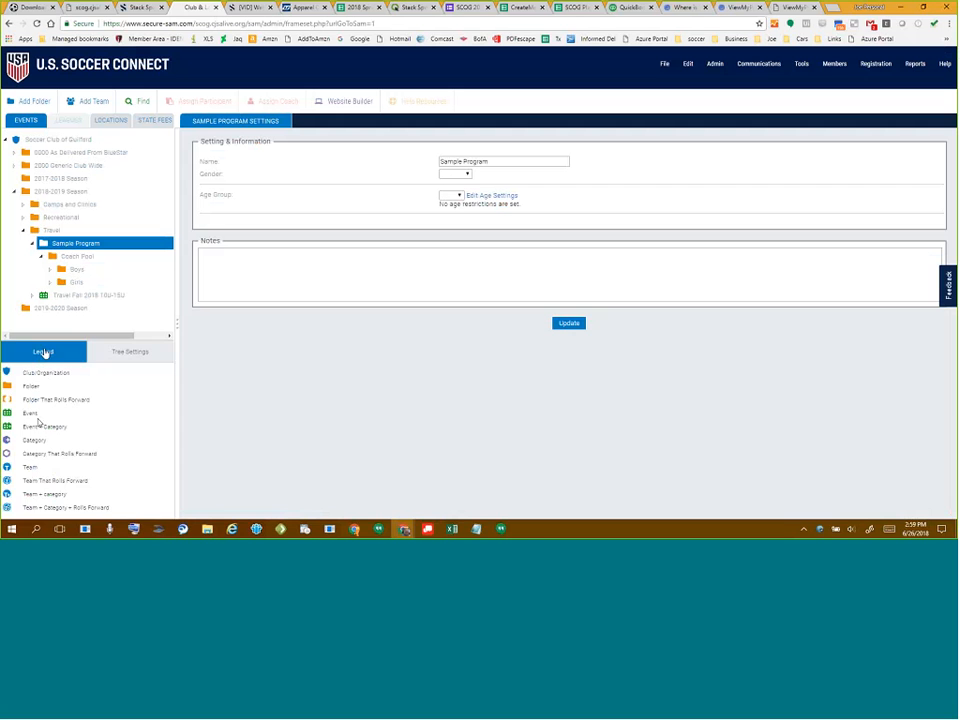
left_click(43, 352)
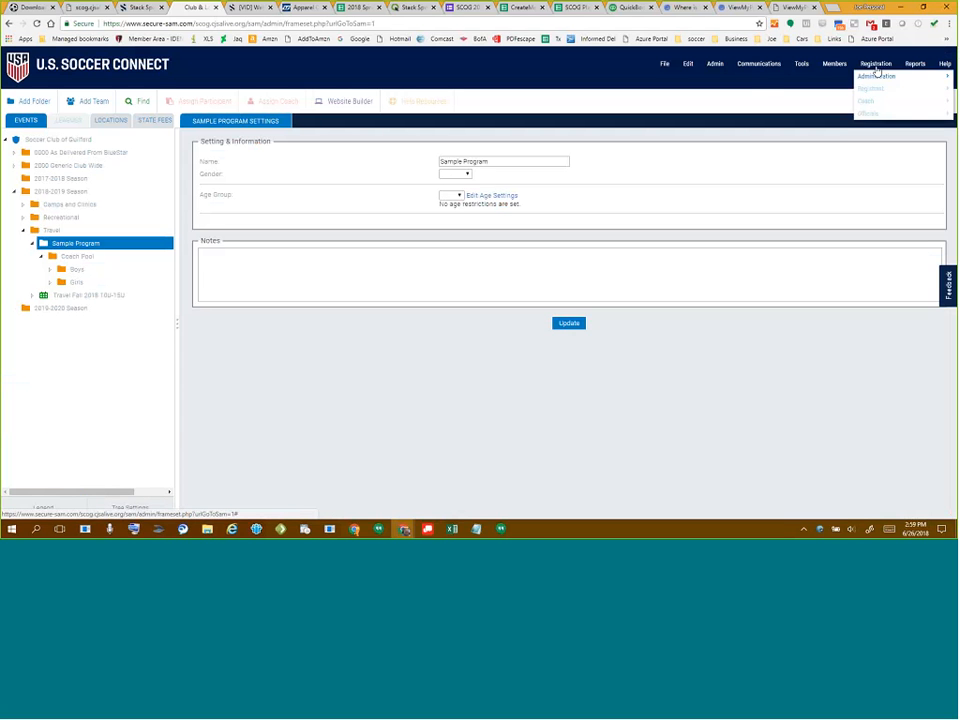
mouse_move(876, 72)
mouse_move(837, 79)
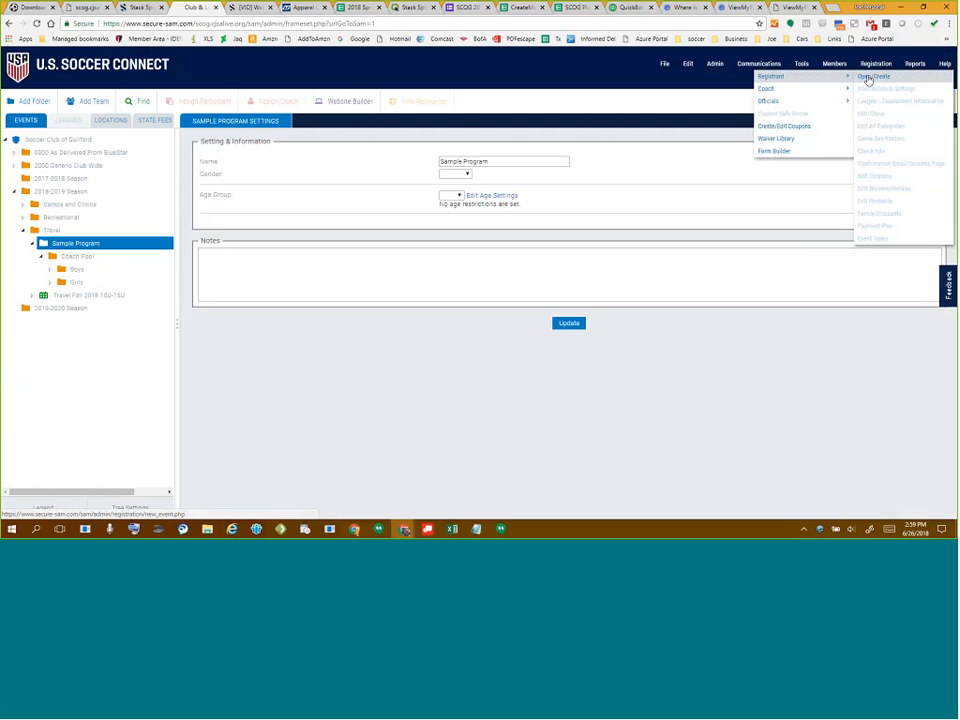
- Start an open registration event with the SCOG State MASTER Recreation Player Form and season 2018-2019
left_click(869, 78)
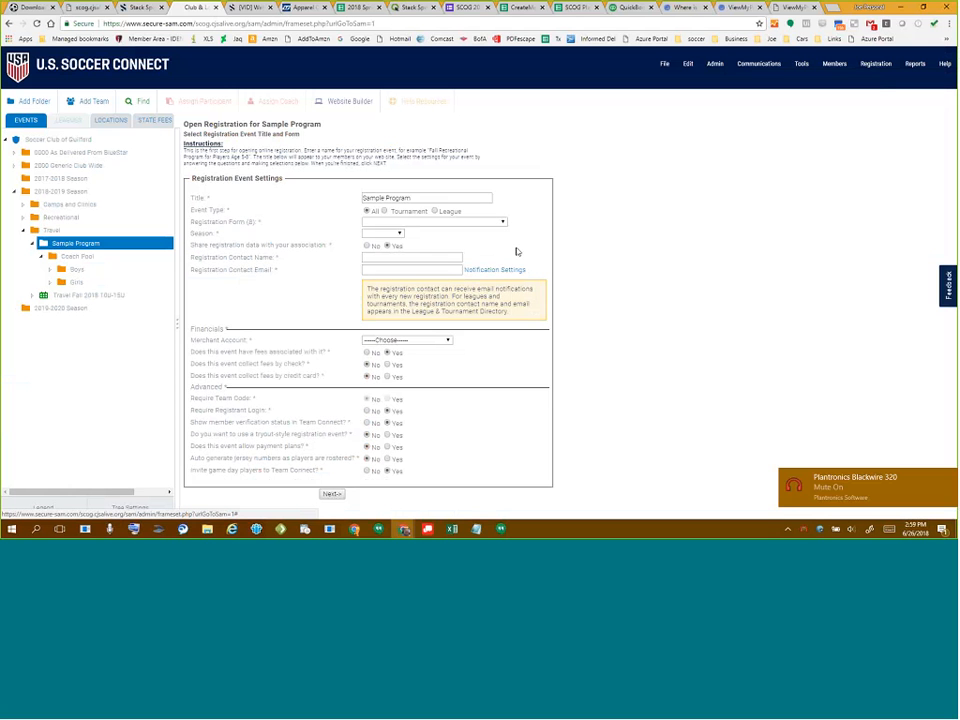
left_click(422, 226)
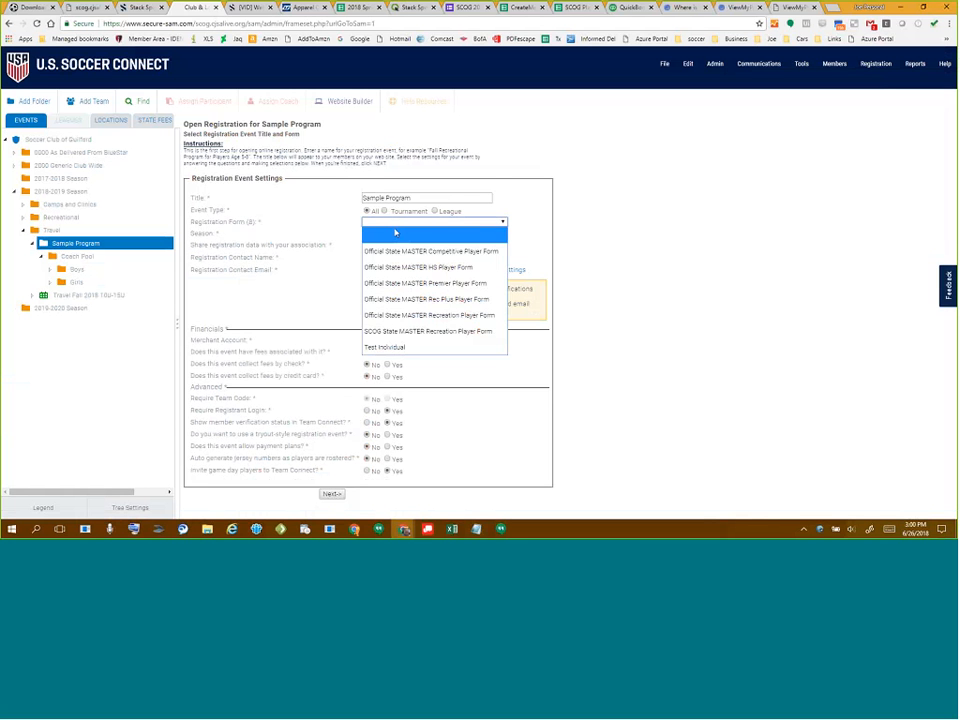
left_click(444, 332)
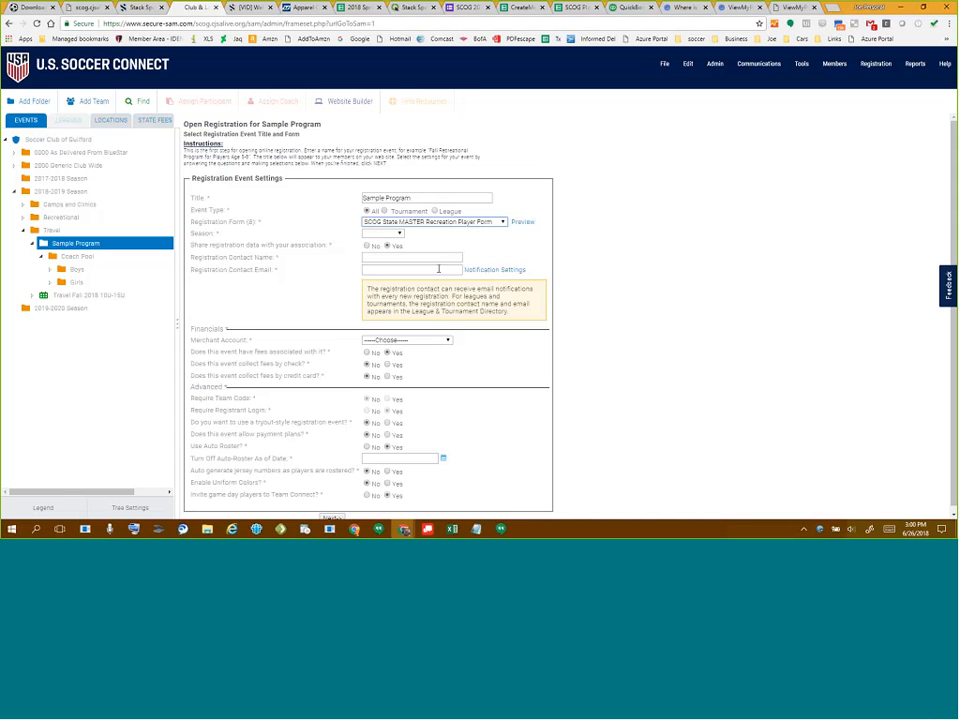
left_click(383, 234)
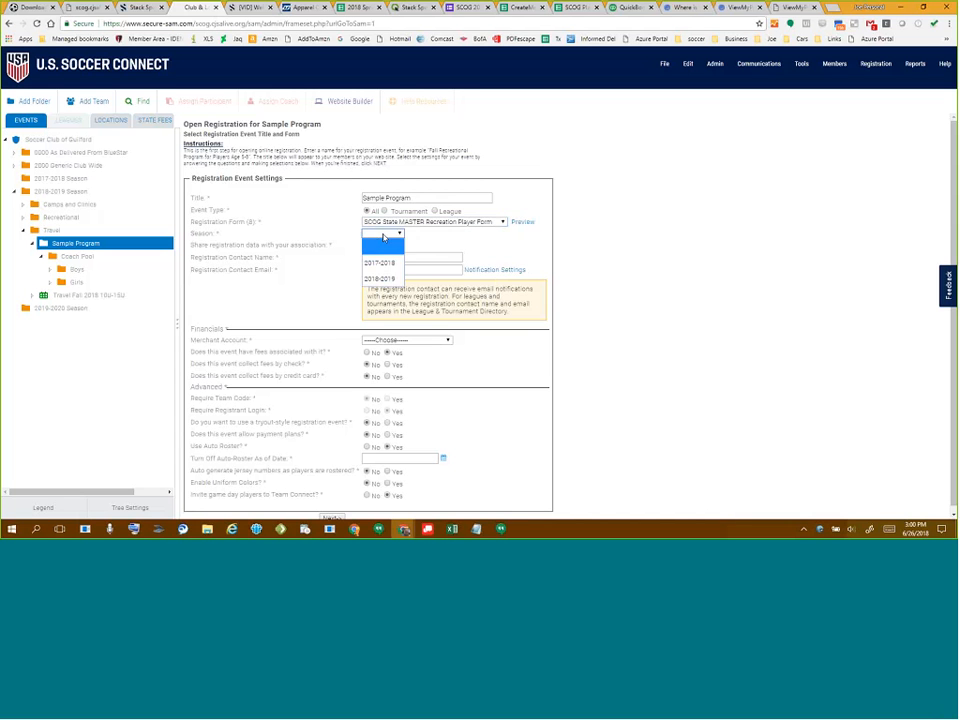
left_click(377, 276)
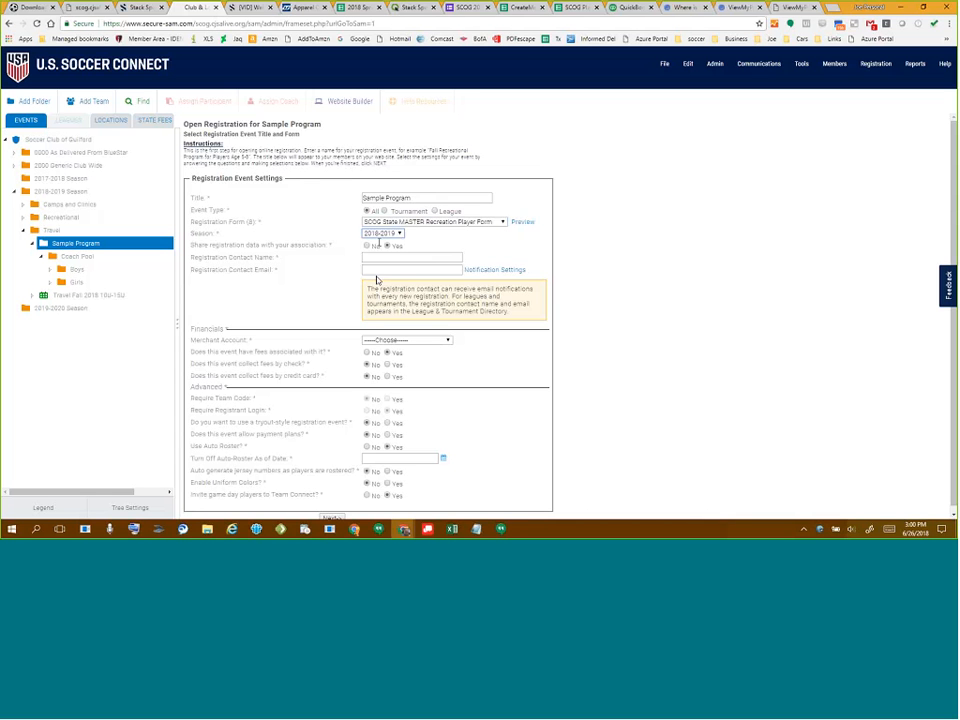
left_click(380, 234)
left_click(380, 235)
- Fill in the registration contact's name and e-mail address
left_click(385, 259)
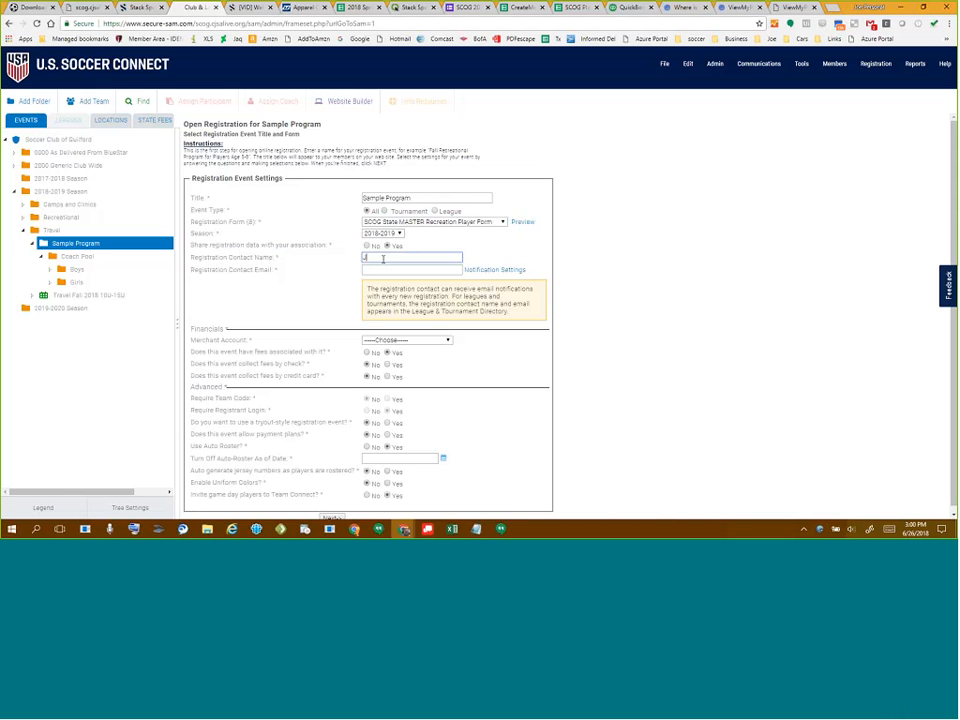
key("Tab")
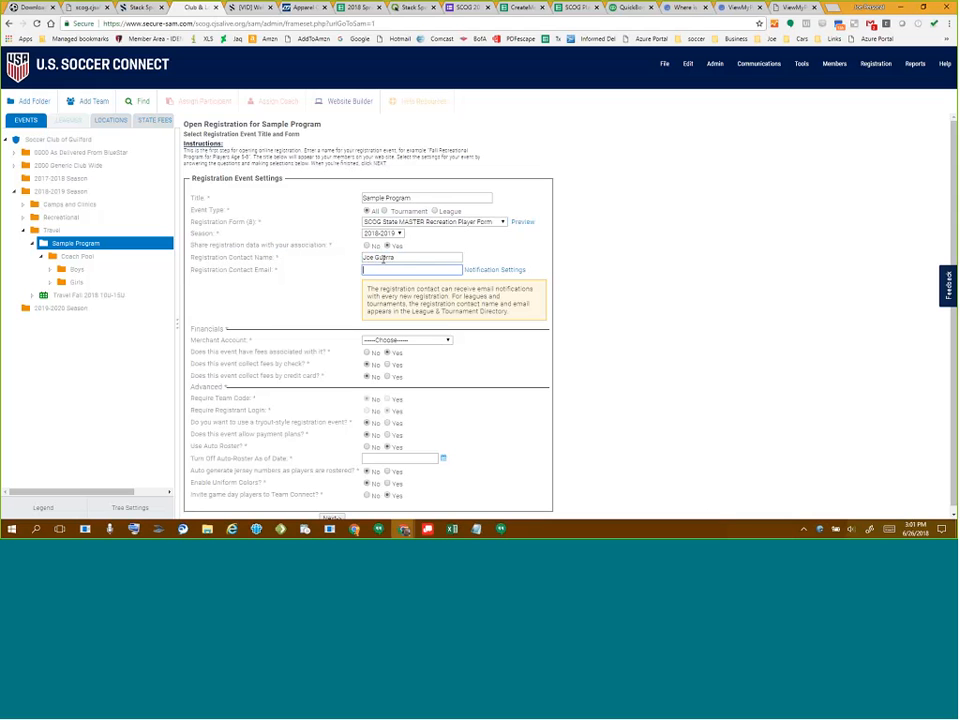
left_click(479, 279)
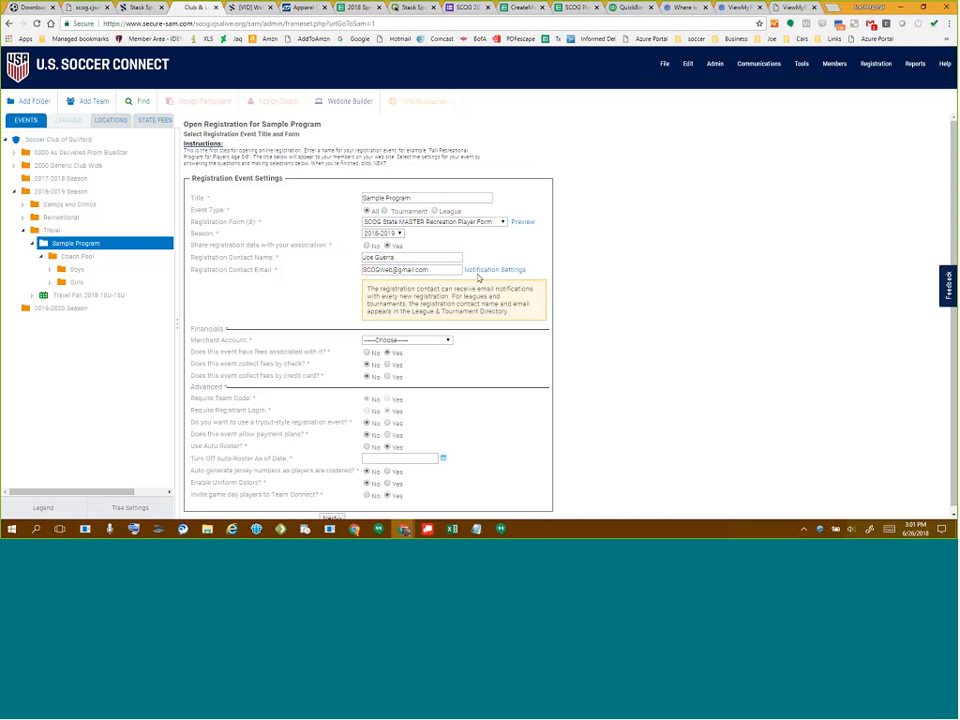
- Enable e-mail notifications for new registrations, using the contact e-mail as reply address, and save
left_click(480, 270)
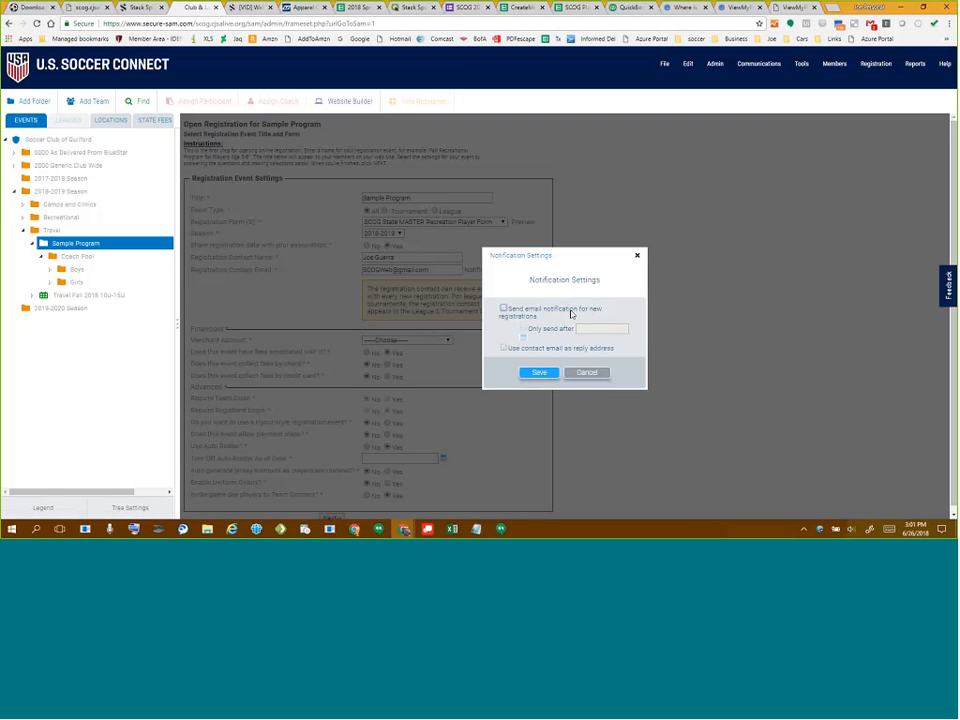
left_click(503, 313)
left_click(525, 328)
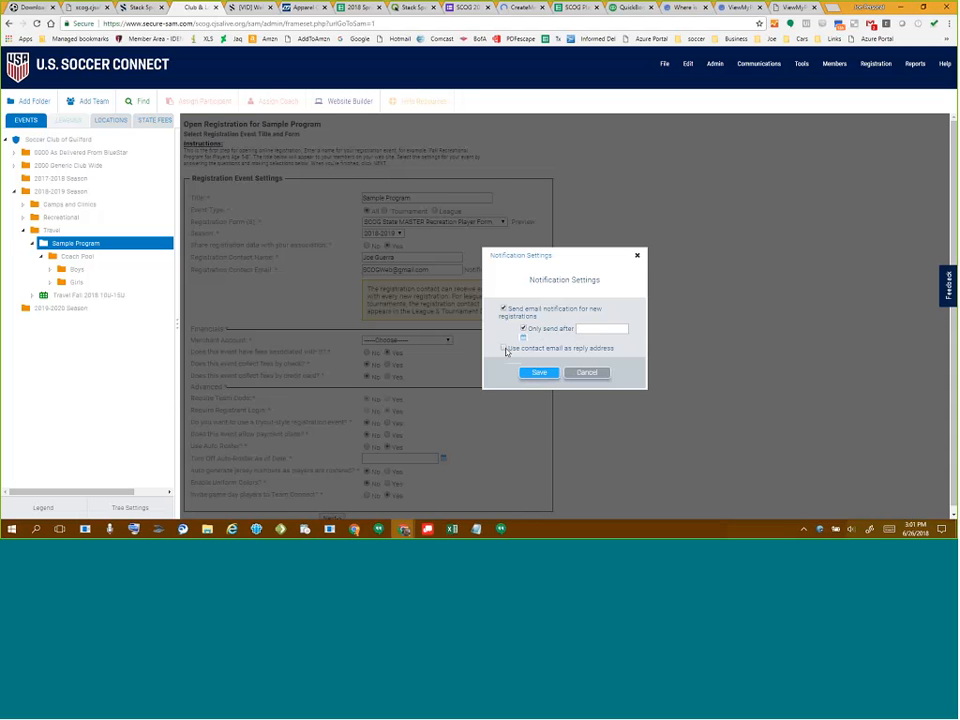
left_click(504, 311)
left_click(504, 348)
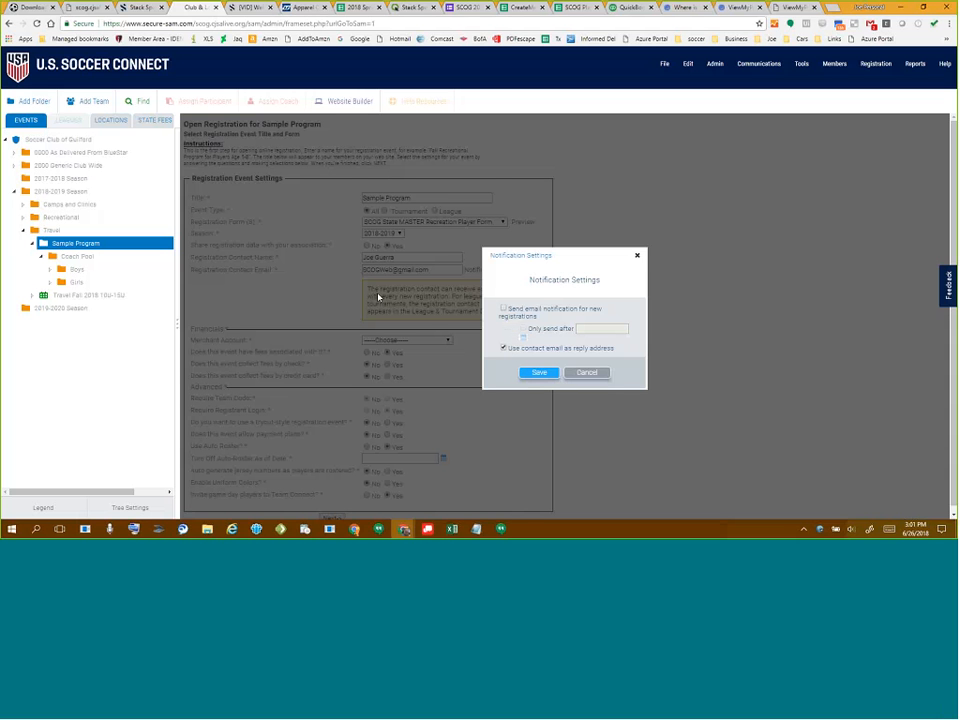
left_click(505, 310)
left_click(540, 373)
left_click(406, 341)
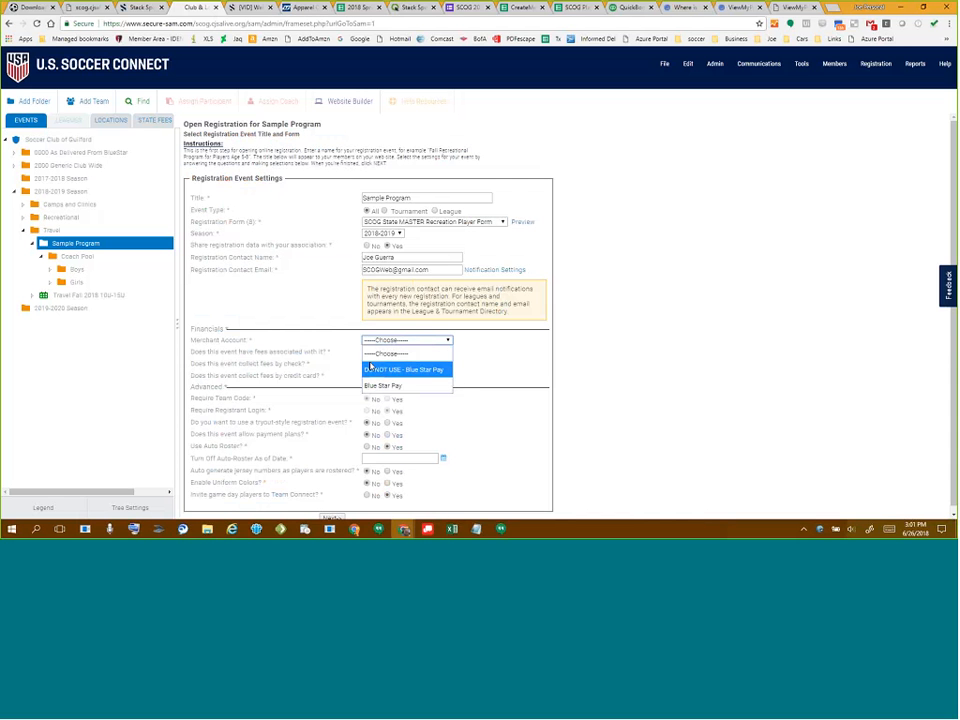
- Choose Blue Star Pay as merchant account and accept ACH/eCheck and credit card payments
left_click(387, 389)
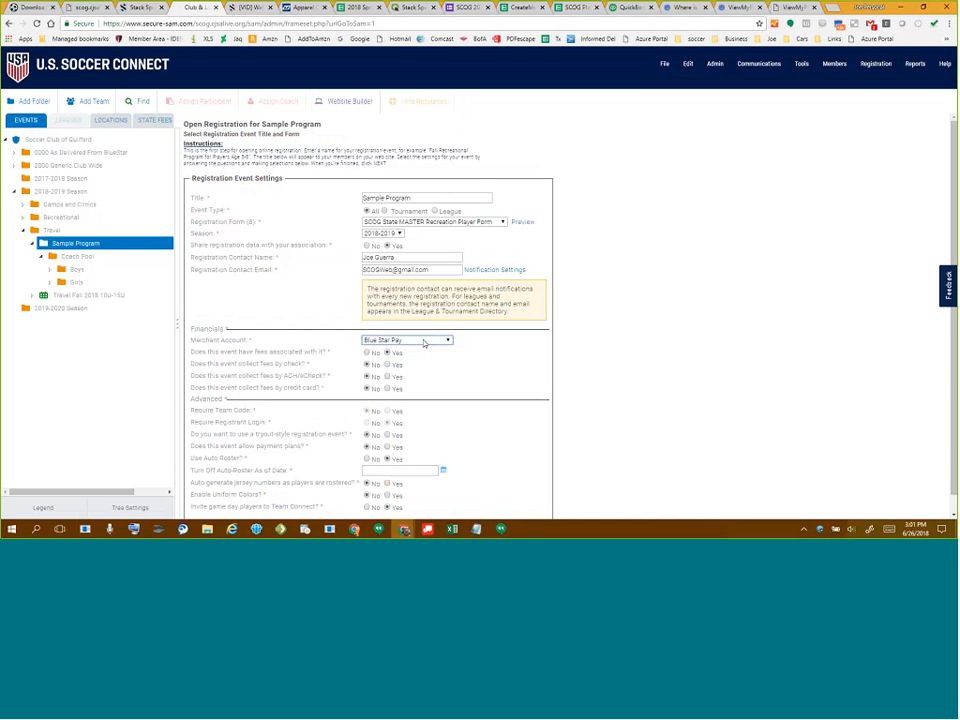
left_click(386, 376)
left_click(388, 389)
left_click_drag(283, 376, 322, 383)
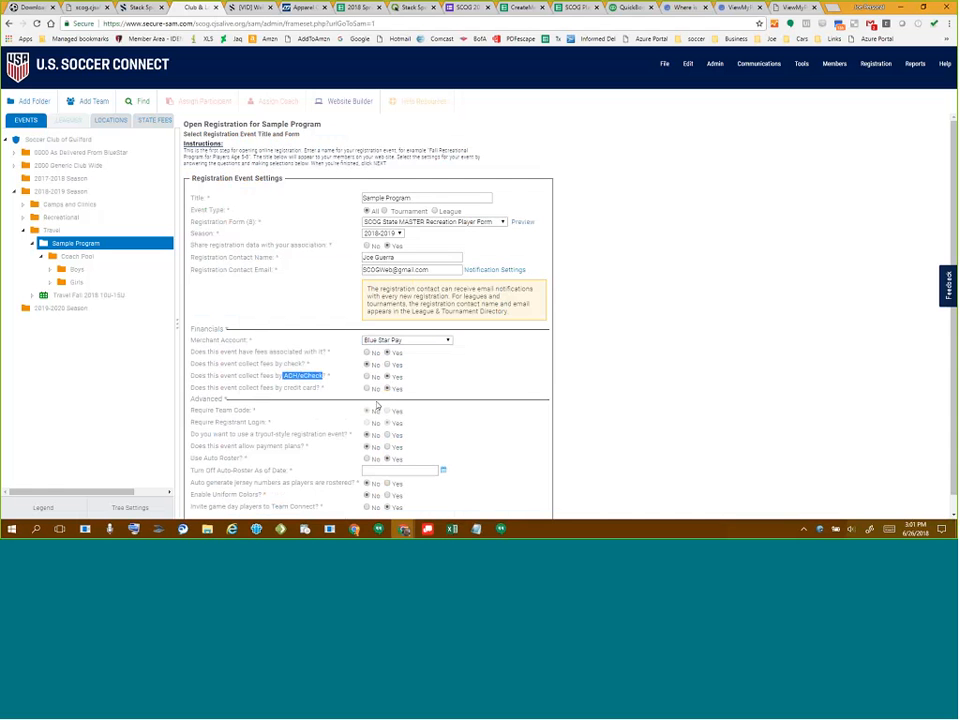
scroll(450, 386, "down", 1)
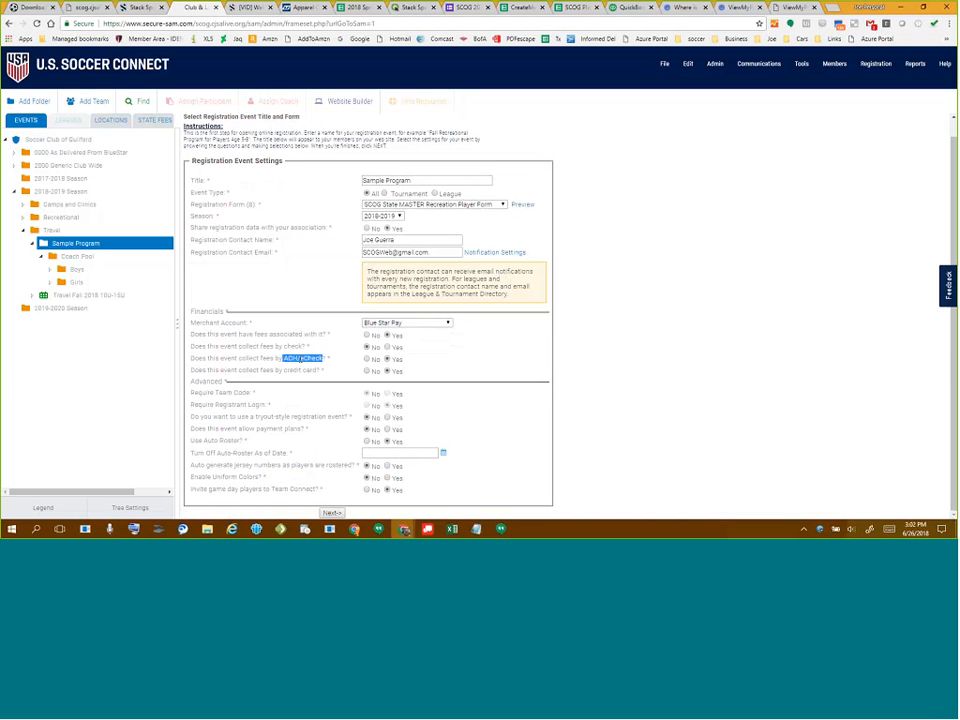
- Leave payment plans off and turn on Use Auto Roster
left_click(386, 430)
left_click(367, 430)
left_click(390, 359)
left_click(386, 442)
- Go to the Event Types step and review existing types in Admin > Preferences without changes
left_click(331, 512)
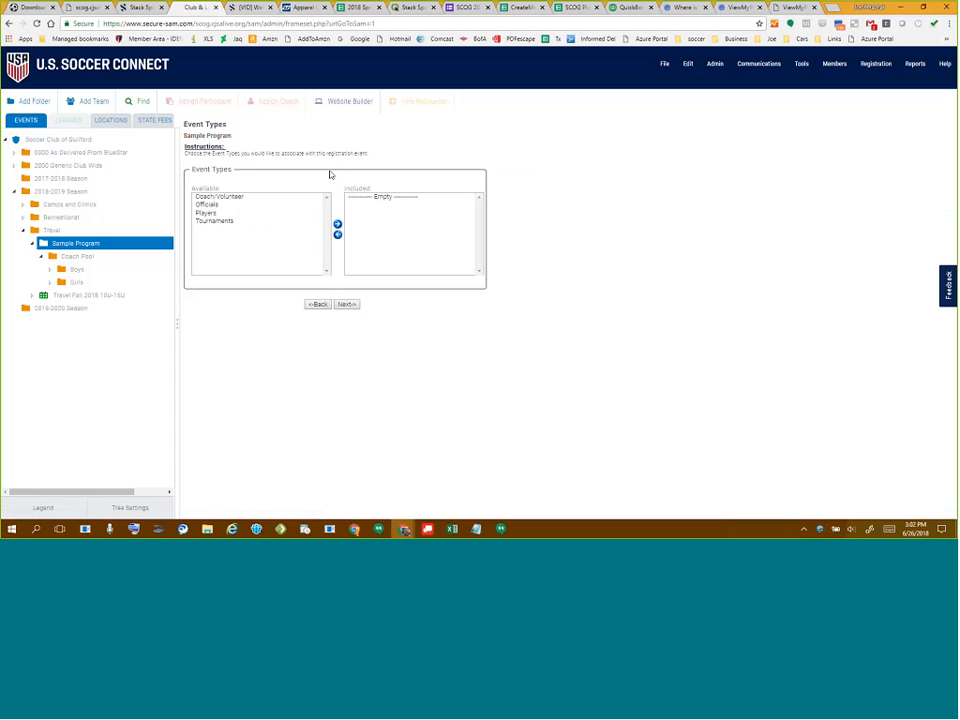
left_click(716, 66)
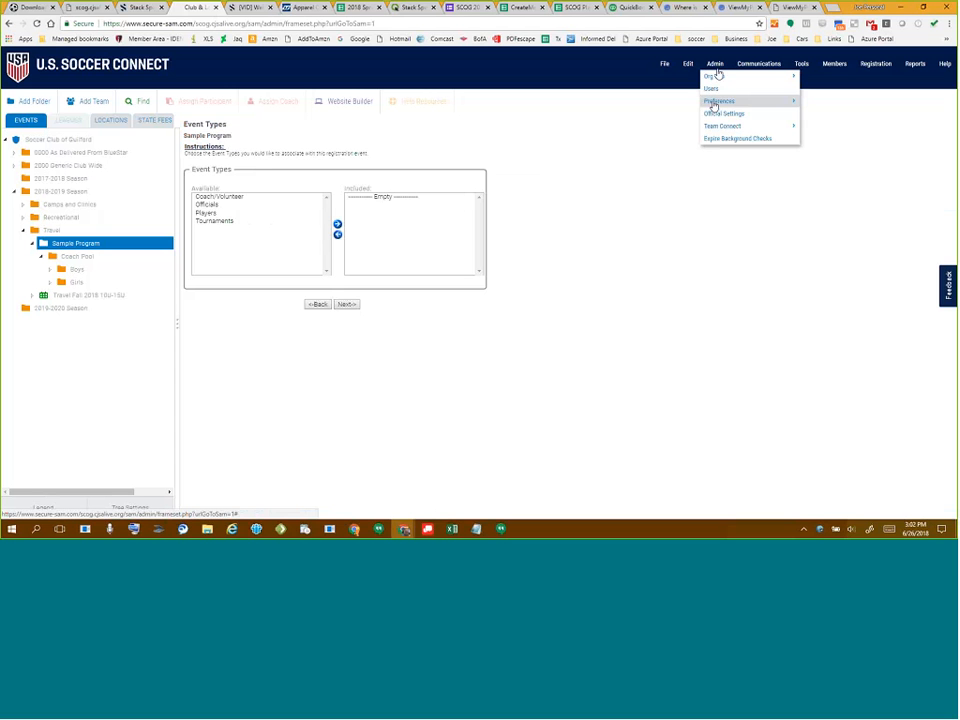
mouse_move(714, 103)
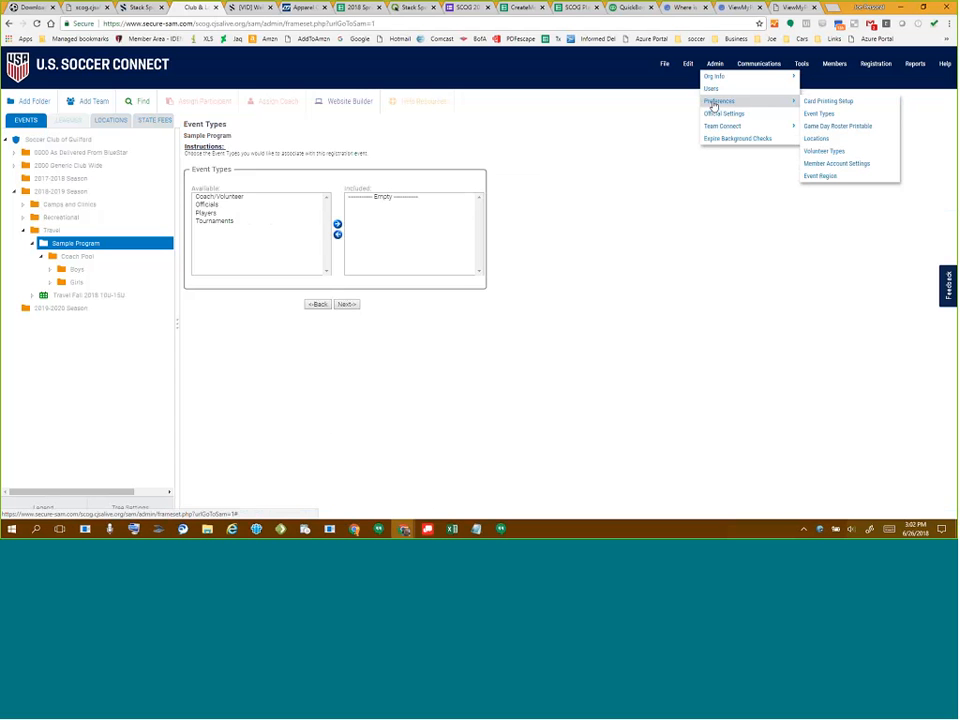
left_click(814, 114)
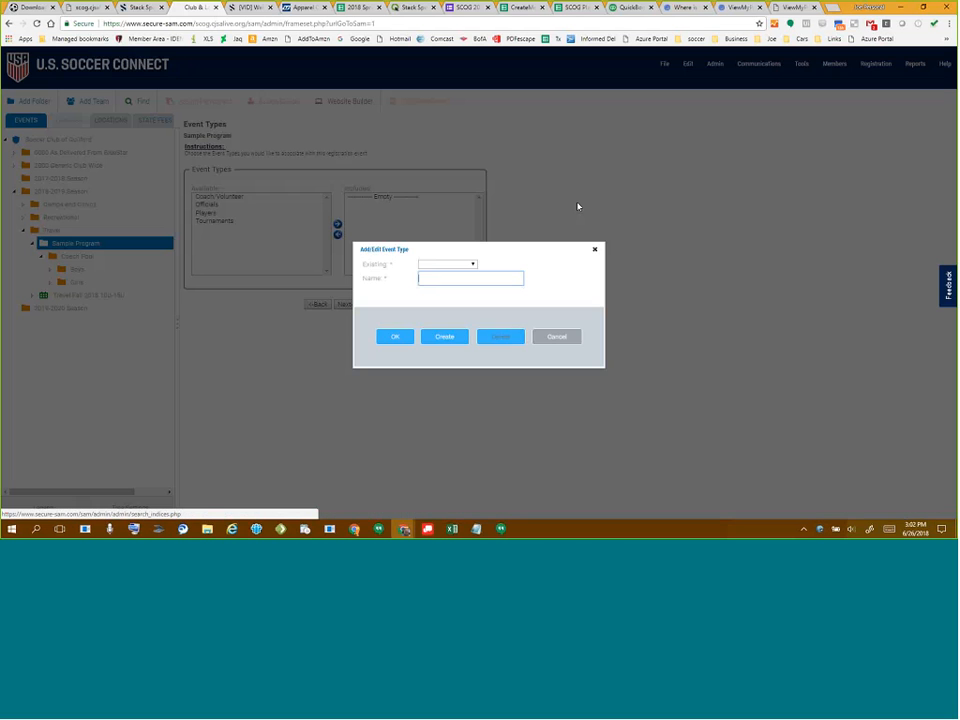
left_click(468, 264)
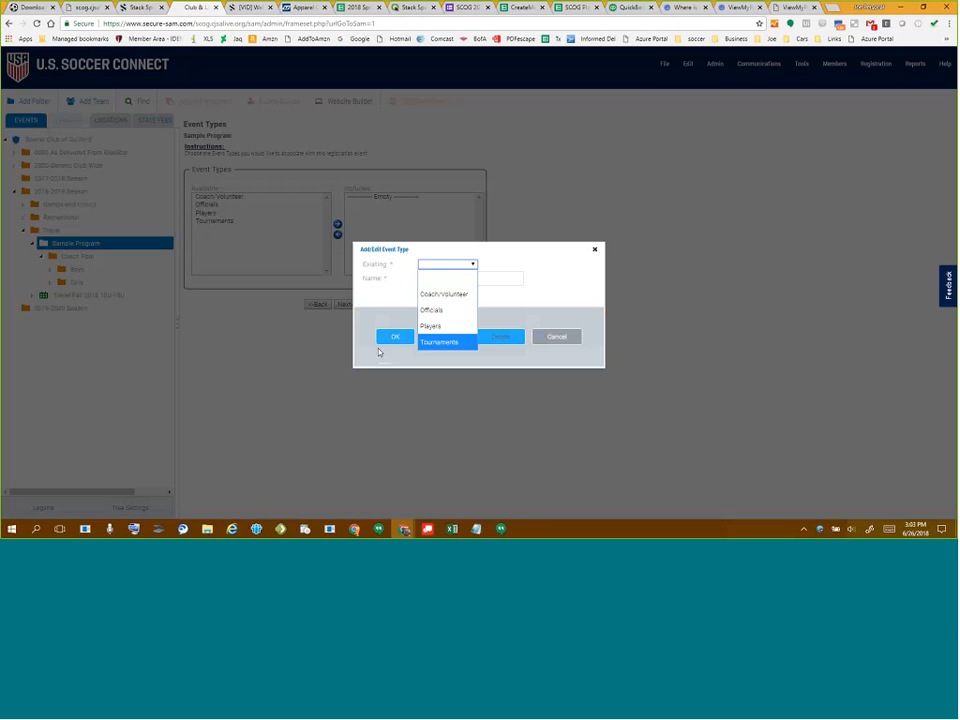
left_click(540, 349)
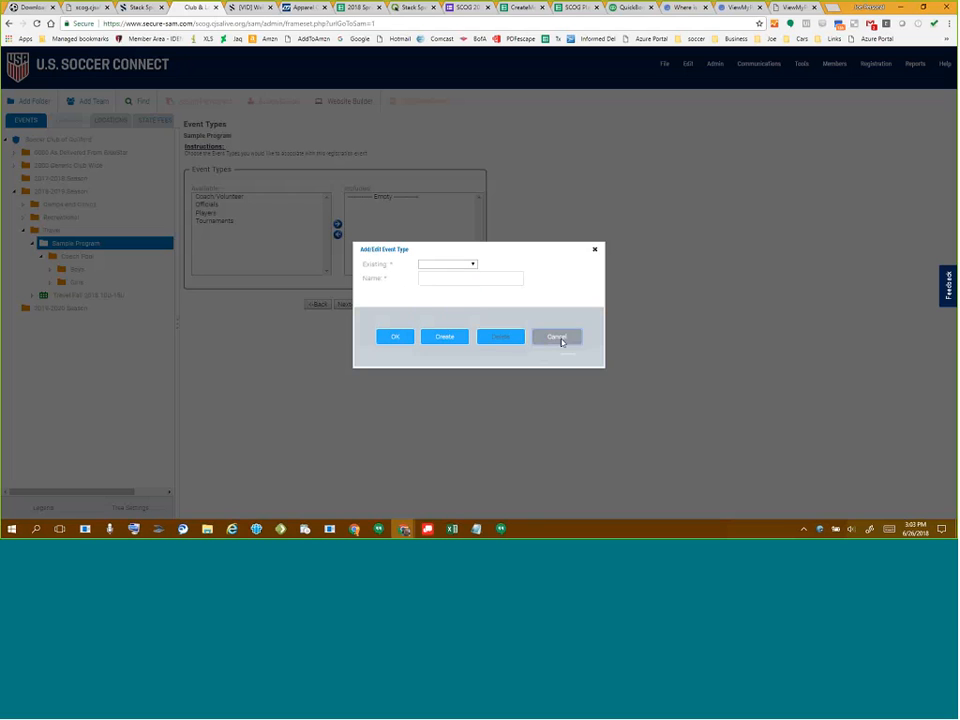
left_click(558, 338)
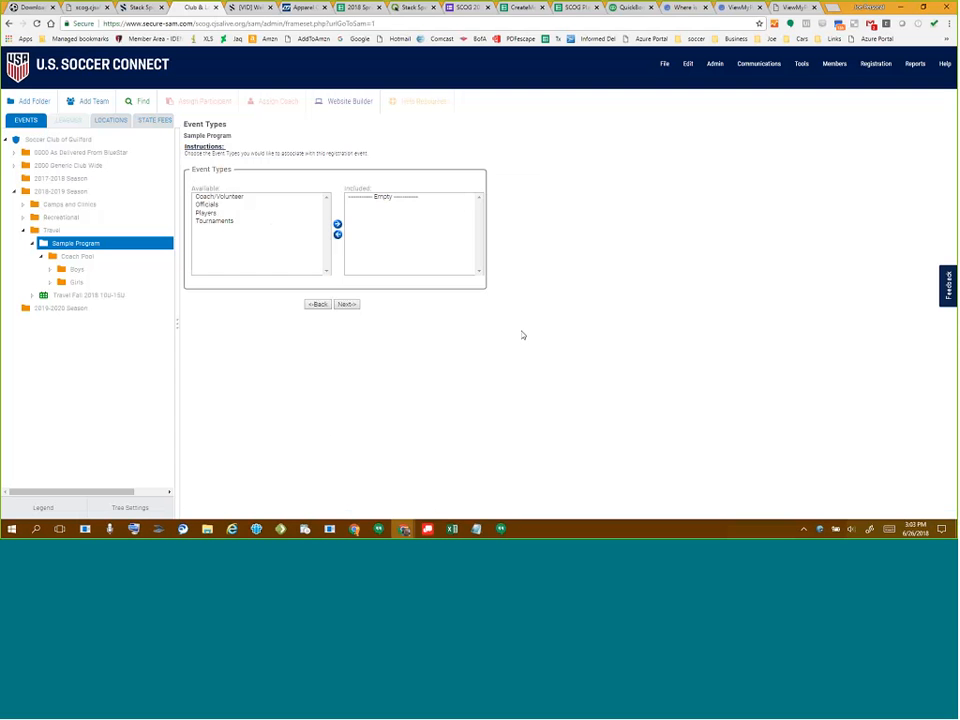
- Add Players as this registration's event type and continue
left_click(211, 213)
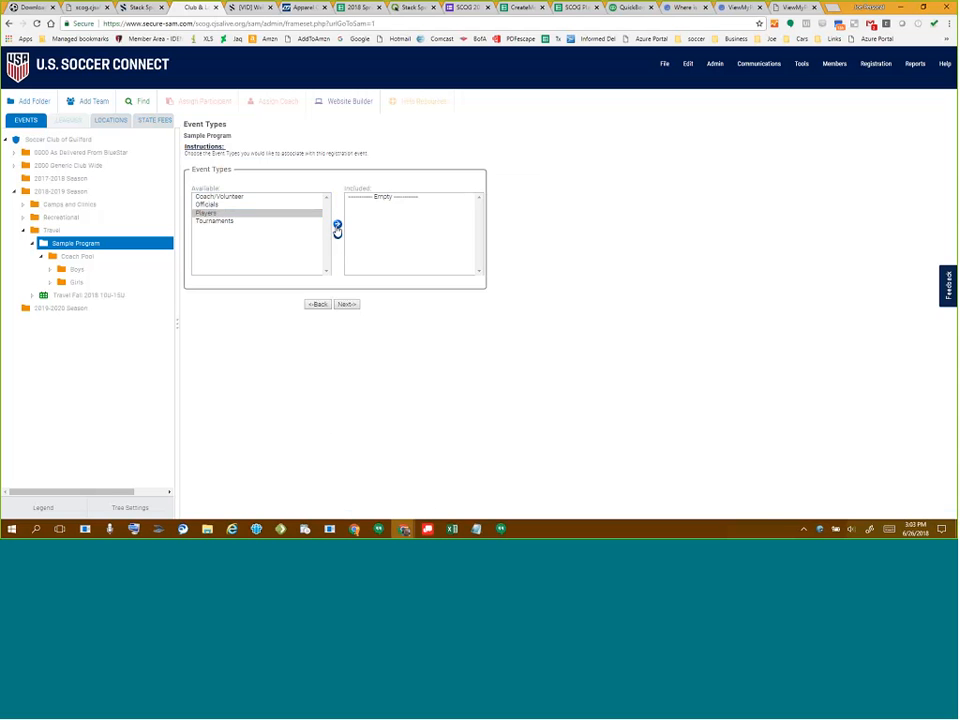
left_click(337, 225)
left_click(345, 304)
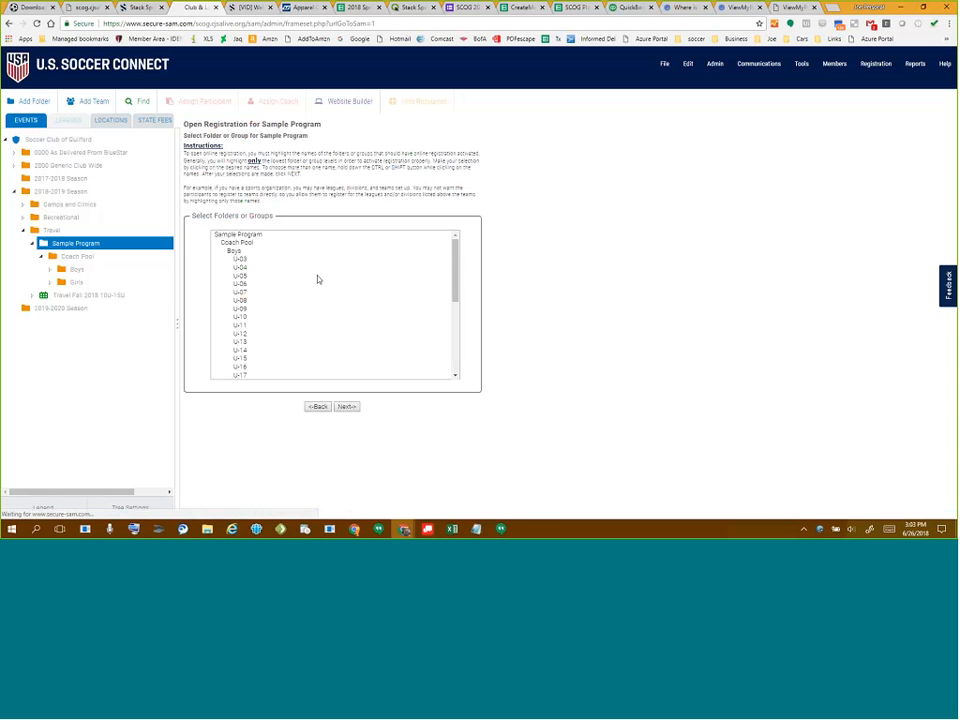
- Select every age group from Boys U-03 through Girls U-19
left_click_drag(203, 153, 334, 204)
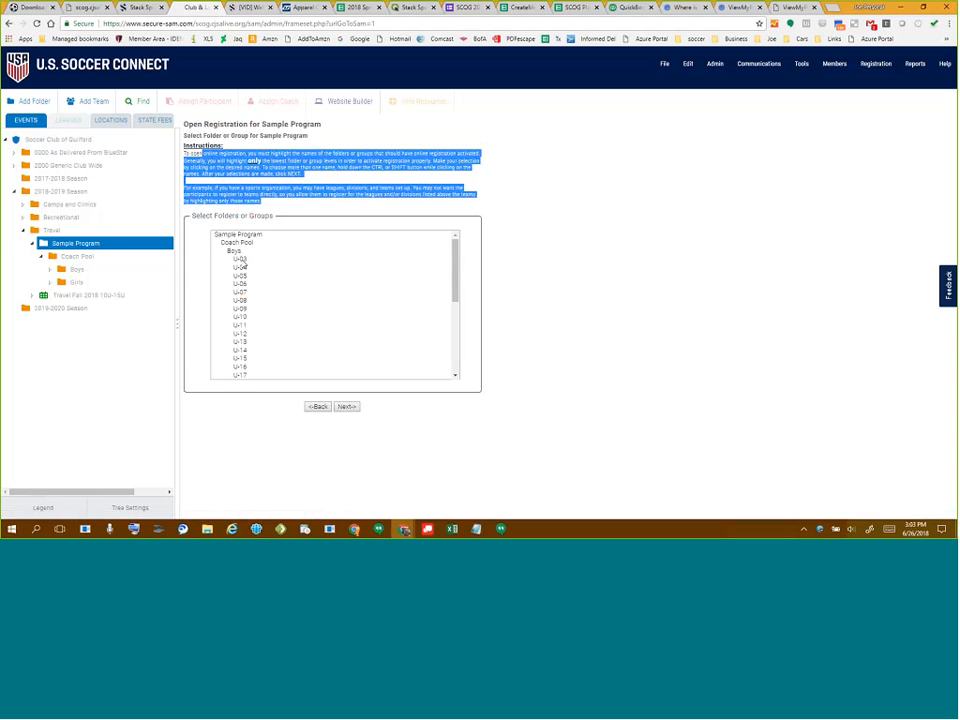
left_click(242, 260)
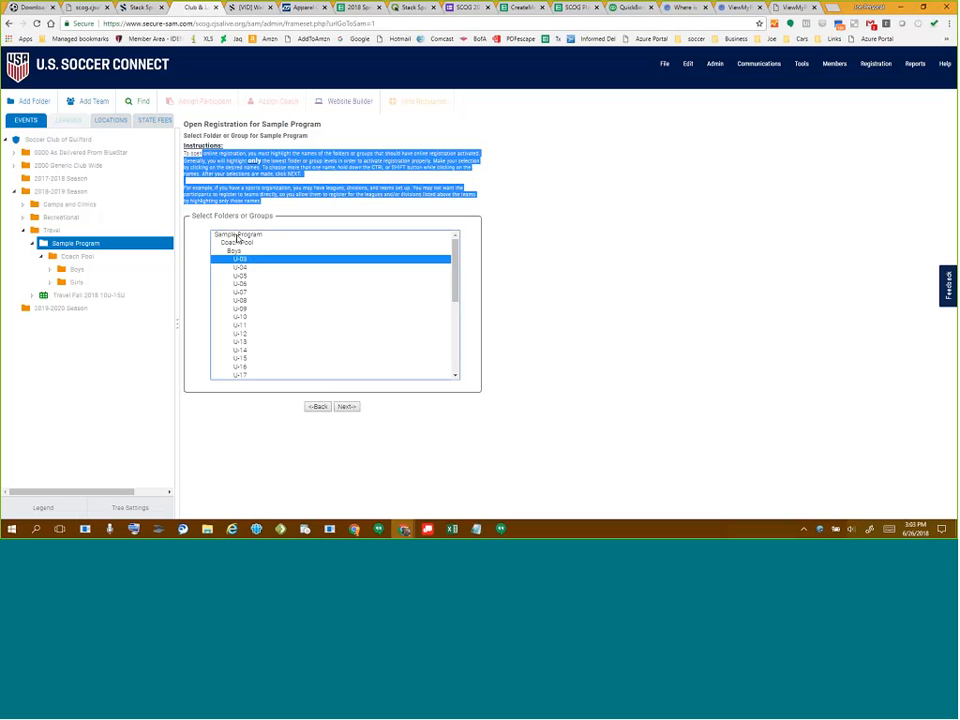
left_click(238, 236)
left_click(243, 245)
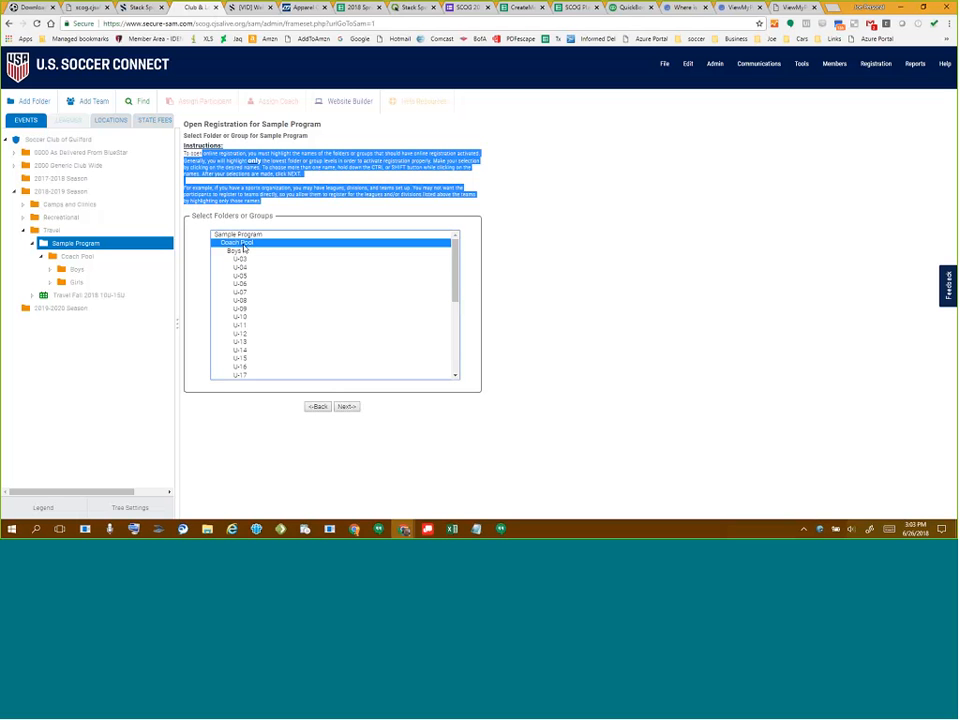
left_click(232, 251)
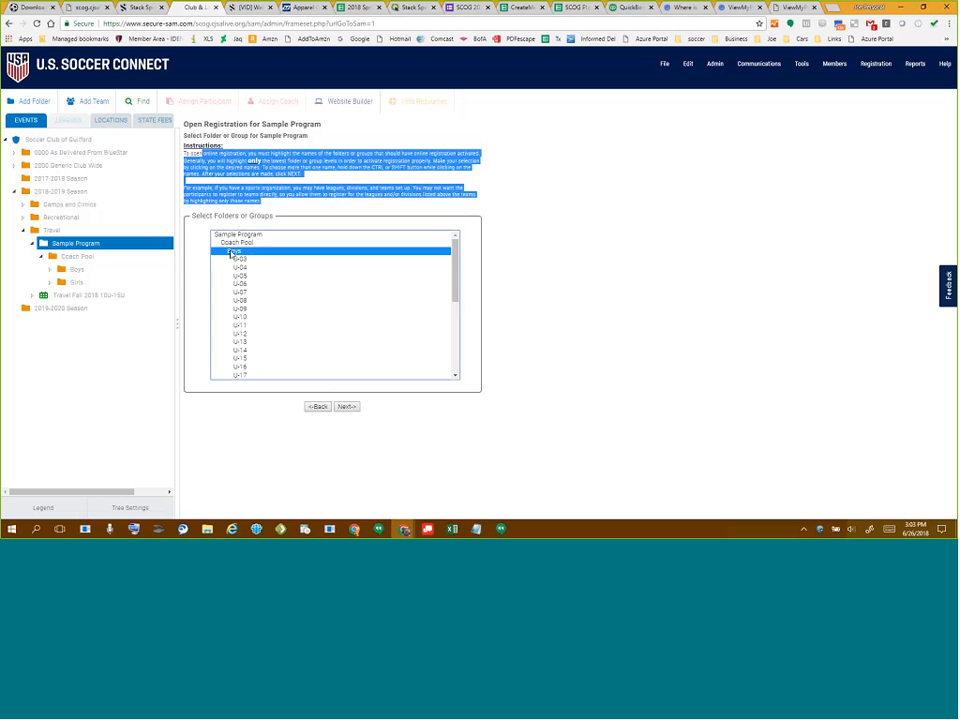
left_click(244, 260)
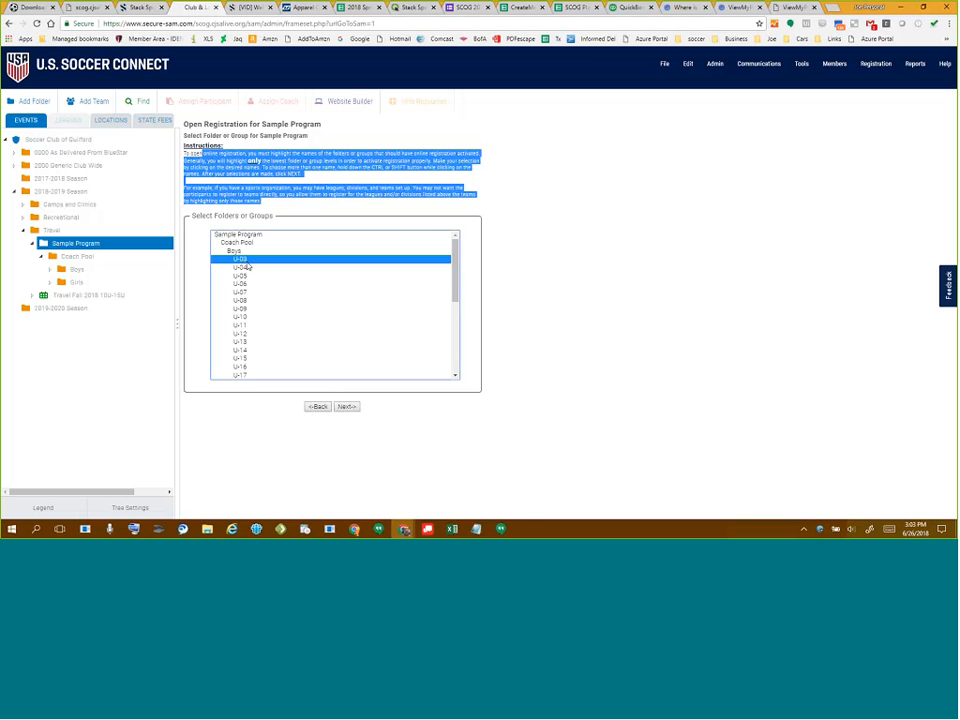
scroll(264, 300, "down", 5)
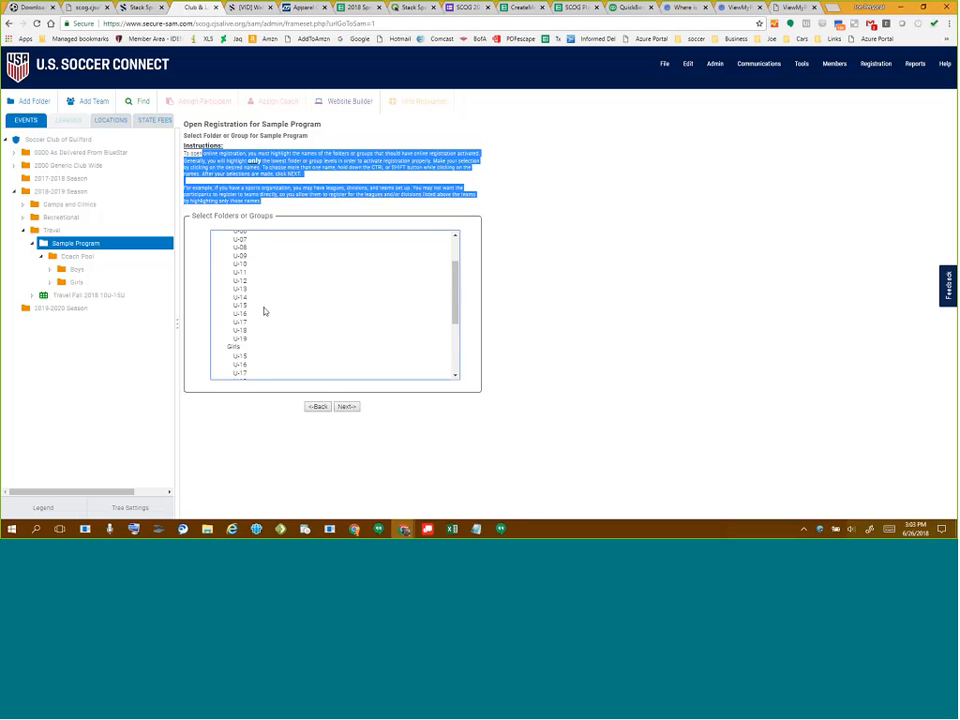
left_click(252, 377, "shift")
scroll(257, 318, "up", 4)
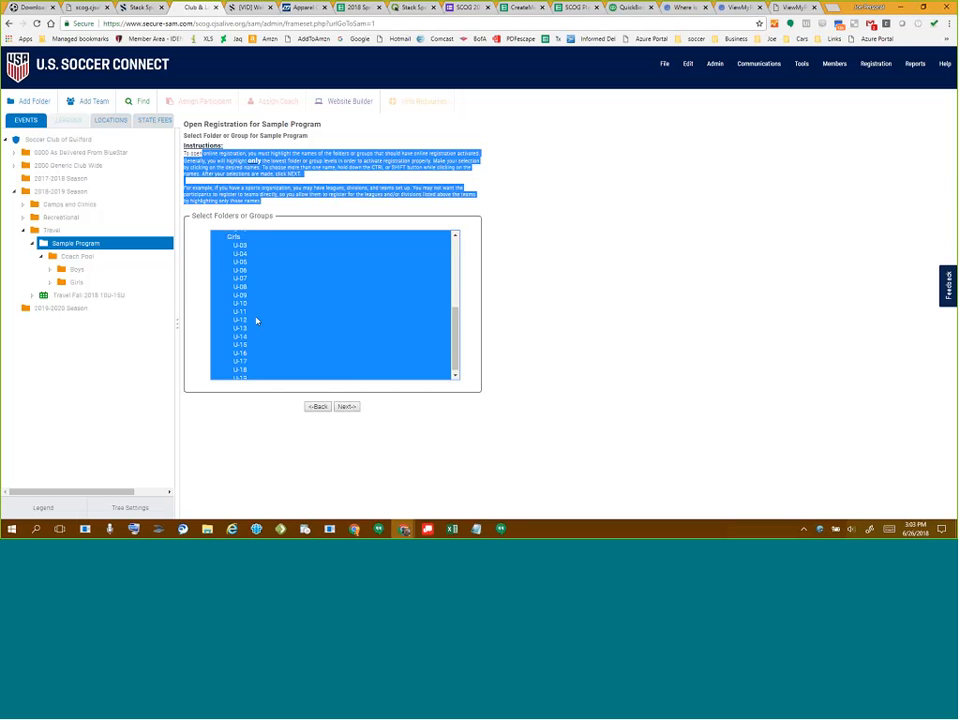
scroll(257, 317, "down", 3)
scroll(257, 317, "up", 5)
left_click(249, 260)
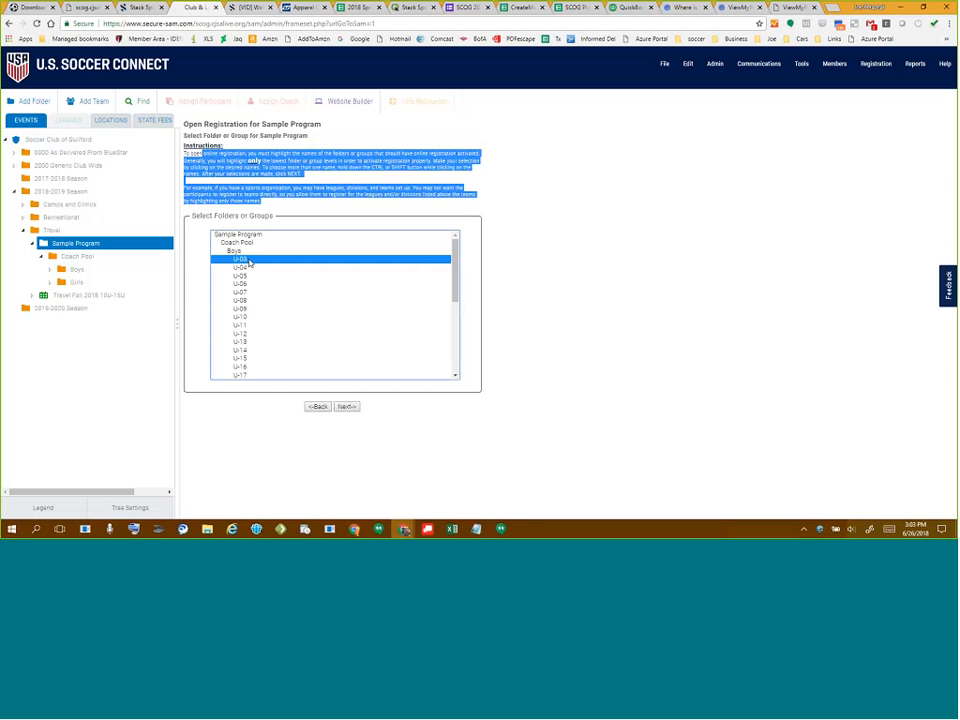
scroll(274, 318, "down", 5)
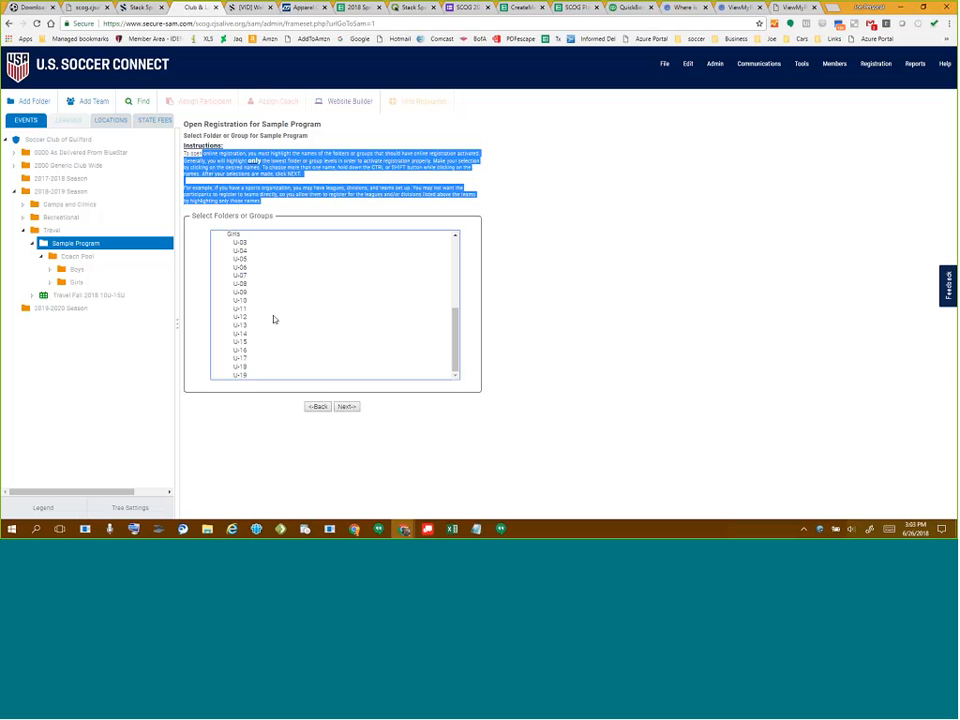
left_click(243, 375, "shift")
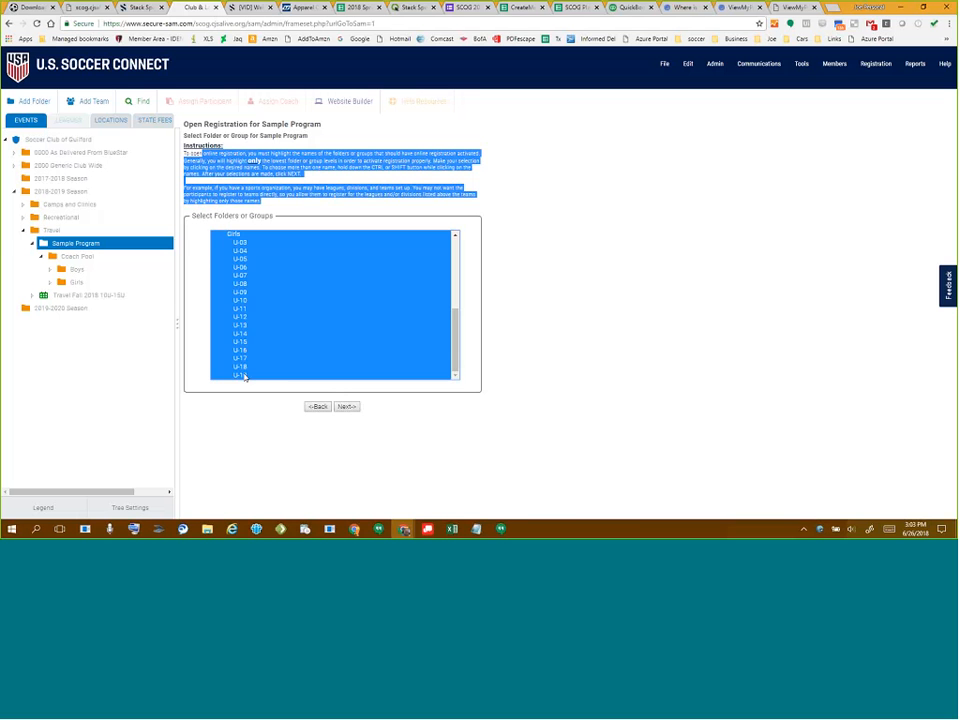
scroll(318, 325, "up", 3)
scroll(318, 325, "up", 2)
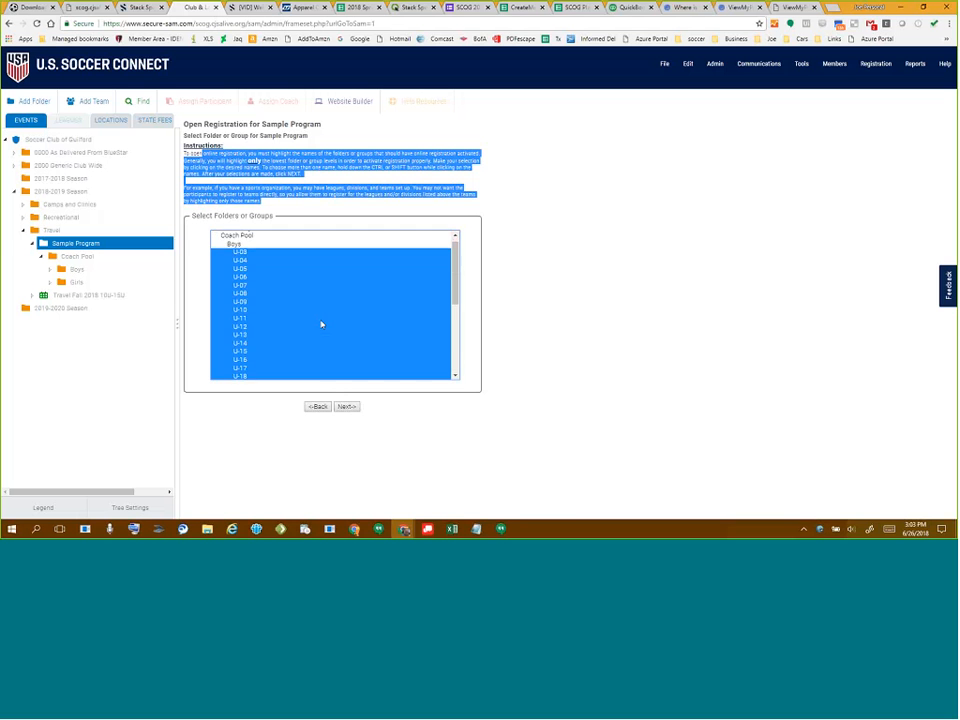
scroll(320, 325, "down", 5)
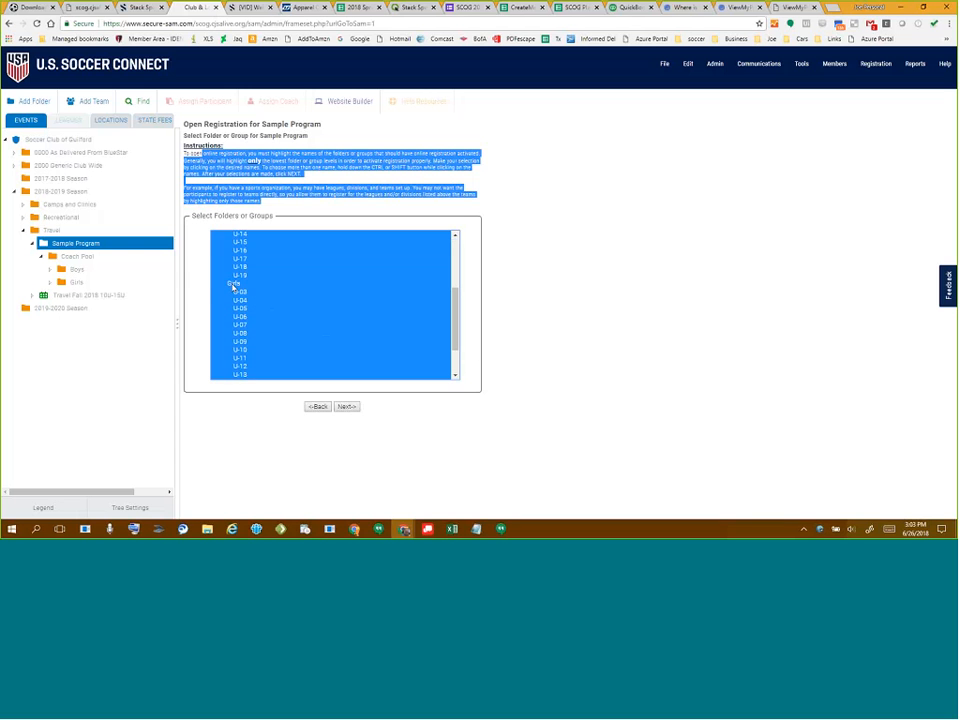
- Exclude the Girls header from the selection and continue to fees and dates
left_click(235, 284, "ctrl")
scroll(304, 313, "up", 5)
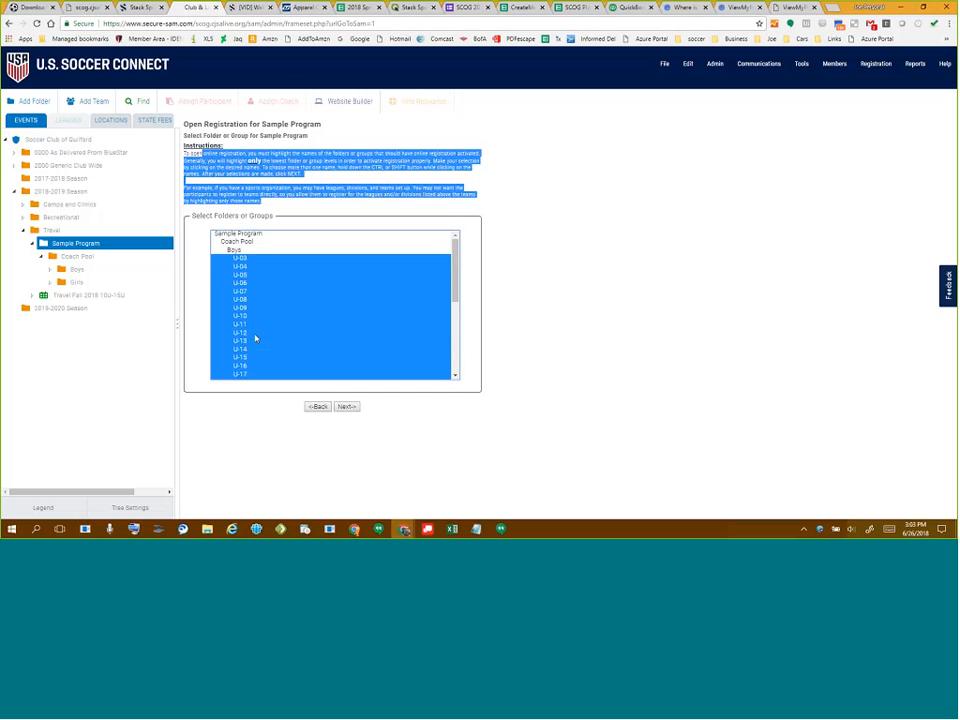
scroll(254, 336, "down", 5)
left_click(353, 407)
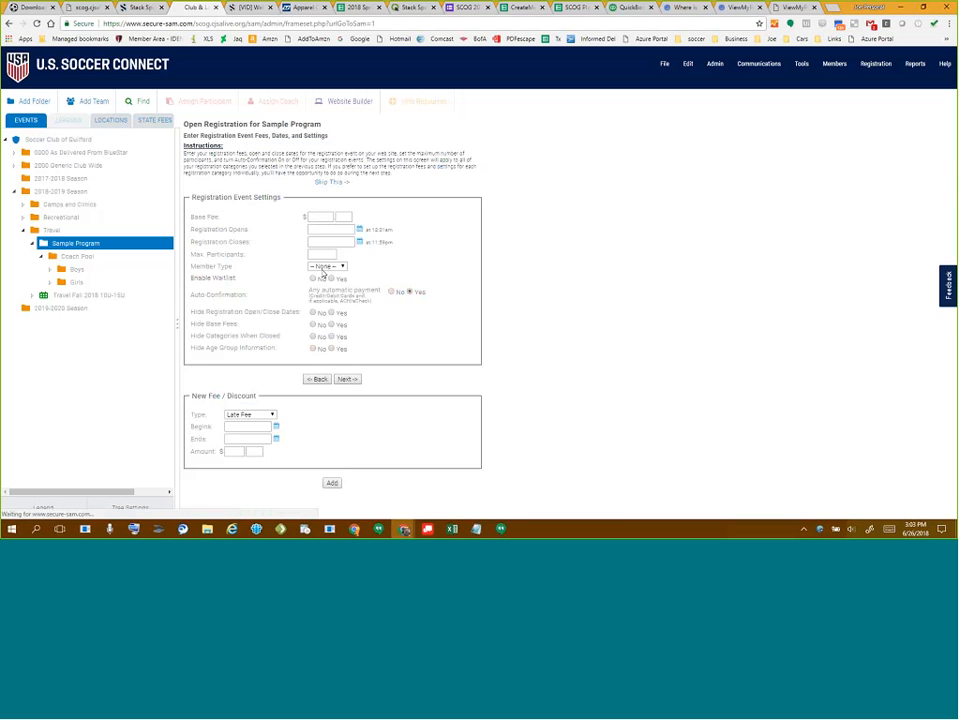
- Set a $100 base fee and registration dates 06/26/2018 to 06/30/2018
left_click(321, 216)
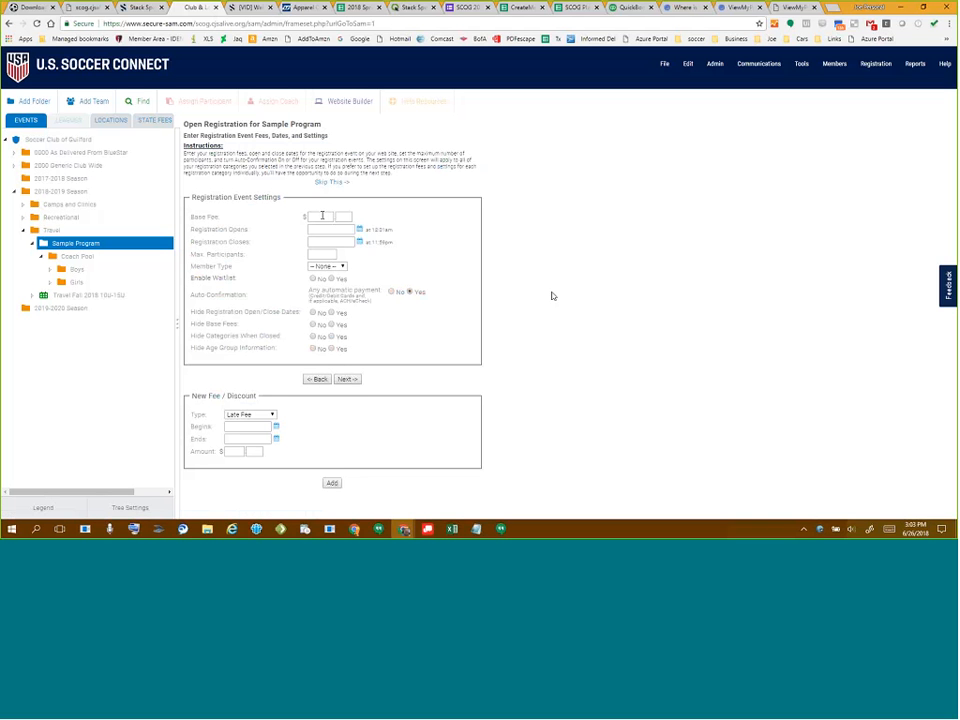
type("100")
key("Tab")
left_click(333, 229)
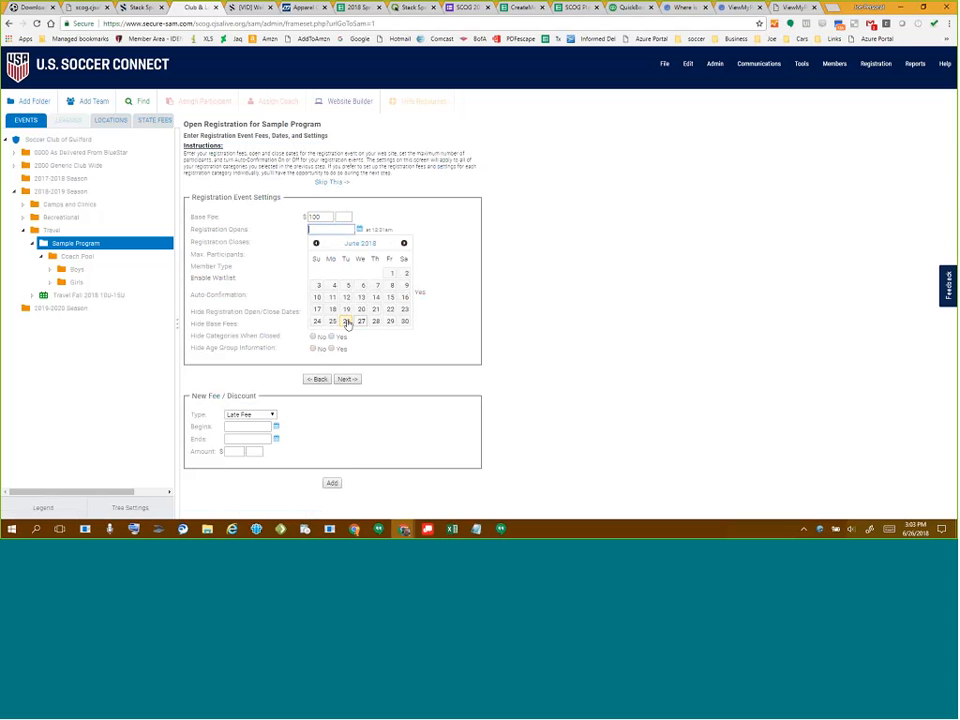
left_click(346, 321)
key("Tab")
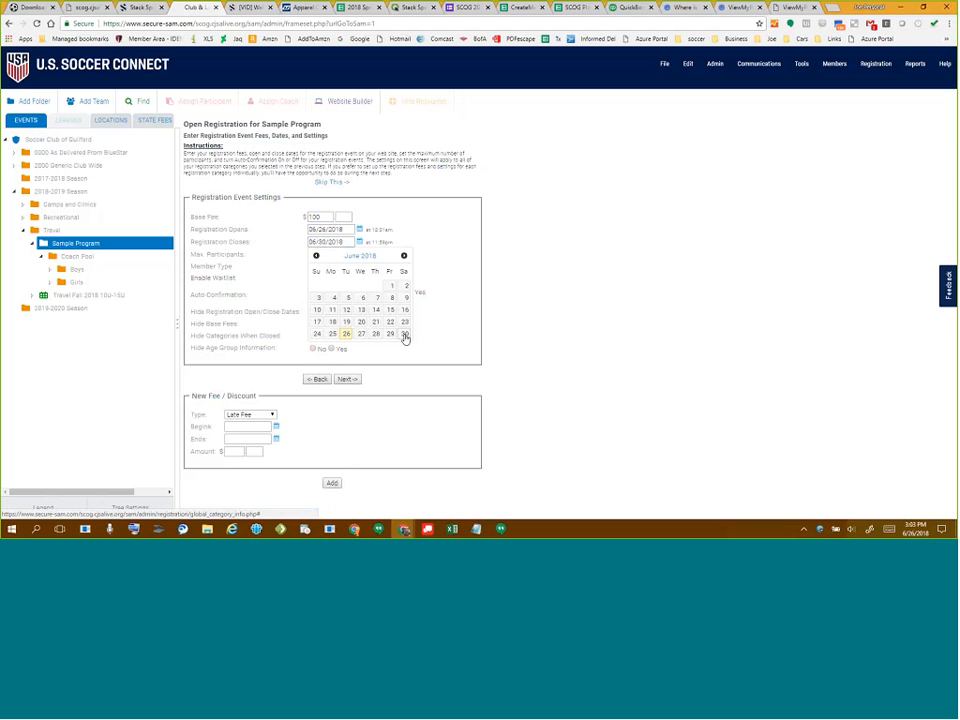
left_click(404, 334)
- Set 9999 max participants, SE - Comp member type, waitlist Yes, and all Hide options No
left_click(321, 255)
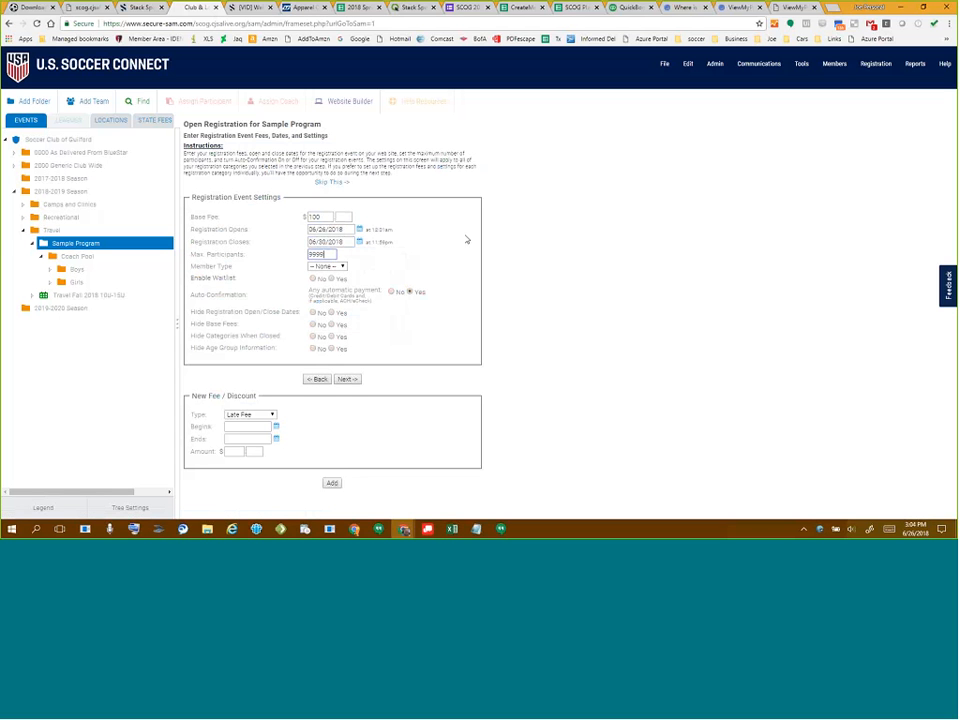
left_click(333, 267)
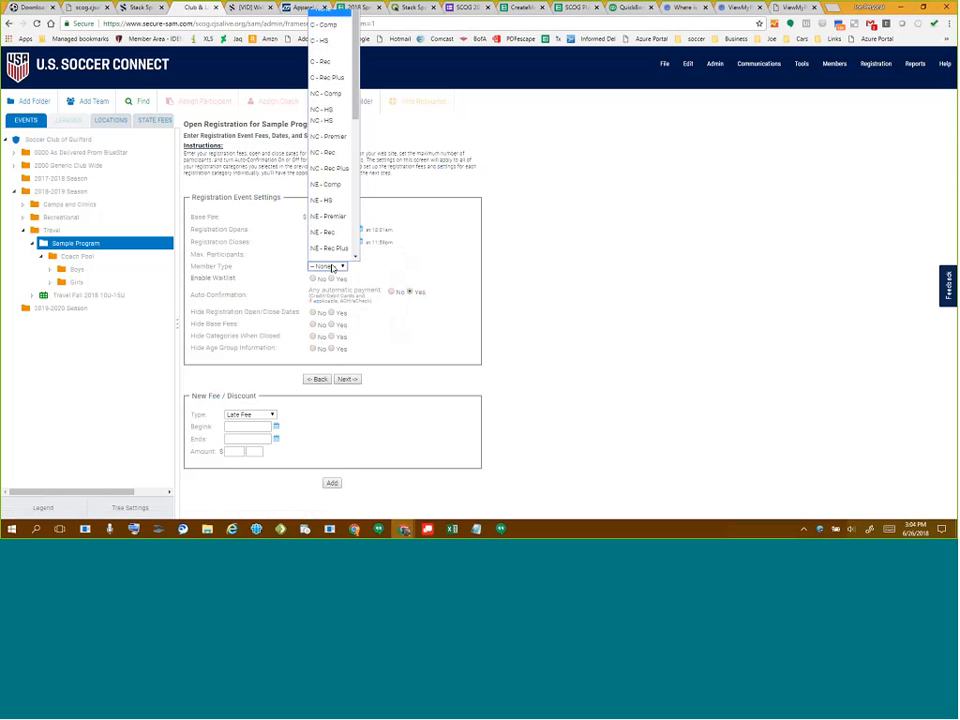
left_click_drag(358, 103, 369, 197)
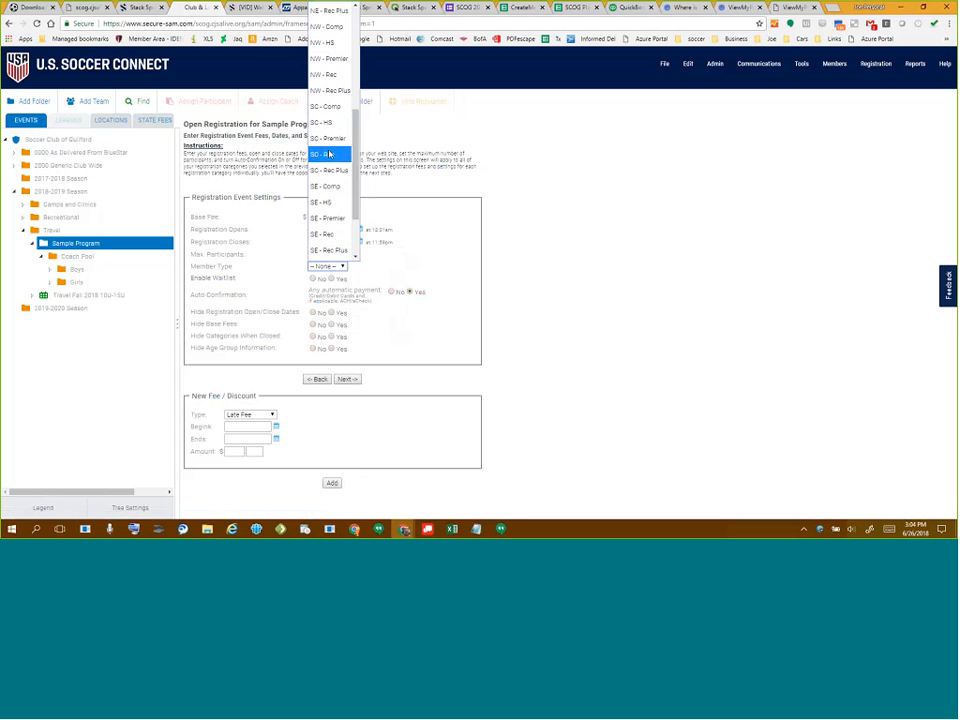
left_click(323, 187)
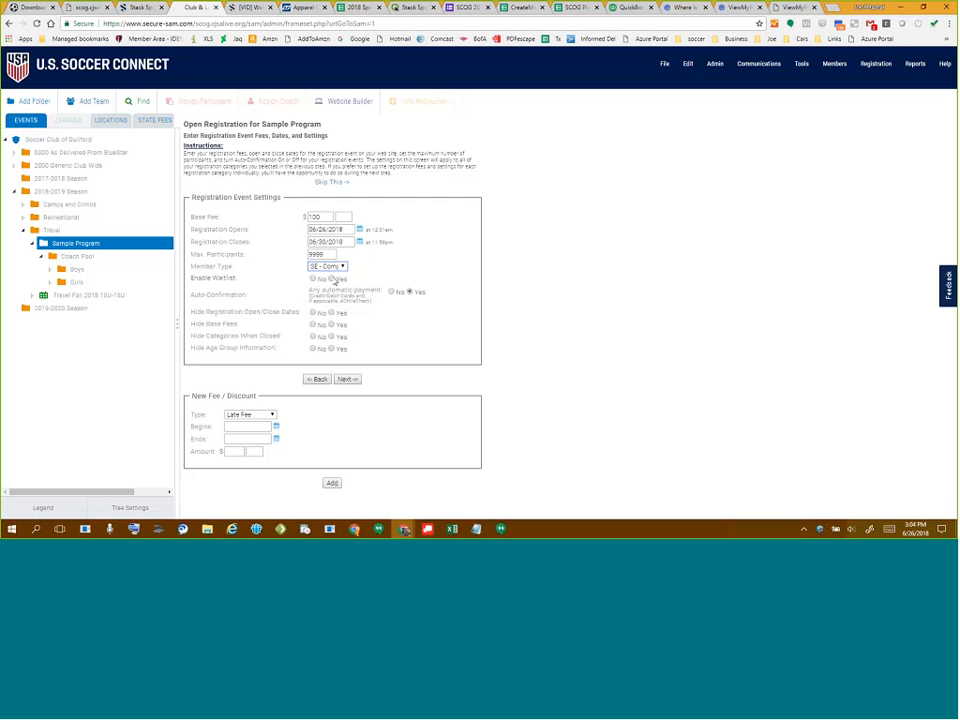
left_click(331, 279)
left_click(313, 313)
left_click(313, 324)
left_click(313, 337)
left_click(315, 349)
- Add a $10.00 Early Discount running 06/26/2018 to 06/27/2018
left_click(250, 414)
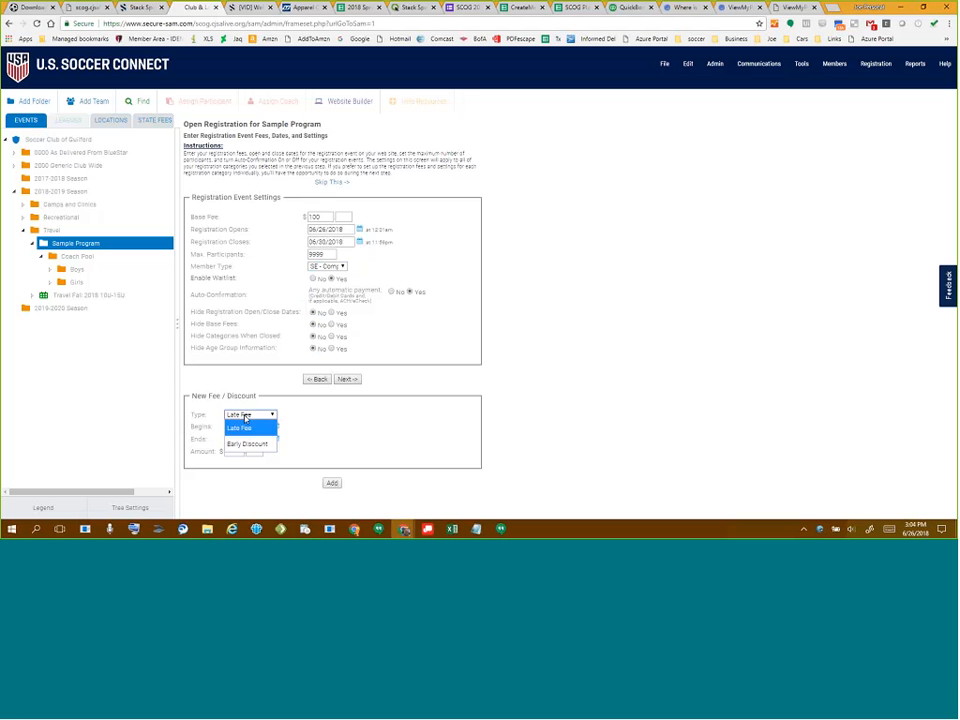
left_click(255, 443)
left_click(247, 427)
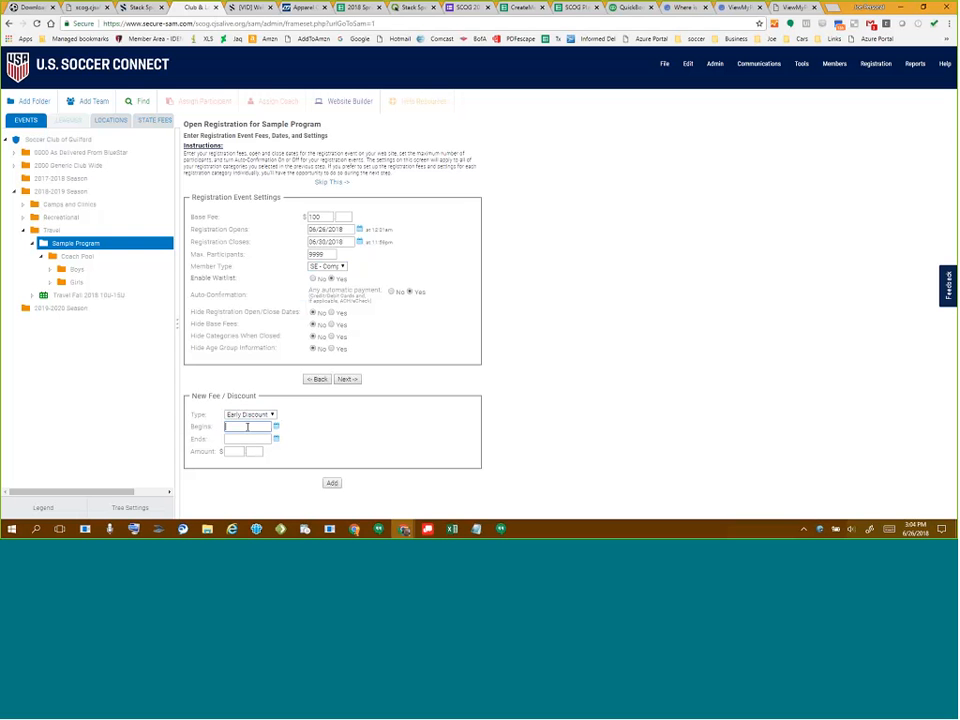
left_click(276, 427)
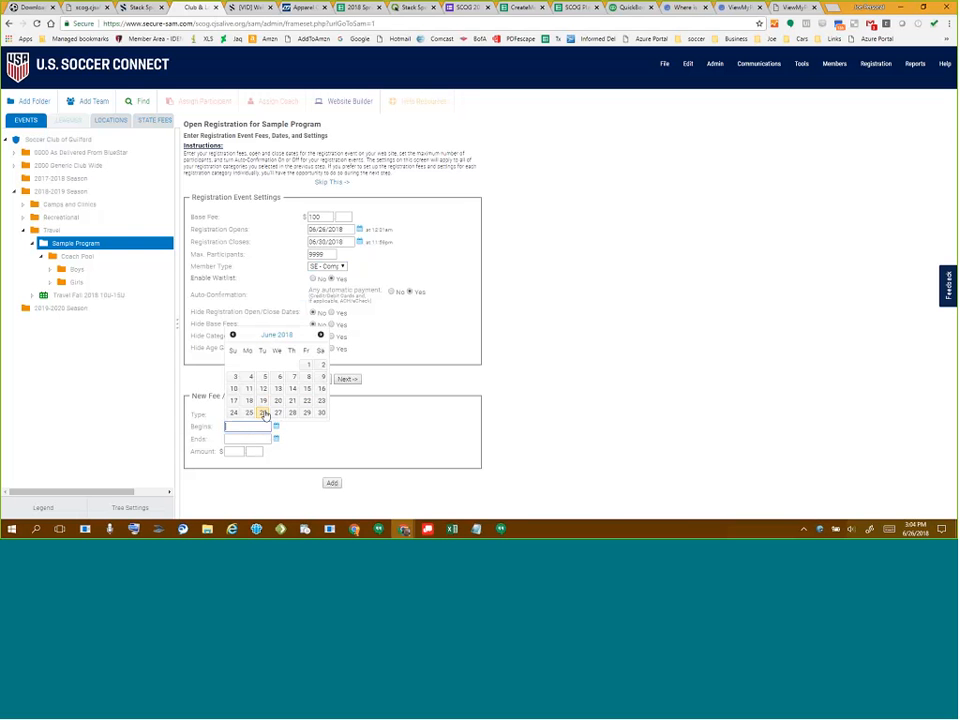
left_click(263, 413)
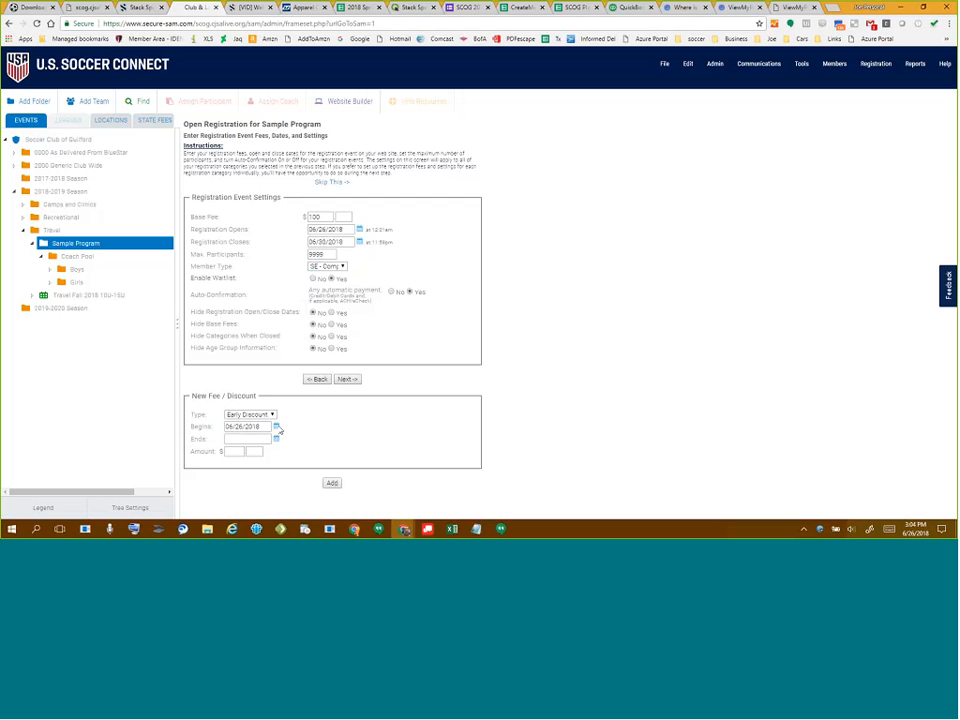
left_click(276, 439)
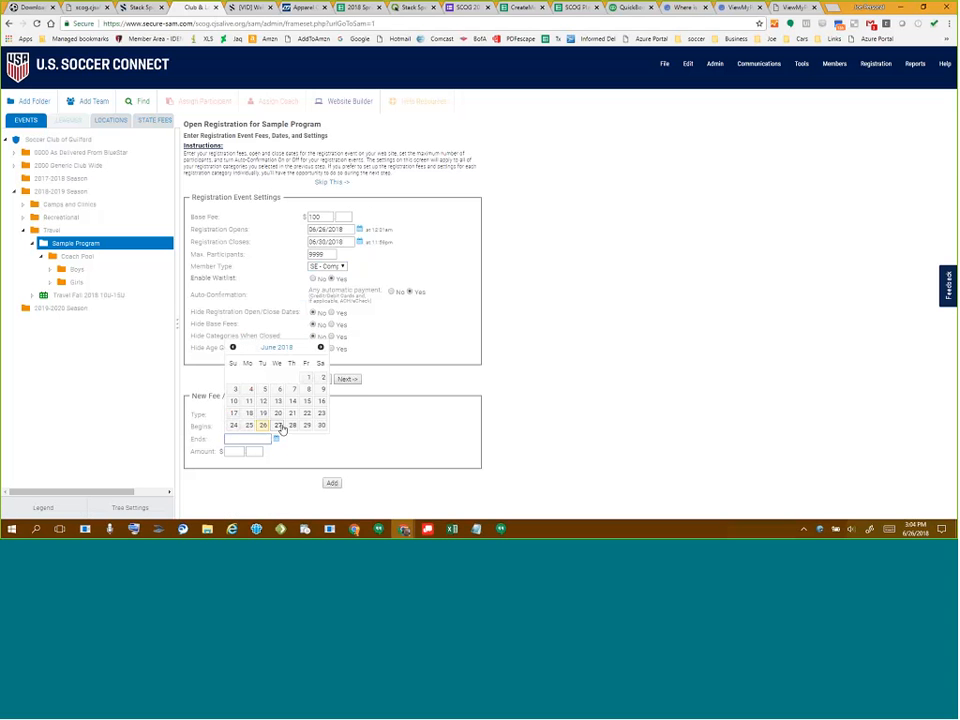
left_click(277, 428)
left_click(246, 452)
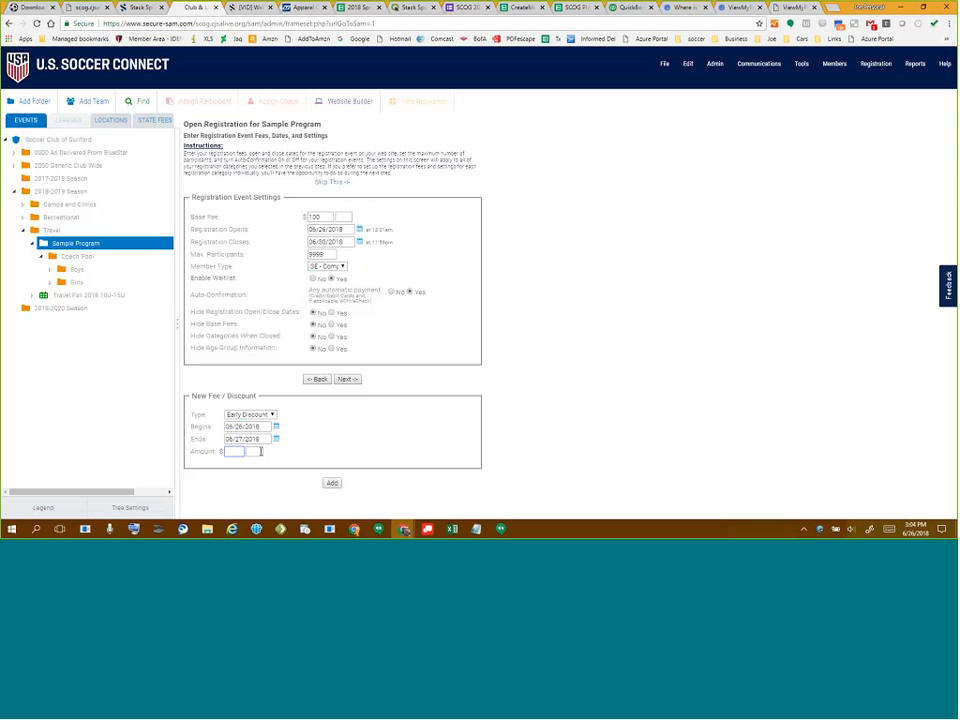
left_click(340, 486)
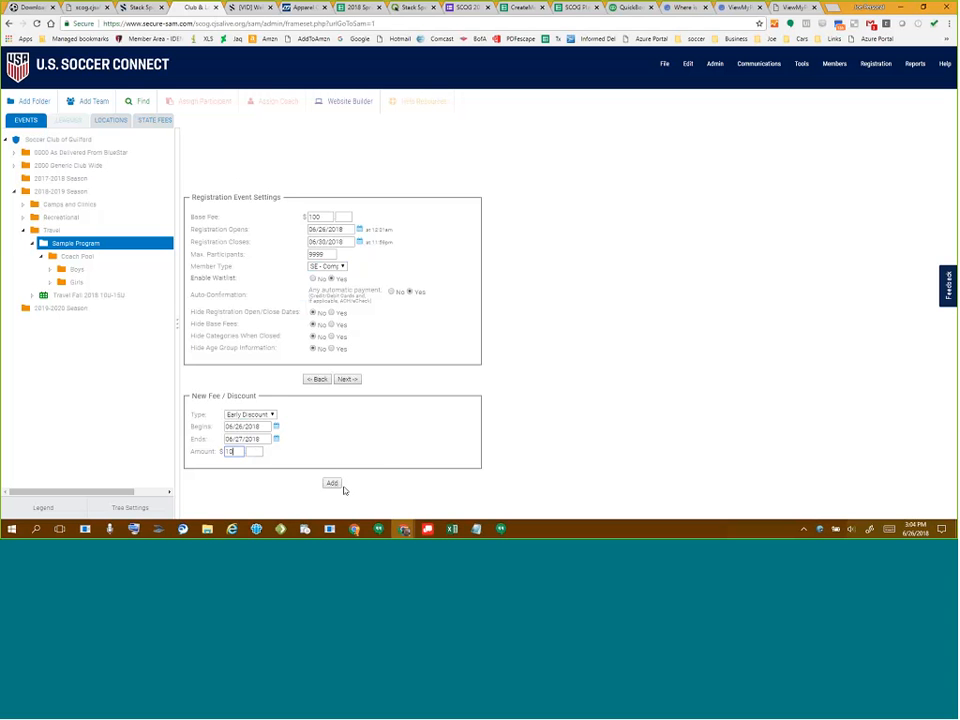
left_click_drag(204, 447, 378, 447)
- Add a $40 Late Fee starting 06/29/2018 and continue to category settings
scroll(439, 405, "down", 1)
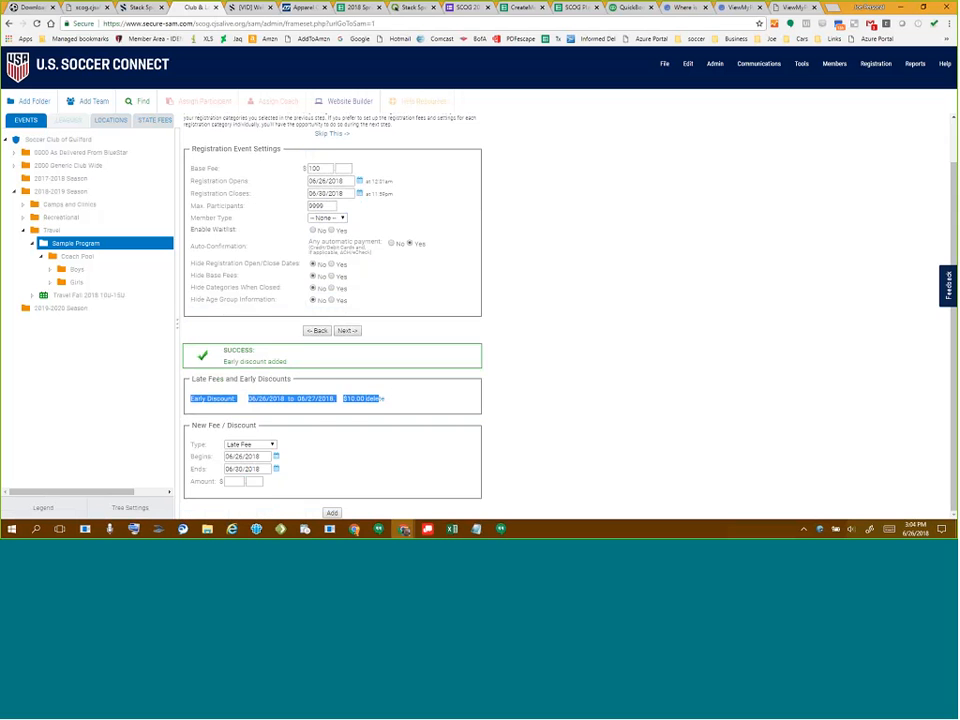
left_click(254, 447)
left_click(257, 457)
left_click(276, 456)
left_click(307, 444)
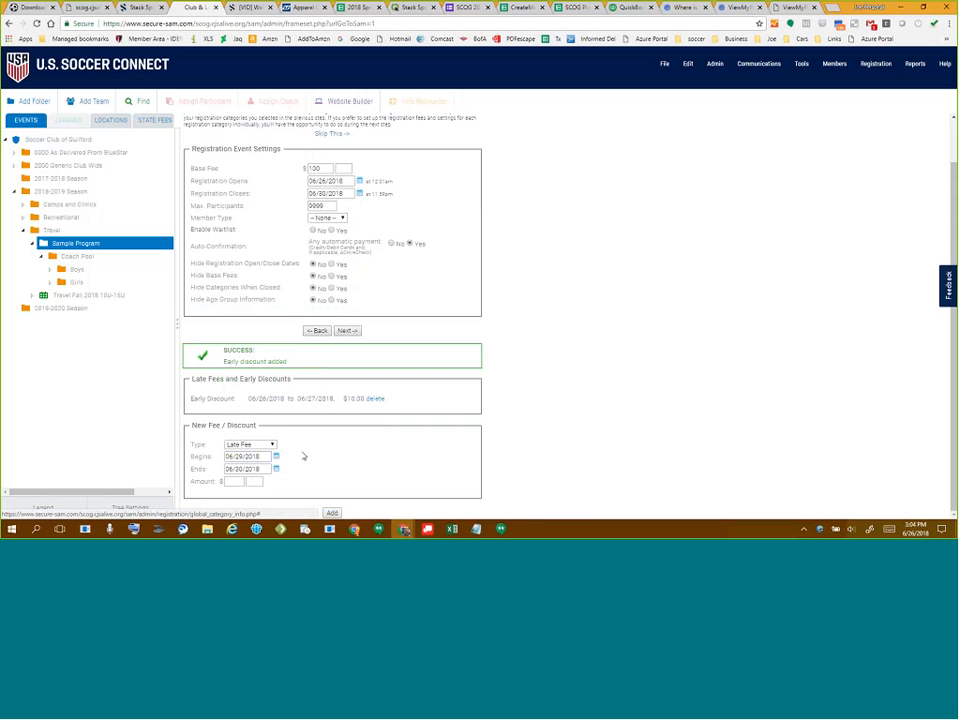
left_click(234, 481)
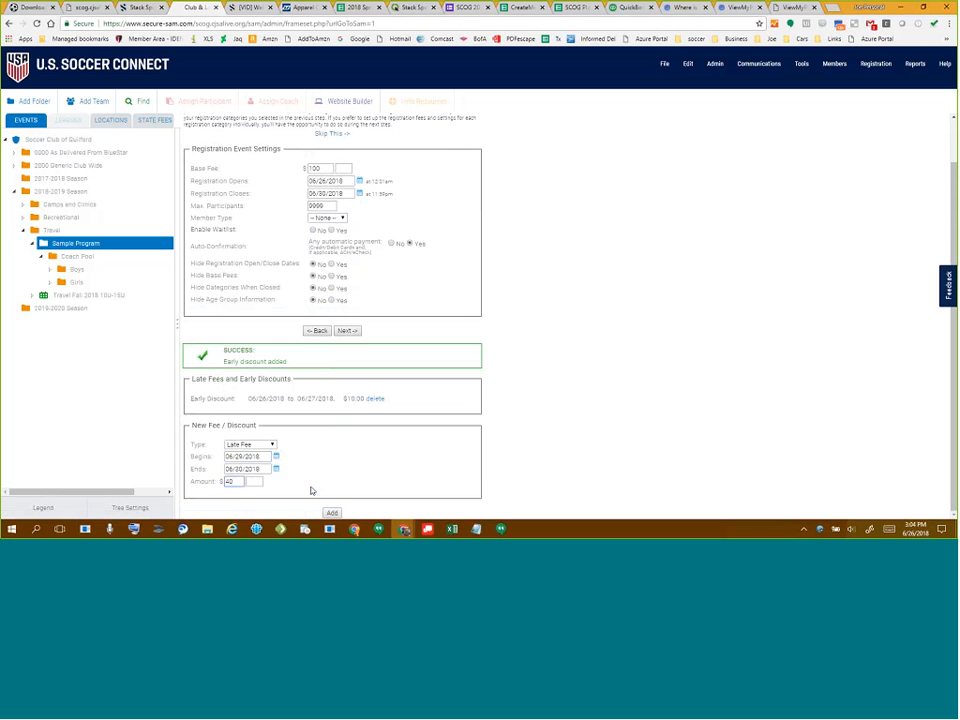
type("40")
key("Return")
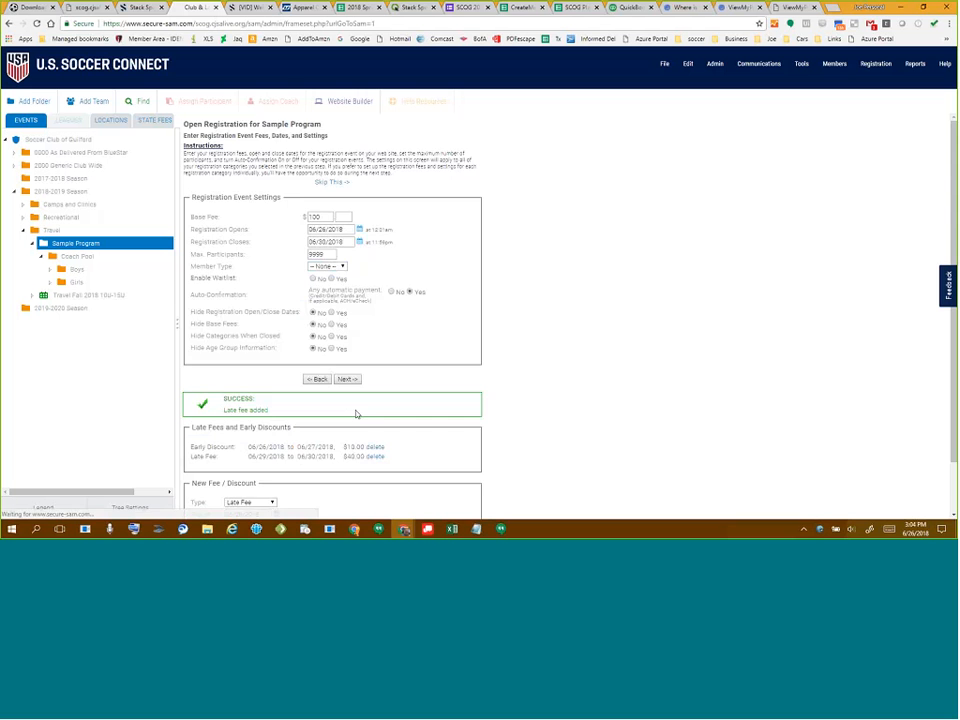
scroll(355, 413, "down", 1)
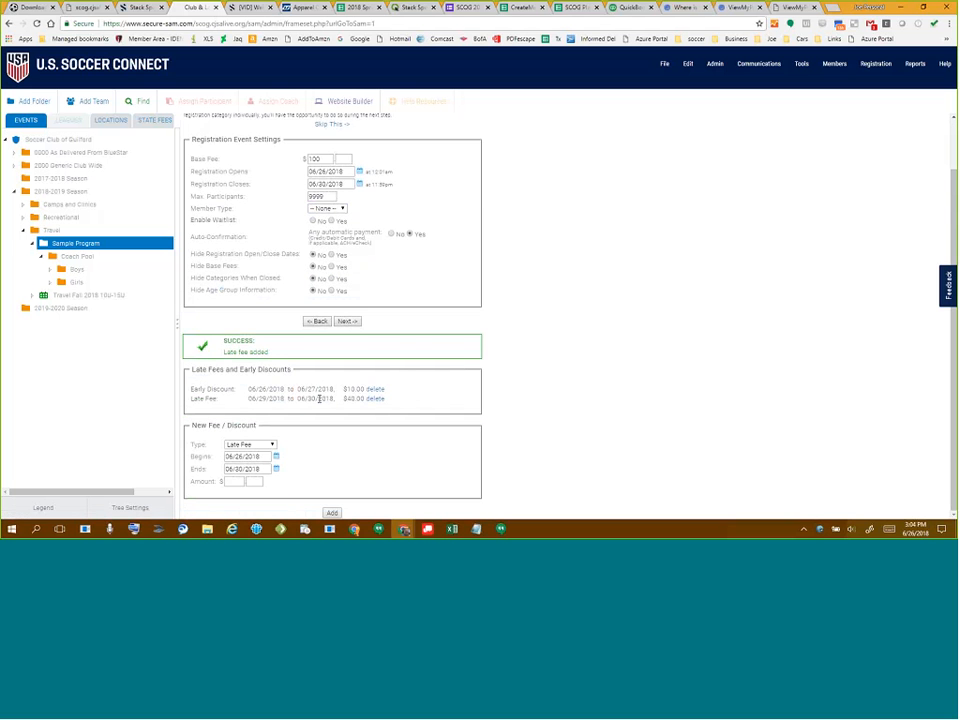
left_click(346, 321)
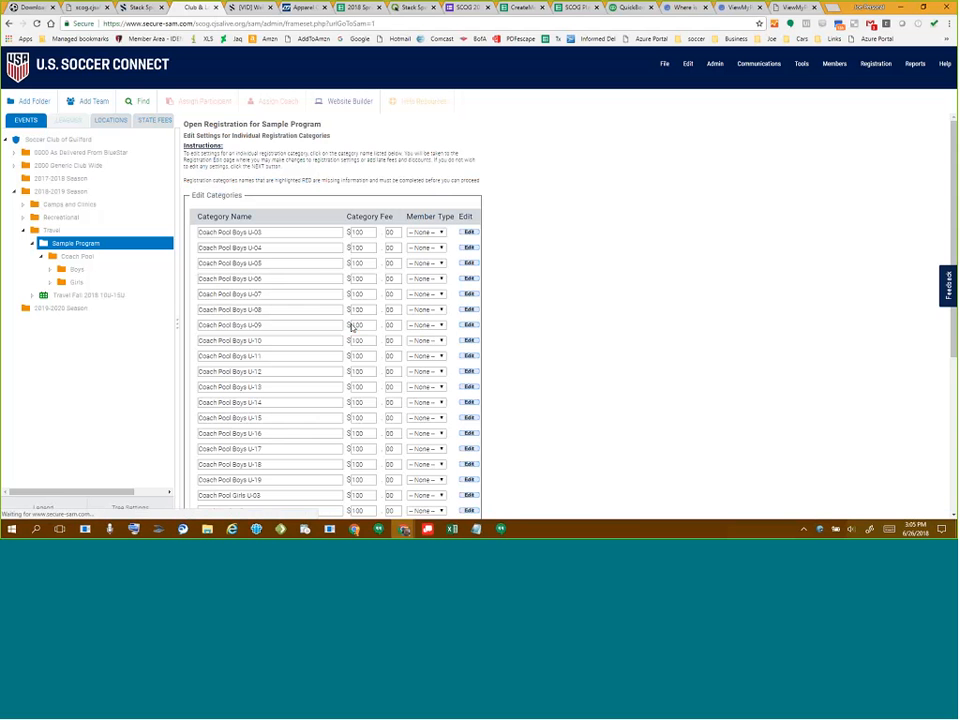
- Set the member type to SC - Rec for Boys U-03, U-04, U-05 and U-06
left_click(427, 233)
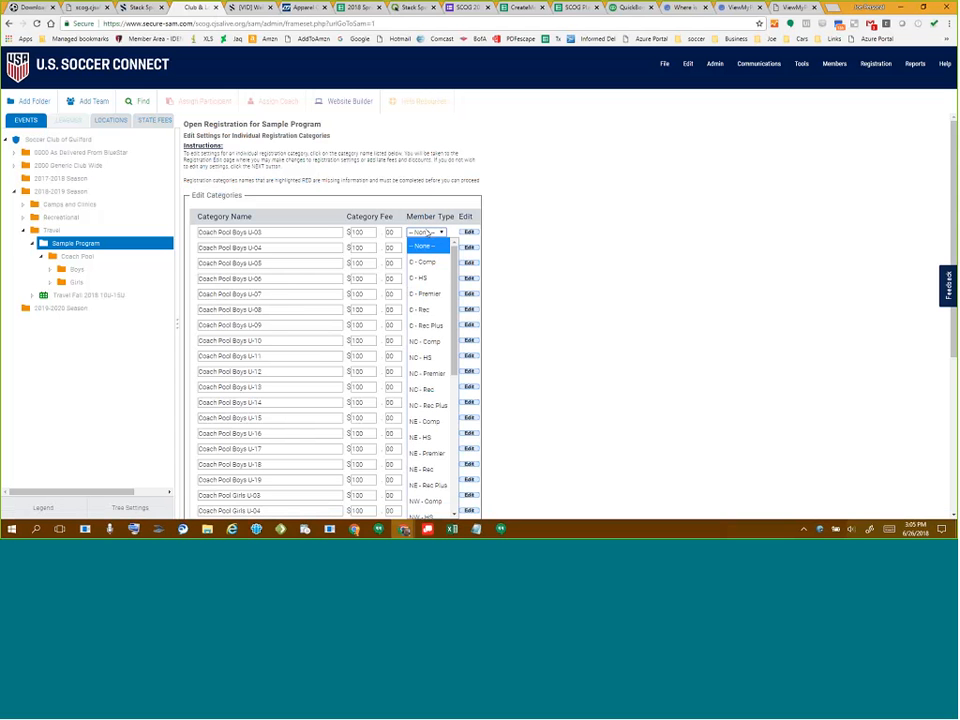
scroll(445, 330, "down", 4)
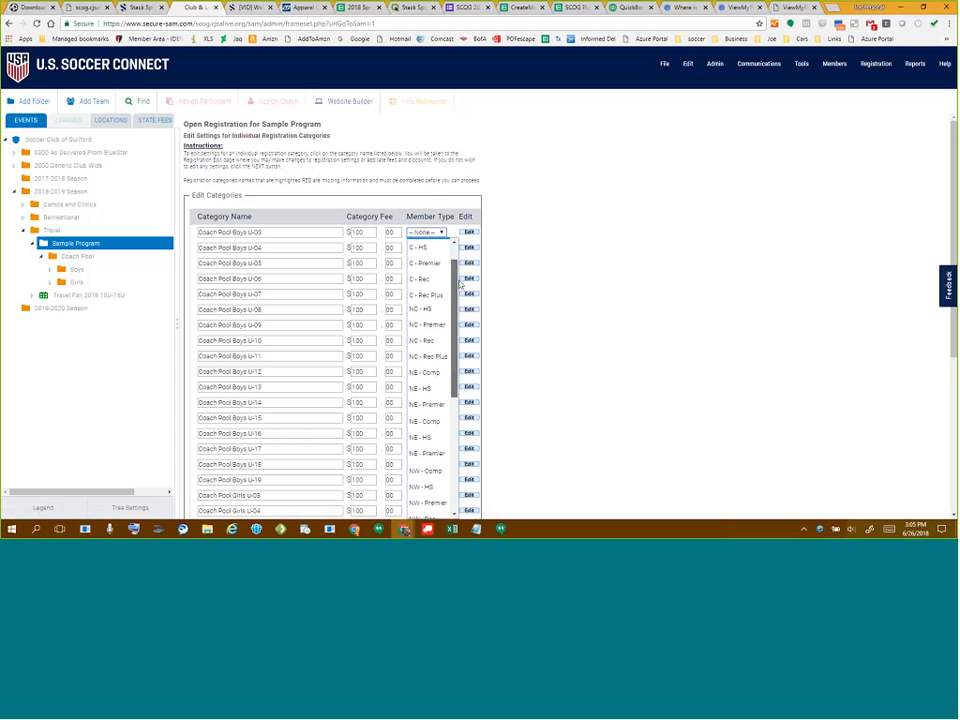
scroll(463, 338, "down", 3)
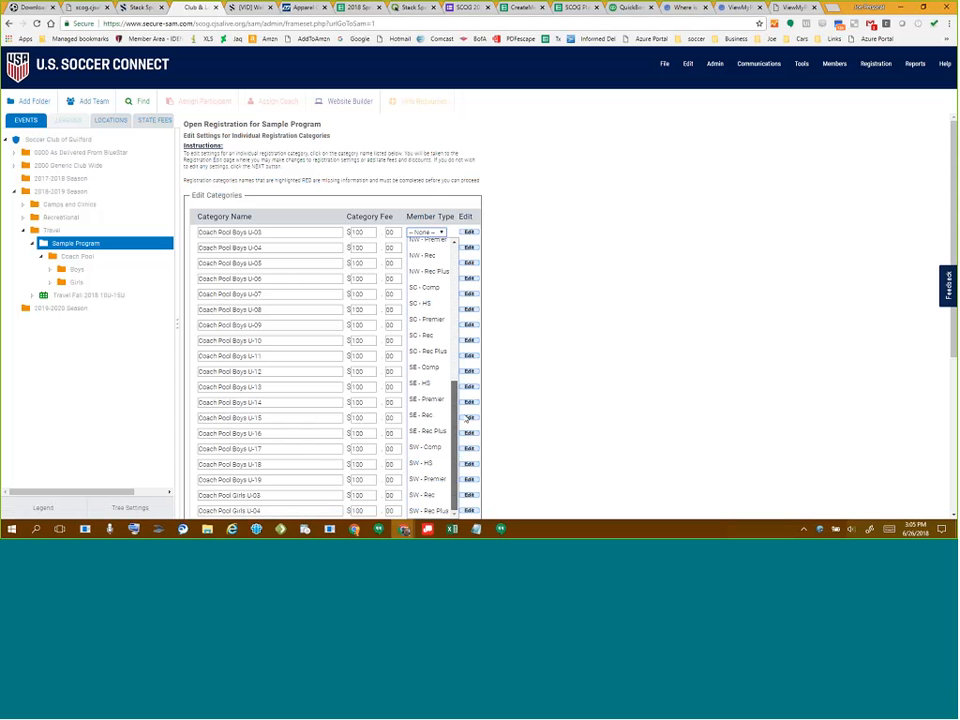
left_click(436, 336)
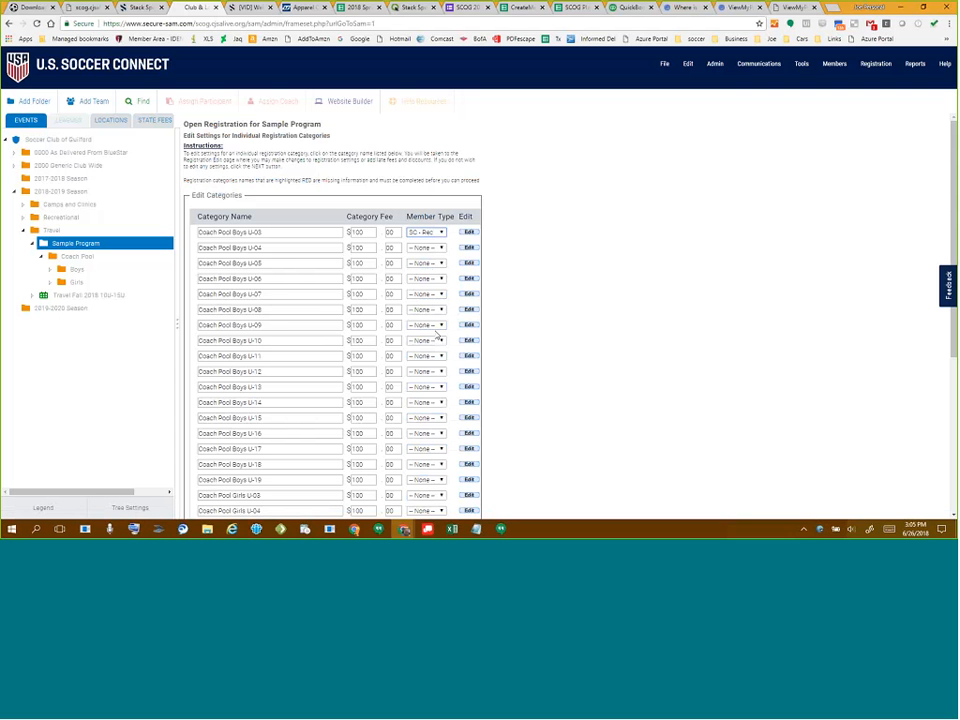
left_click(433, 249)
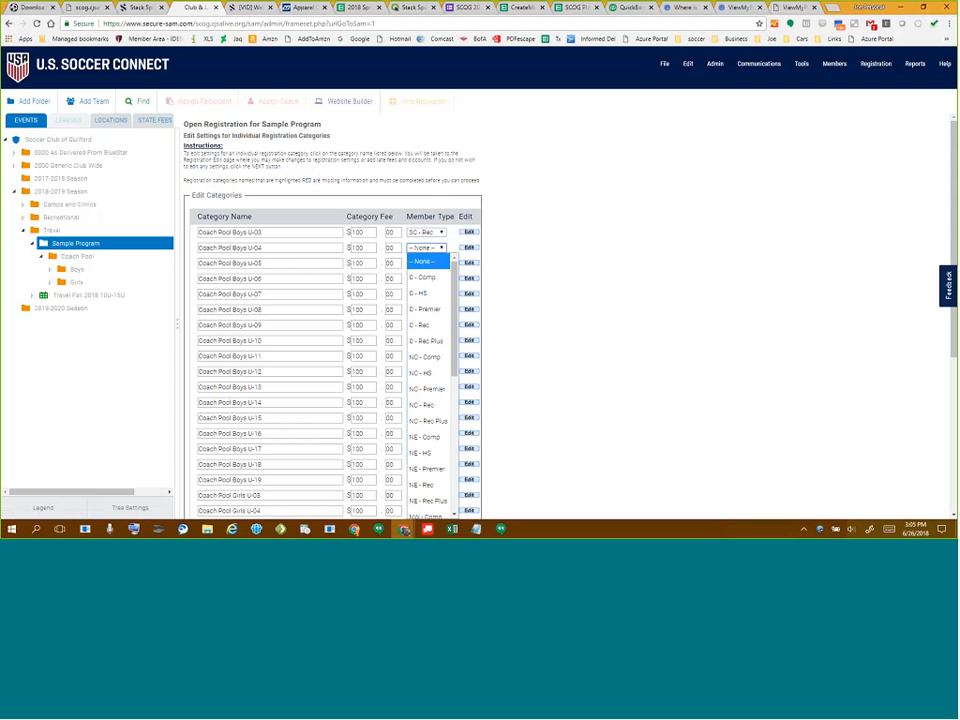
scroll(445, 387, "down", 3)
left_click(430, 336)
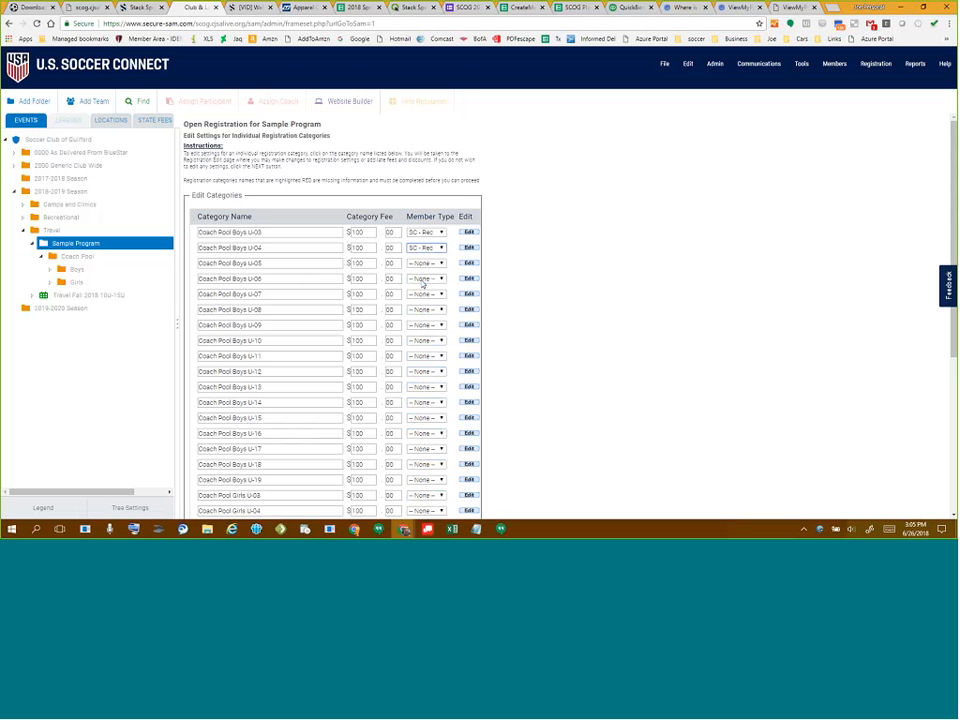
left_click(428, 263)
scroll(429, 248, "down", 3)
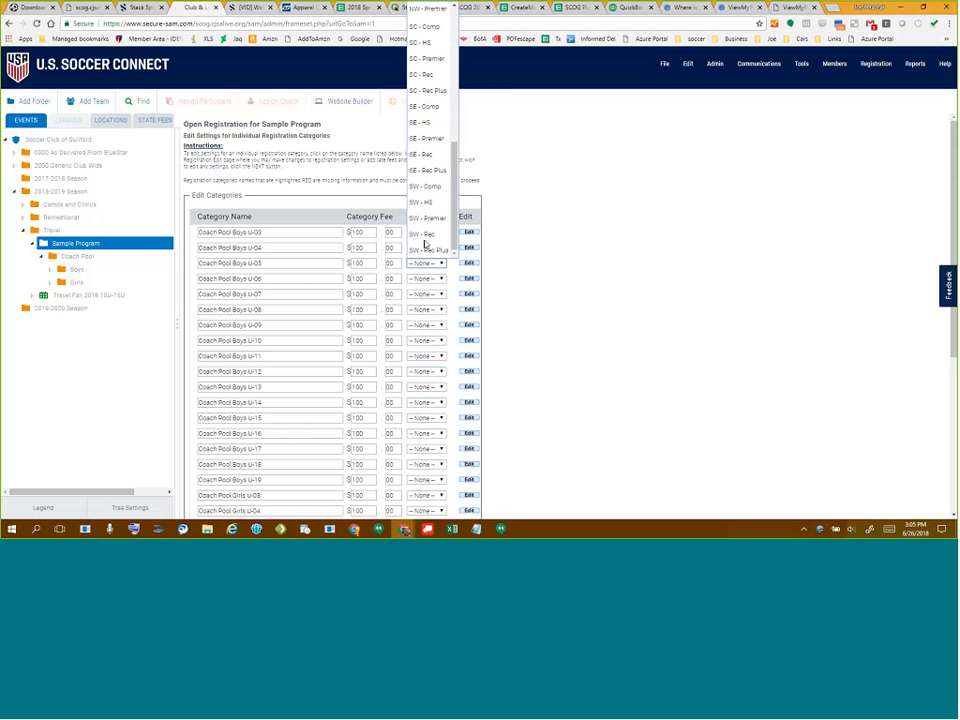
left_click(428, 76)
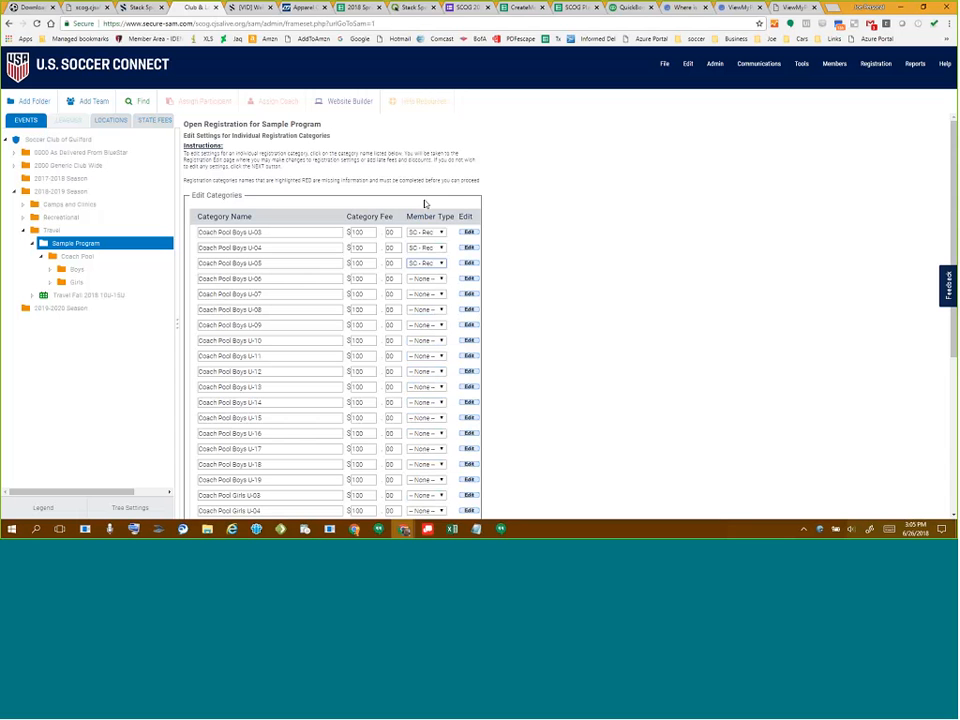
left_click(430, 279)
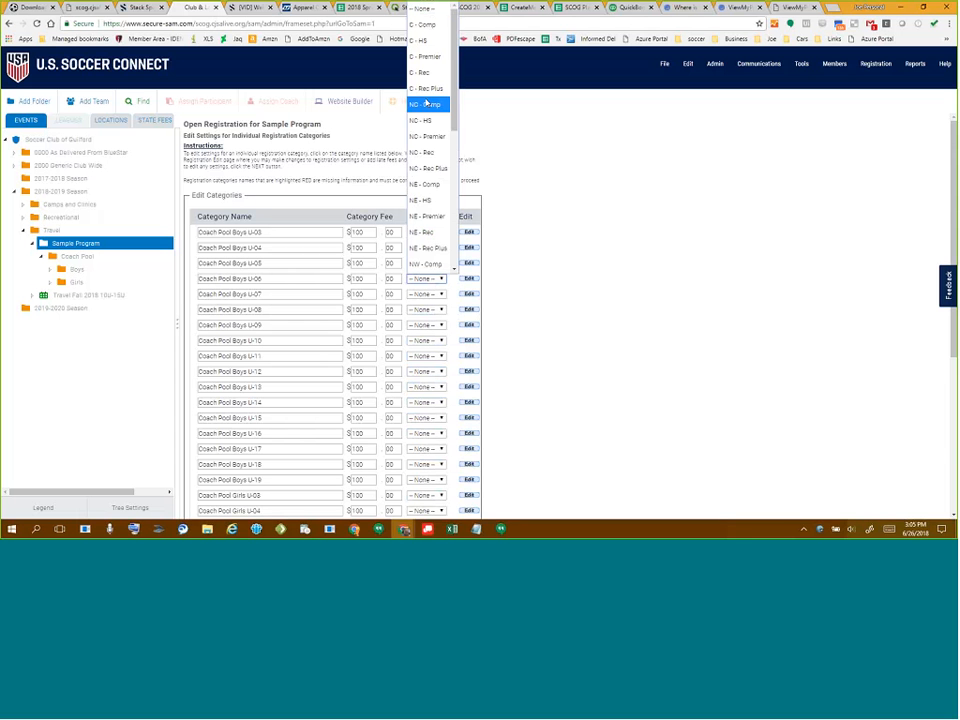
scroll(428, 110, "down", 6)
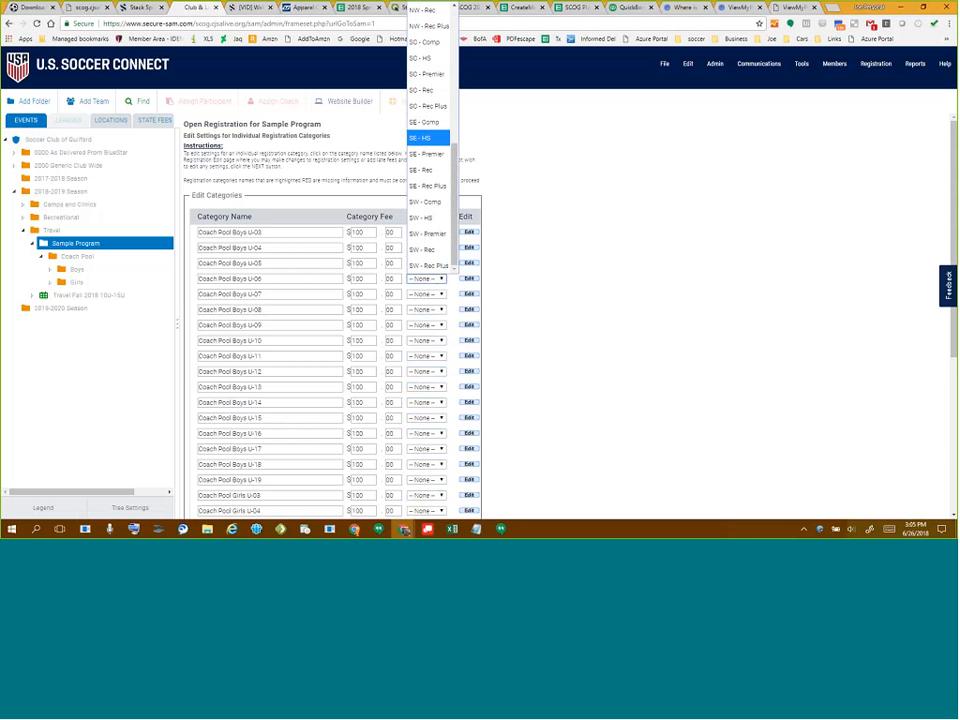
left_click(421, 90)
- Set the member type to SC - Rec for Boys U-07, U-08, U-09 and U-10
left_click(426, 294)
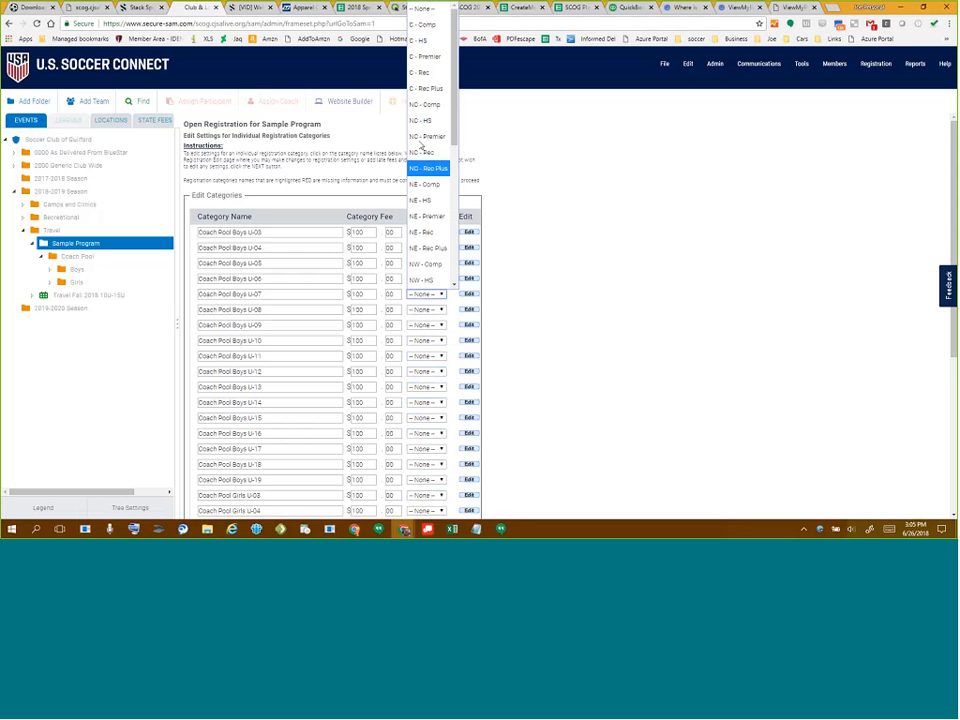
scroll(425, 150, "down", 6)
left_click(421, 105)
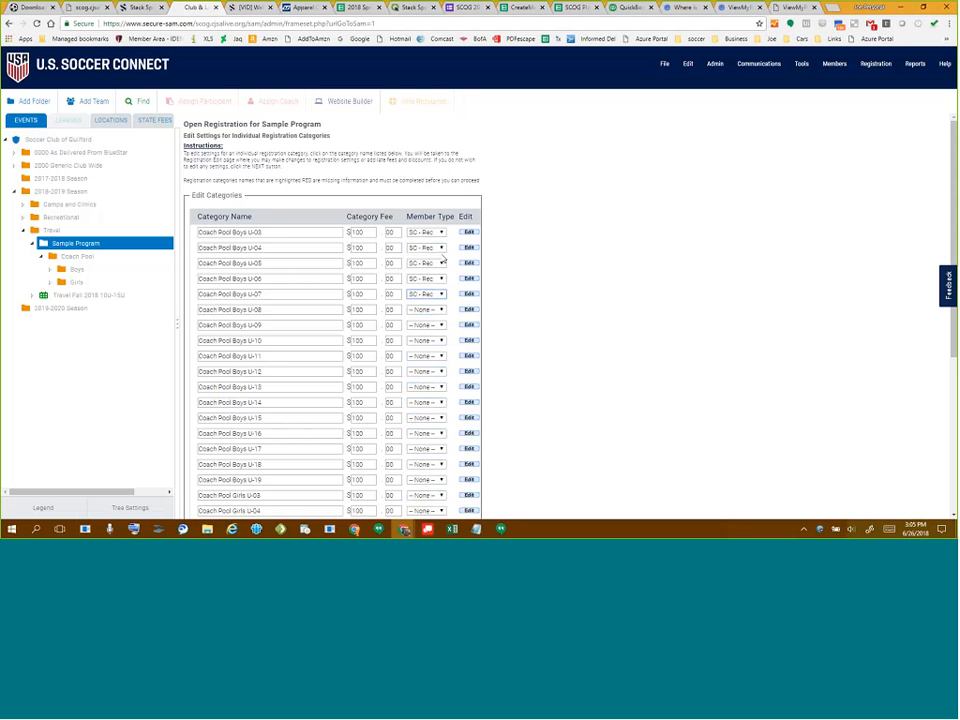
left_click(430, 312)
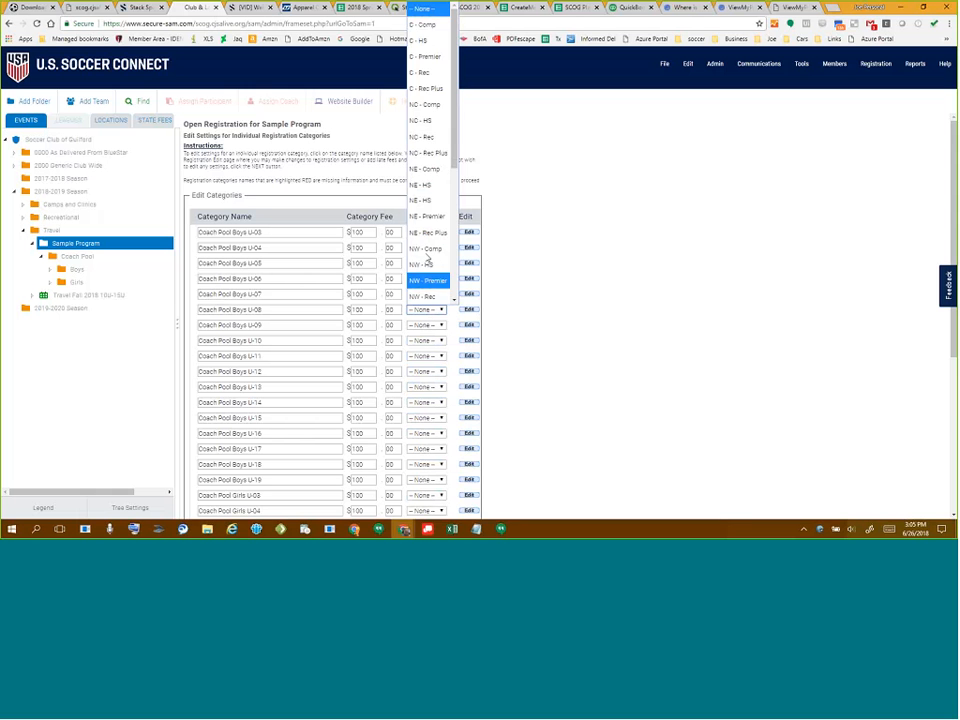
scroll(432, 190, "down", 5)
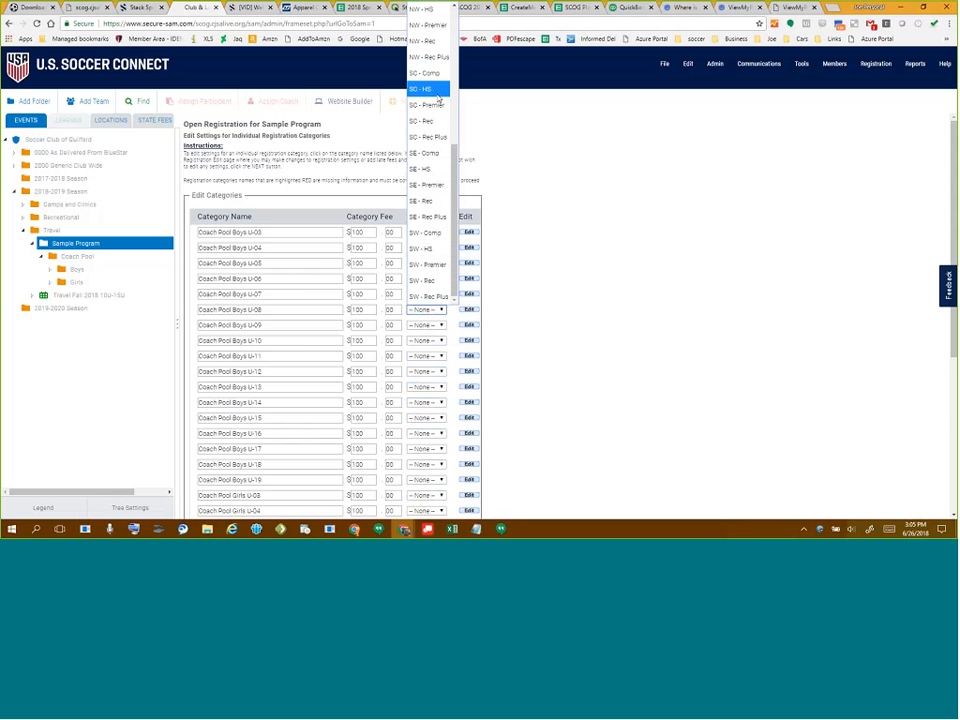
left_click(425, 121)
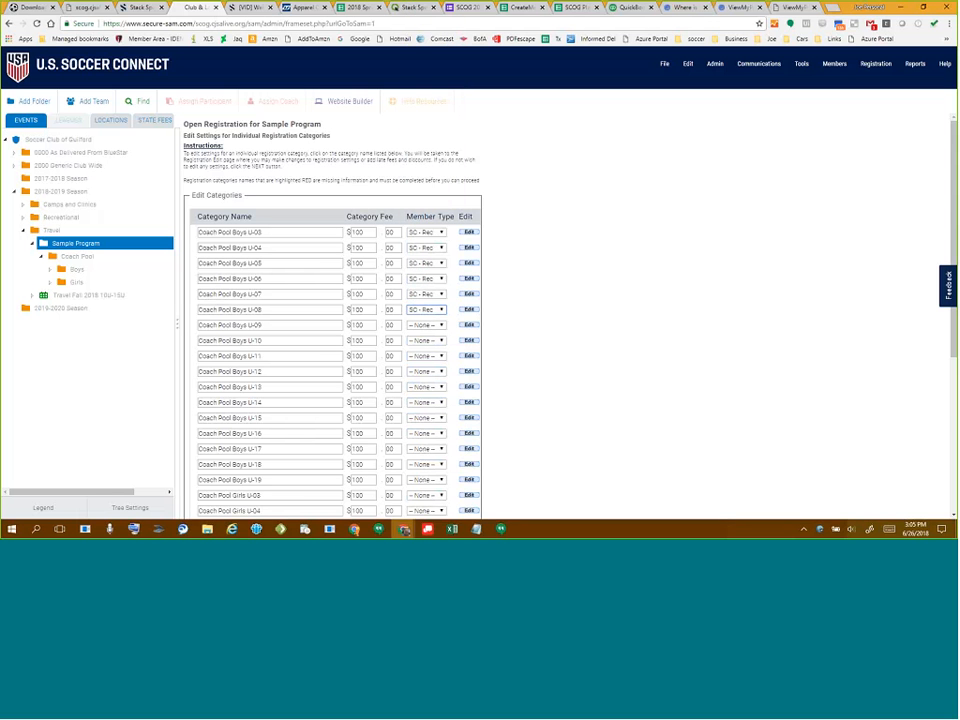
left_click(428, 325)
scroll(424, 145, "down", 5)
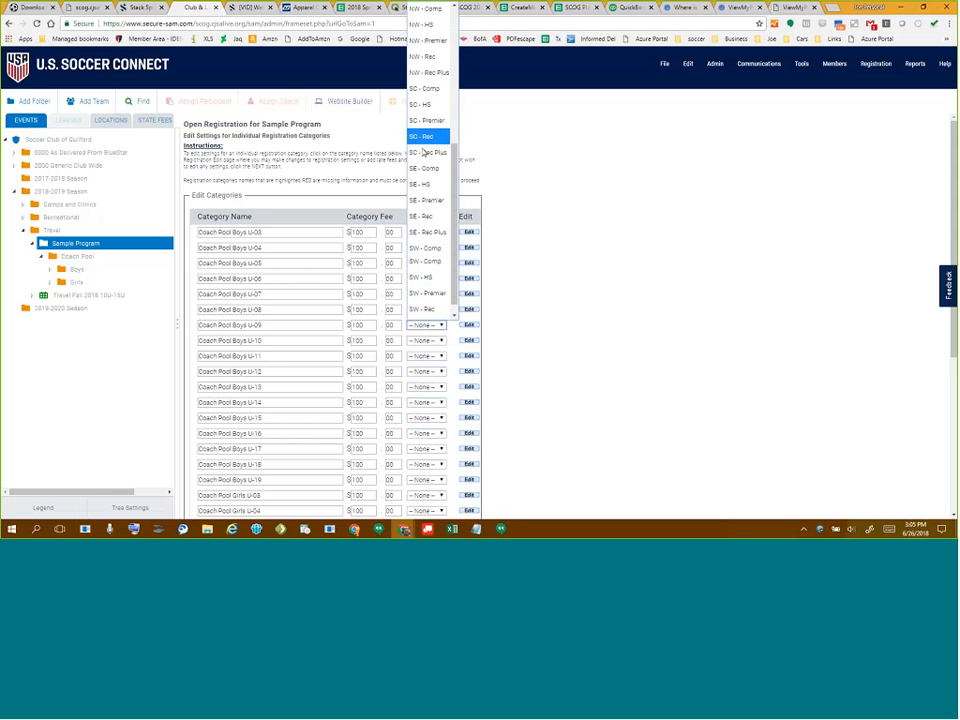
left_click(425, 128)
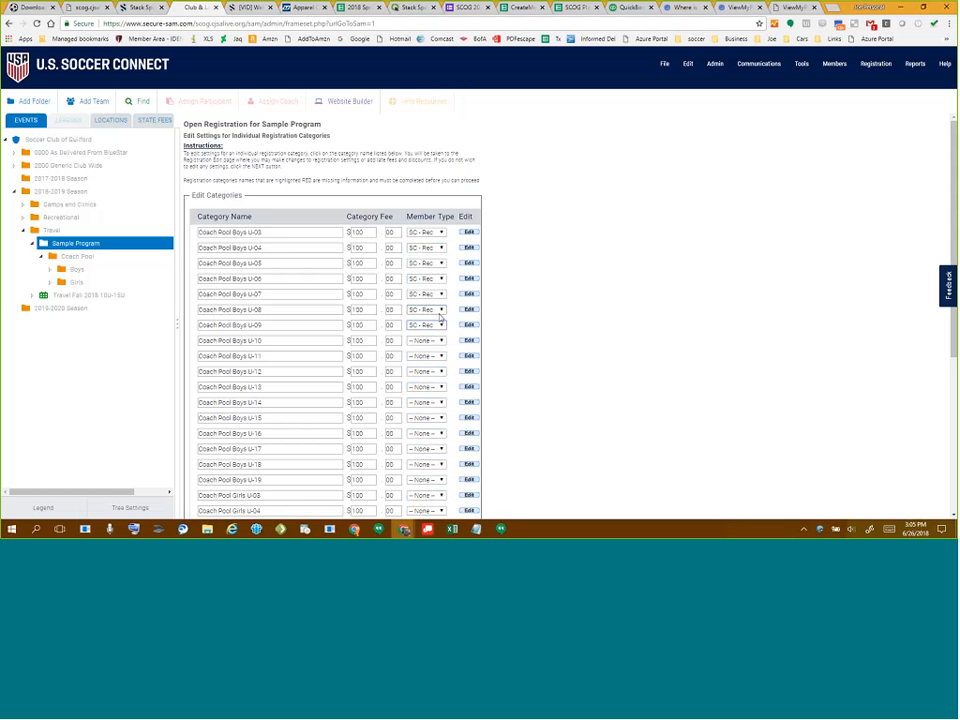
left_click(426, 341)
scroll(431, 332, "down", 5)
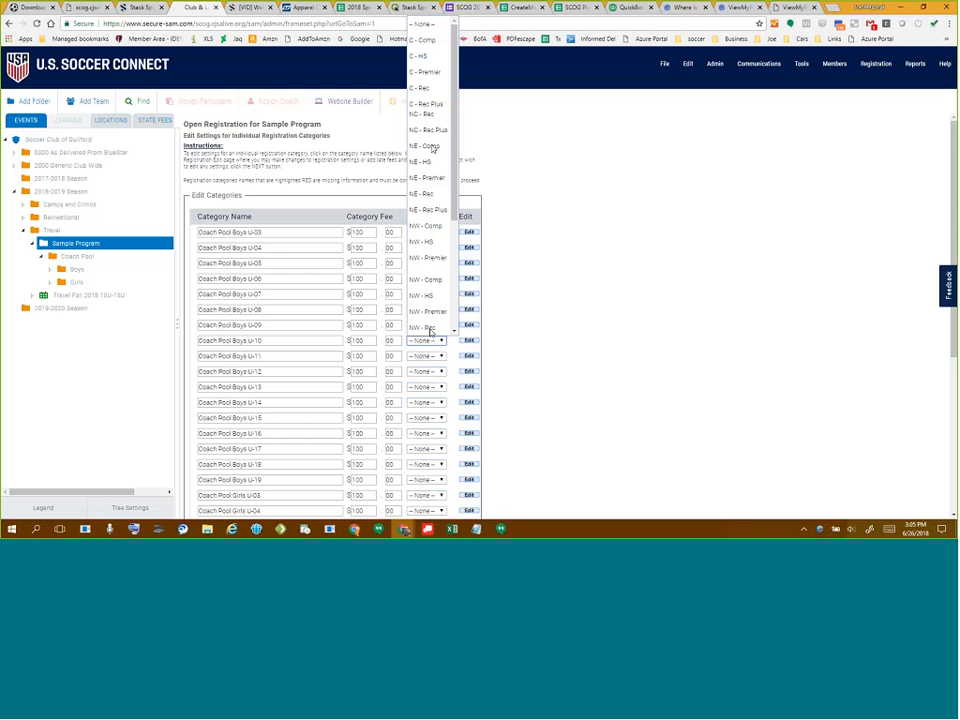
left_click(430, 142)
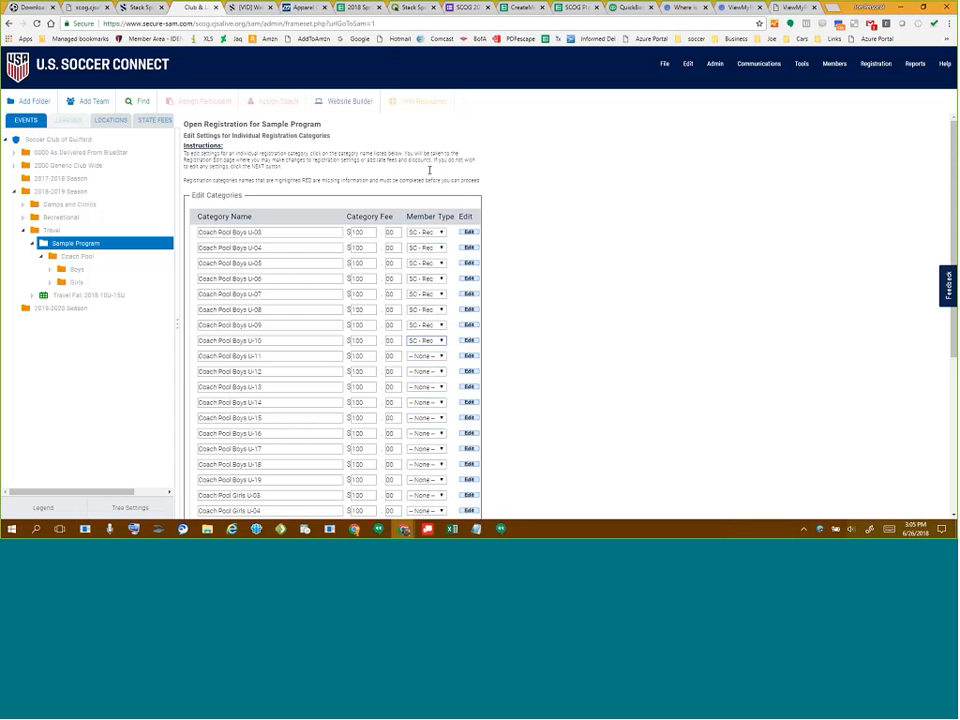
left_click(431, 345)
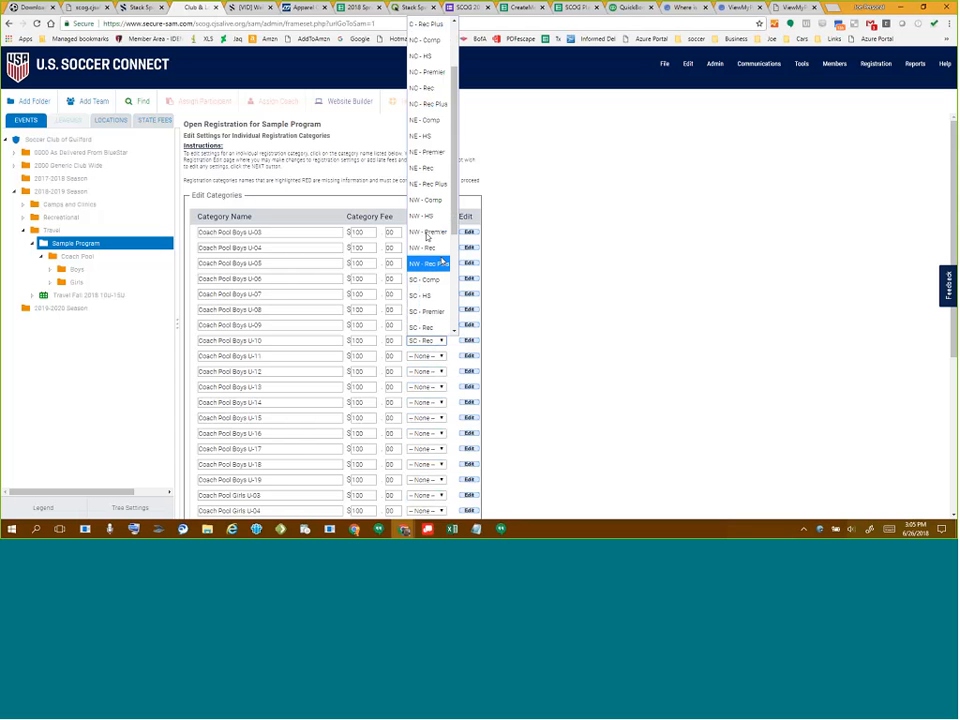
scroll(428, 225, "down", 5)
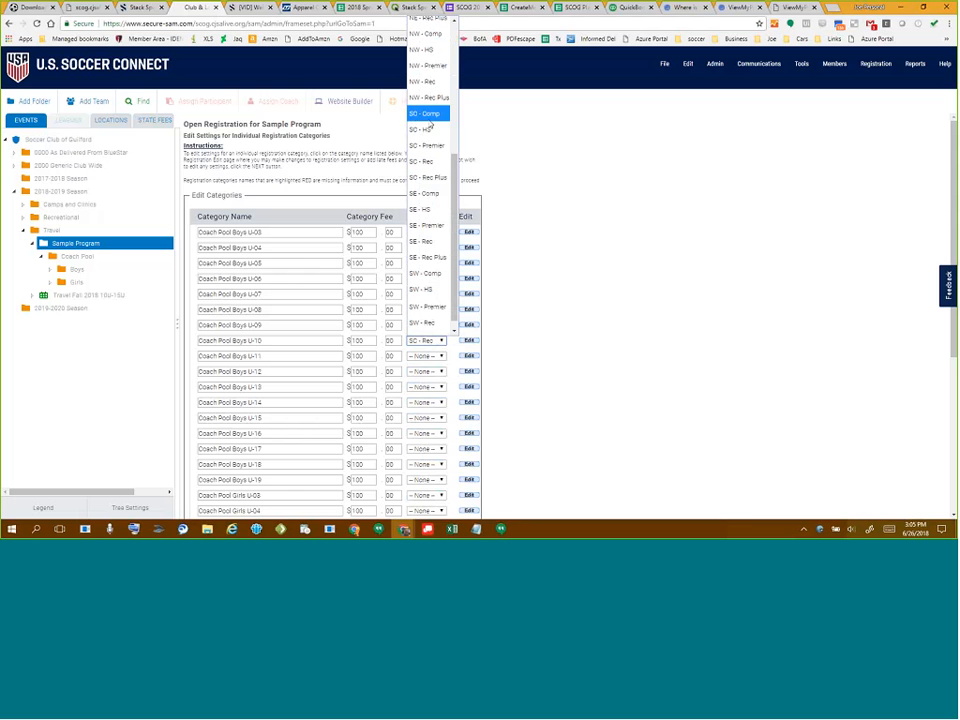
- Change Boys U-10's member type and set Boys U-11 through U-13 to SC - Comp, correcting U-12 from SE - Comp
left_click(426, 177)
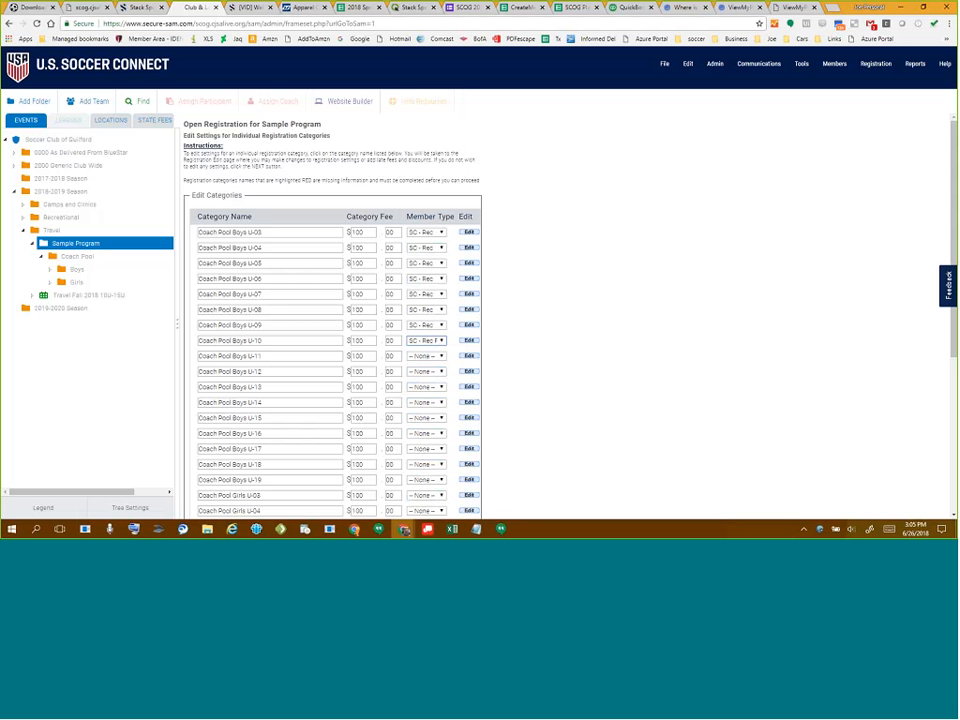
left_click(431, 358)
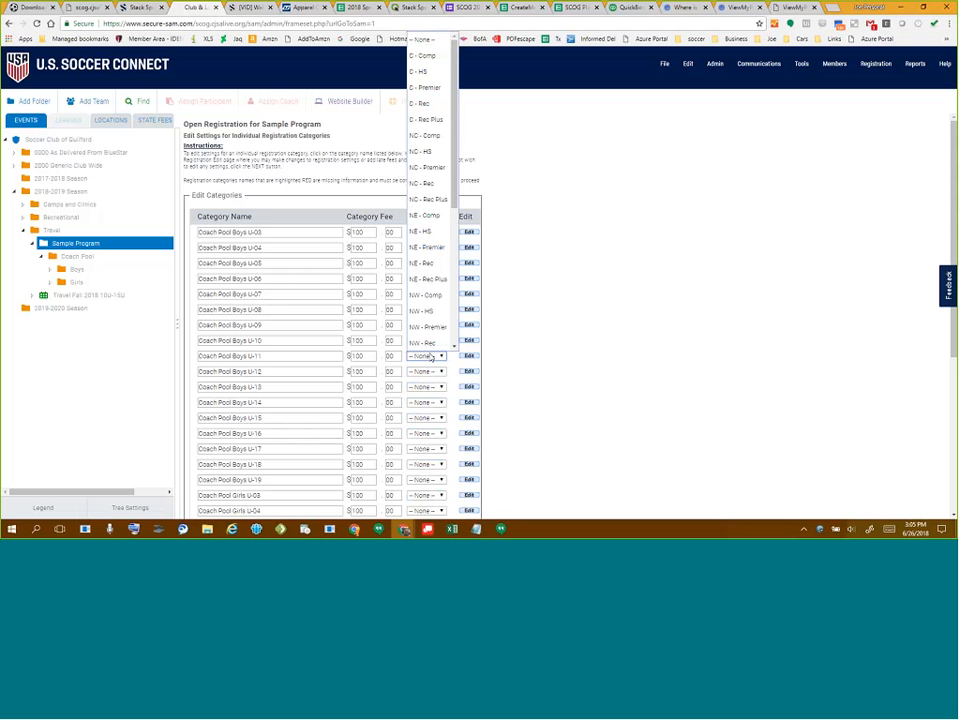
scroll(430, 230, "down", 5)
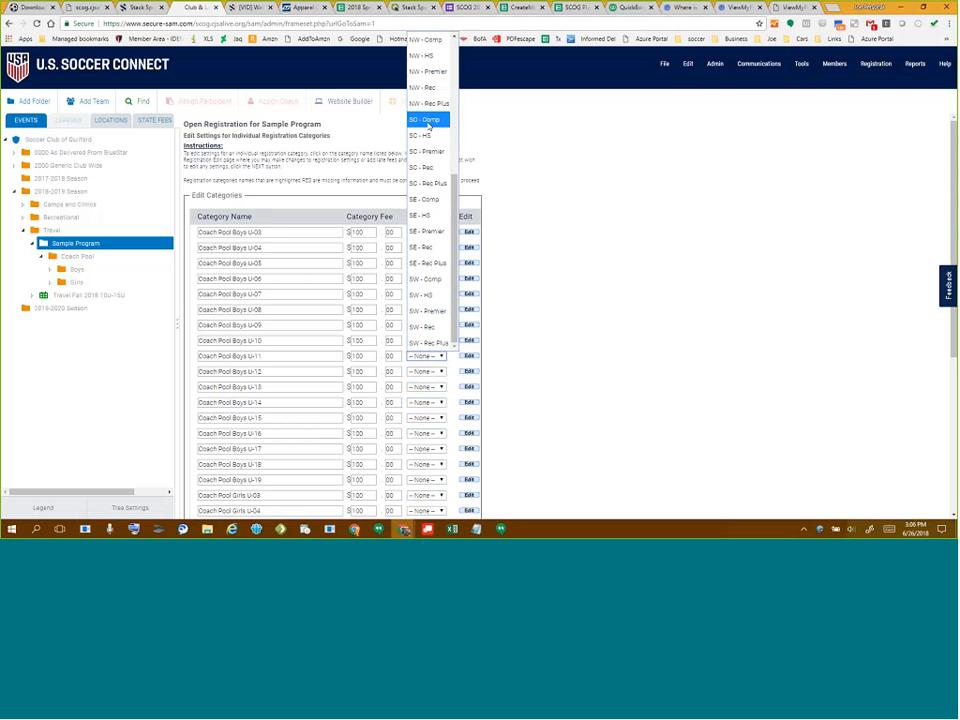
left_click(428, 123)
left_click(422, 372)
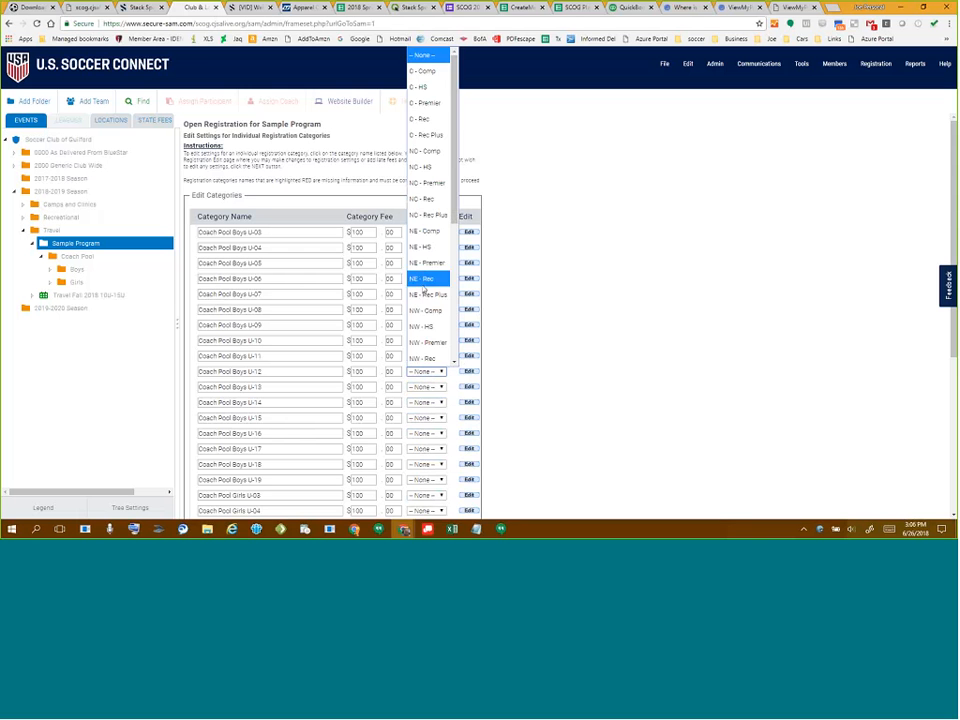
left_click(425, 215)
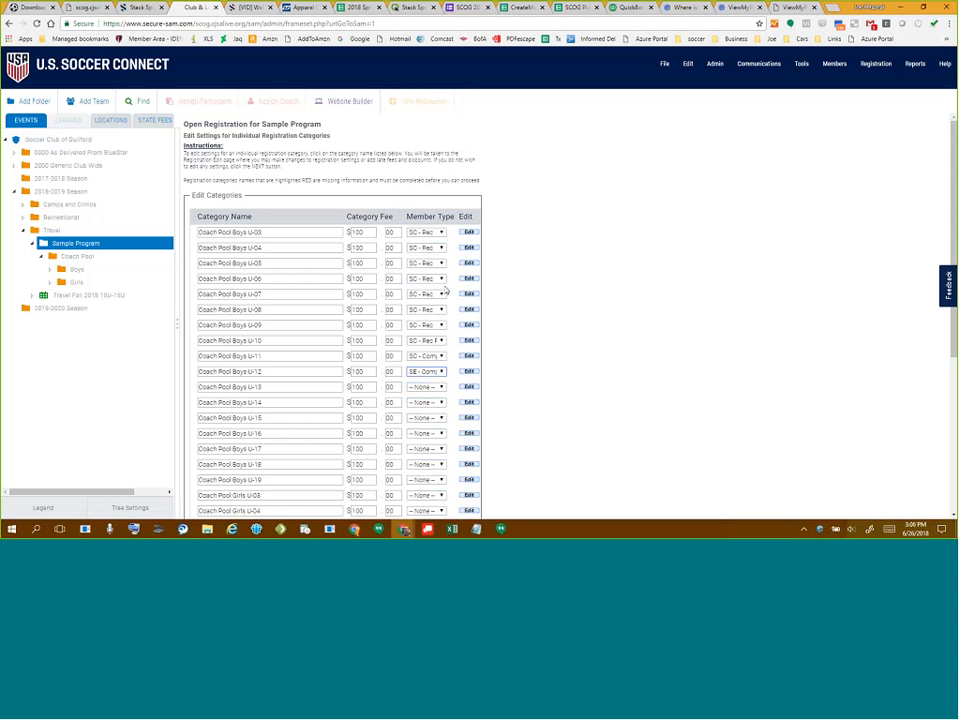
left_click(428, 373)
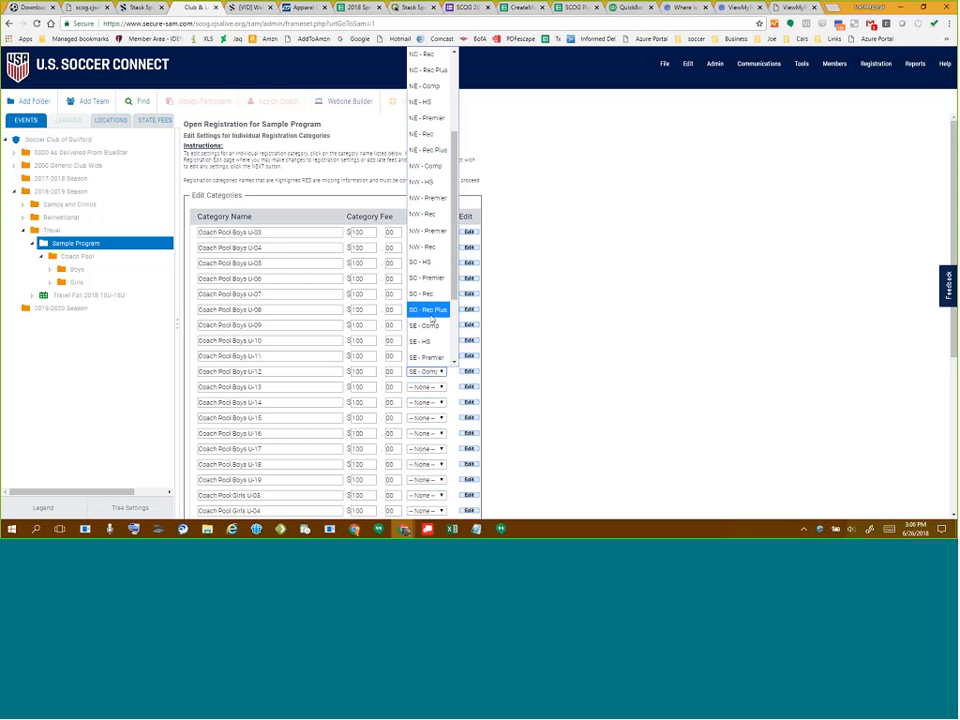
left_click(428, 251)
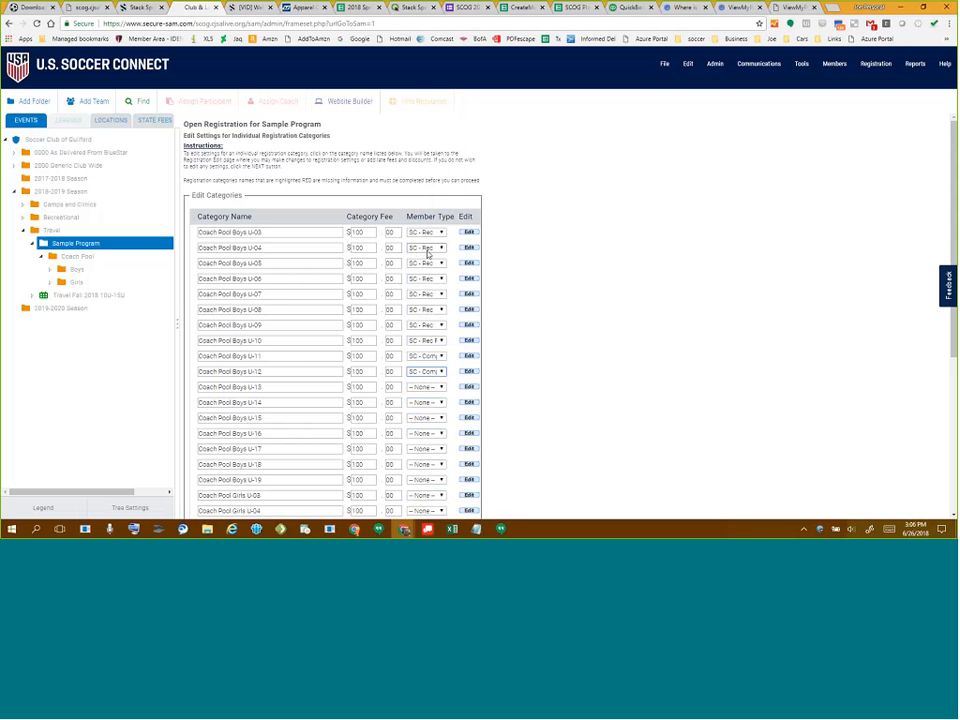
left_click(430, 391)
scroll(435, 261, "down", 3)
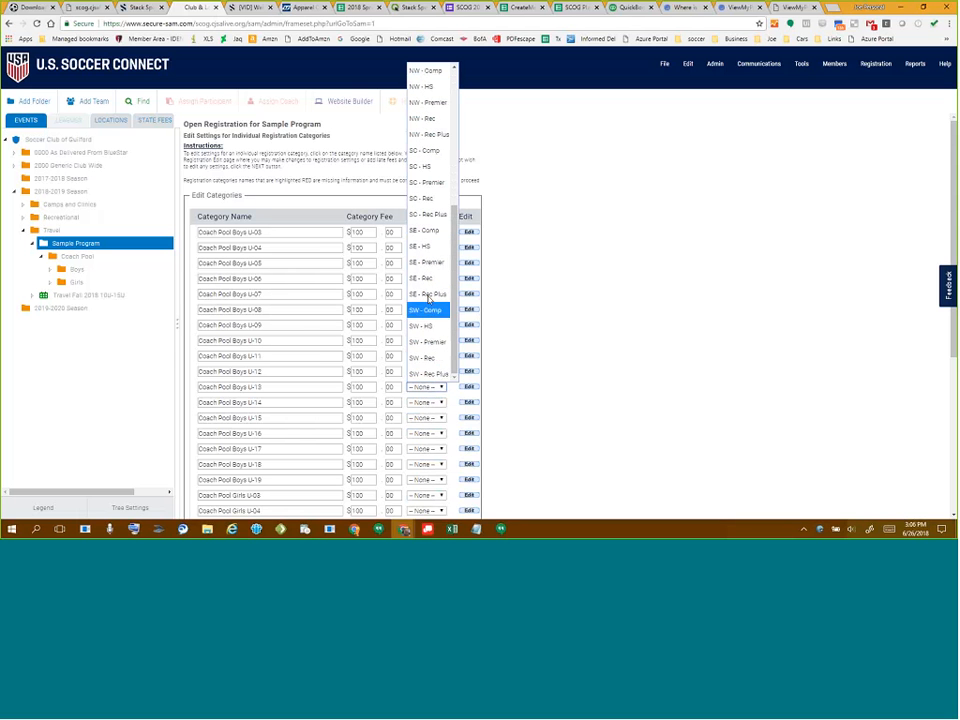
left_click(423, 186)
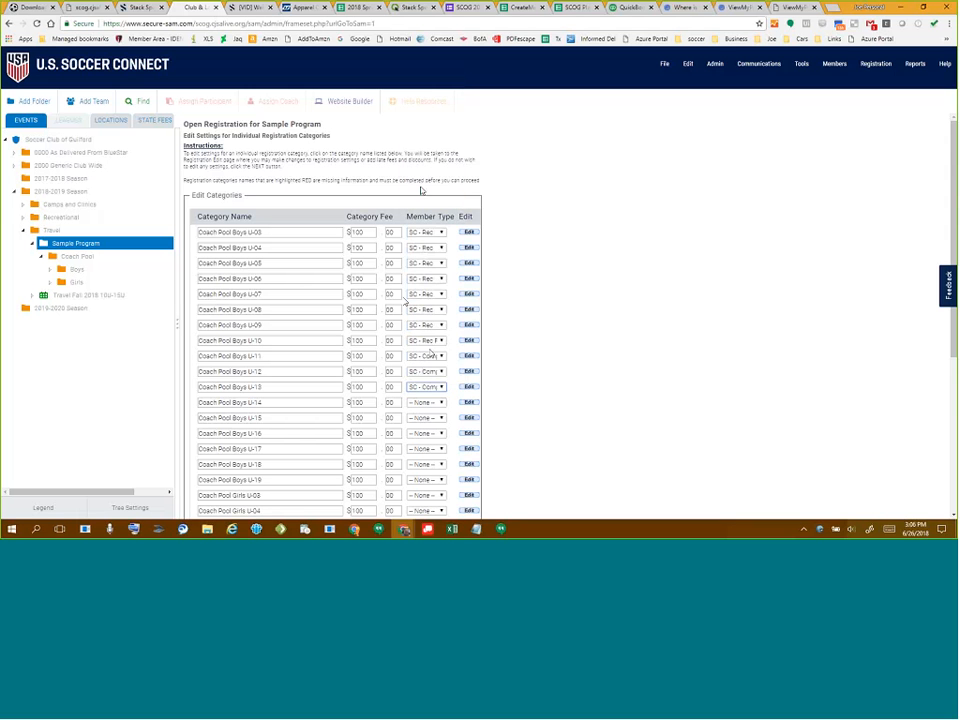
- Set Boys U-14 through U-19 to SC - Comp and move Girls U-03 toward SC - Rec
left_click(424, 402)
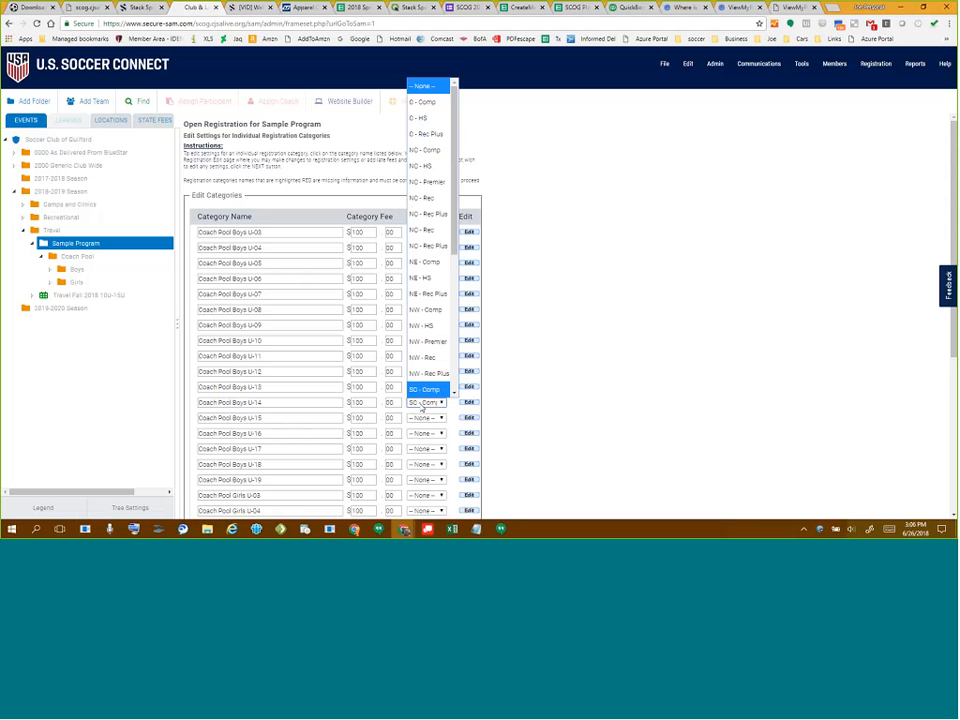
left_click(422, 405)
left_click(420, 420)
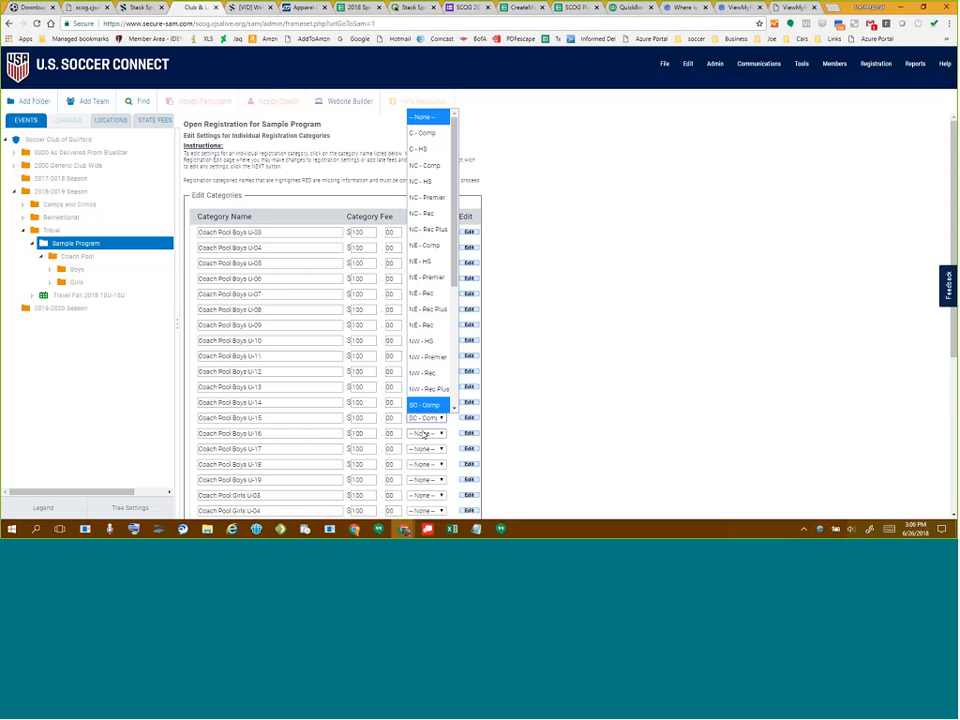
left_click(425, 435)
left_click(424, 450)
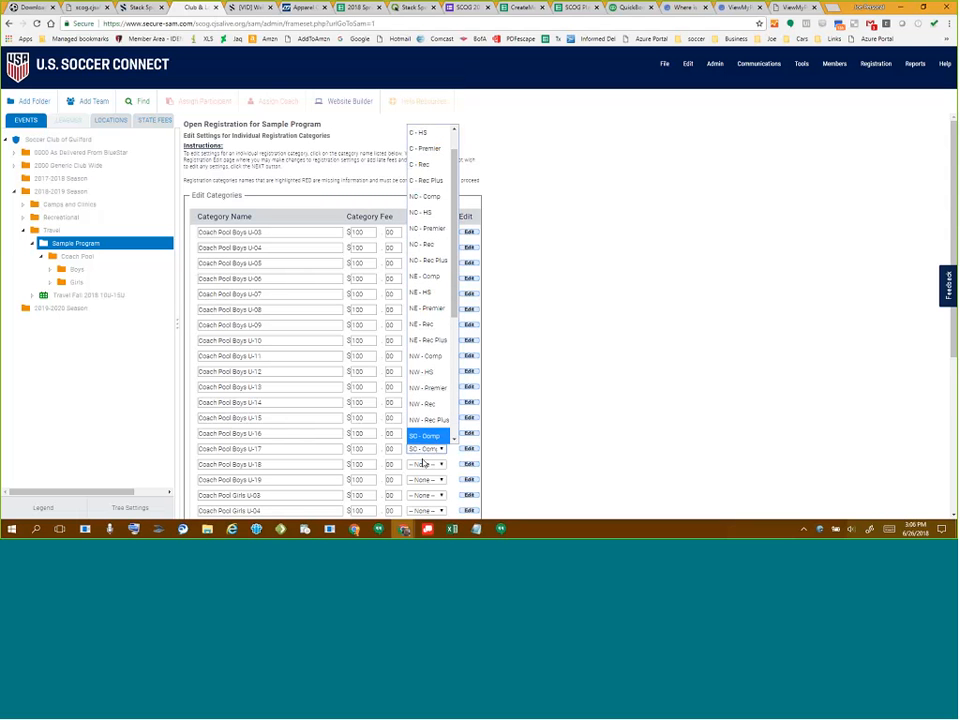
left_click(423, 463)
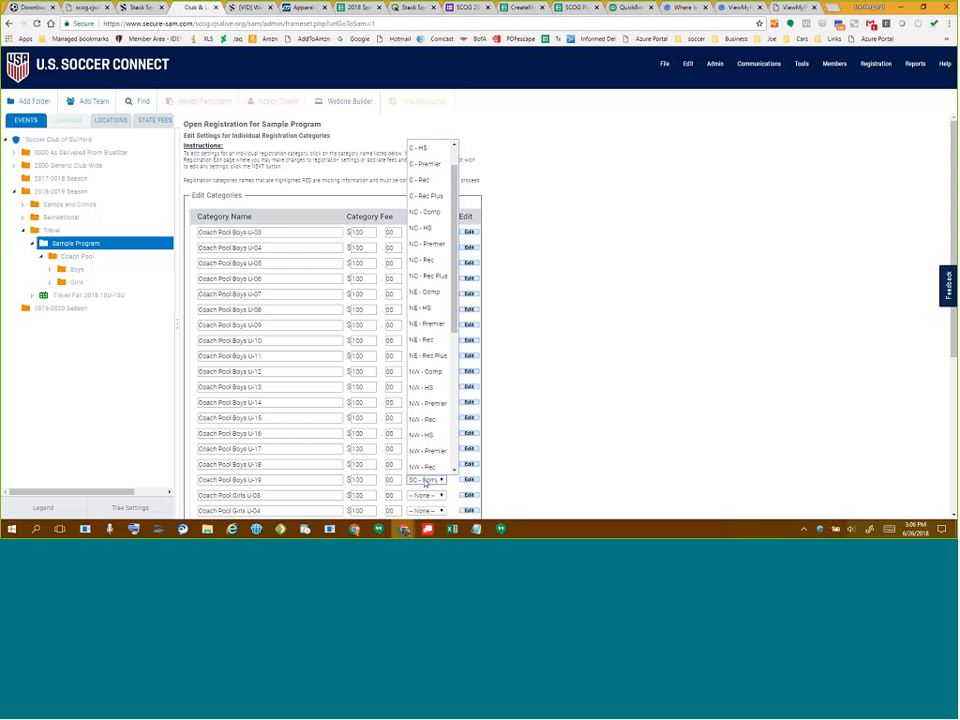
left_click(425, 481)
left_click(424, 497)
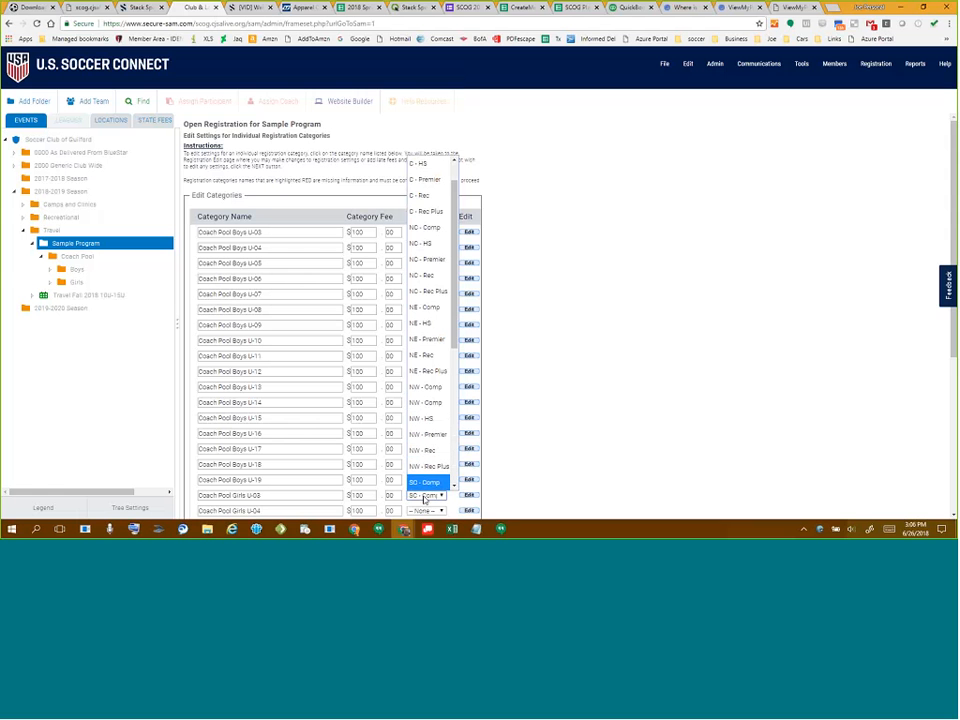
key("Down")
key("Down")
key("Down")
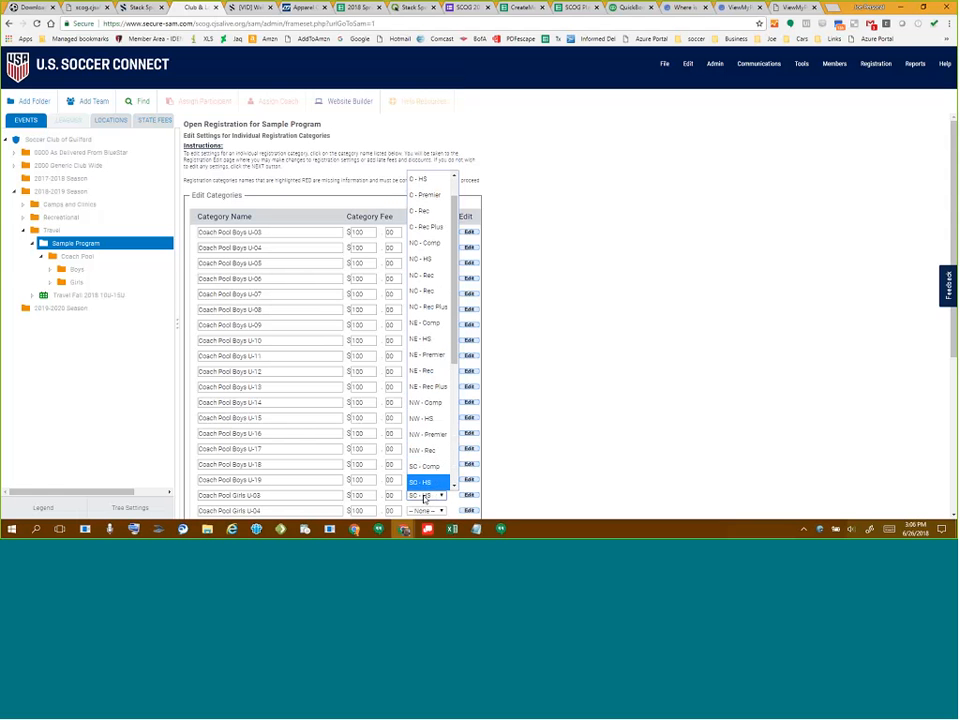
- Confirm SC - Rec for Girls U-03 and set Girls U-04 through U-09 to SC - Rec
key("Return")
scroll(606, 253, "down", 5)
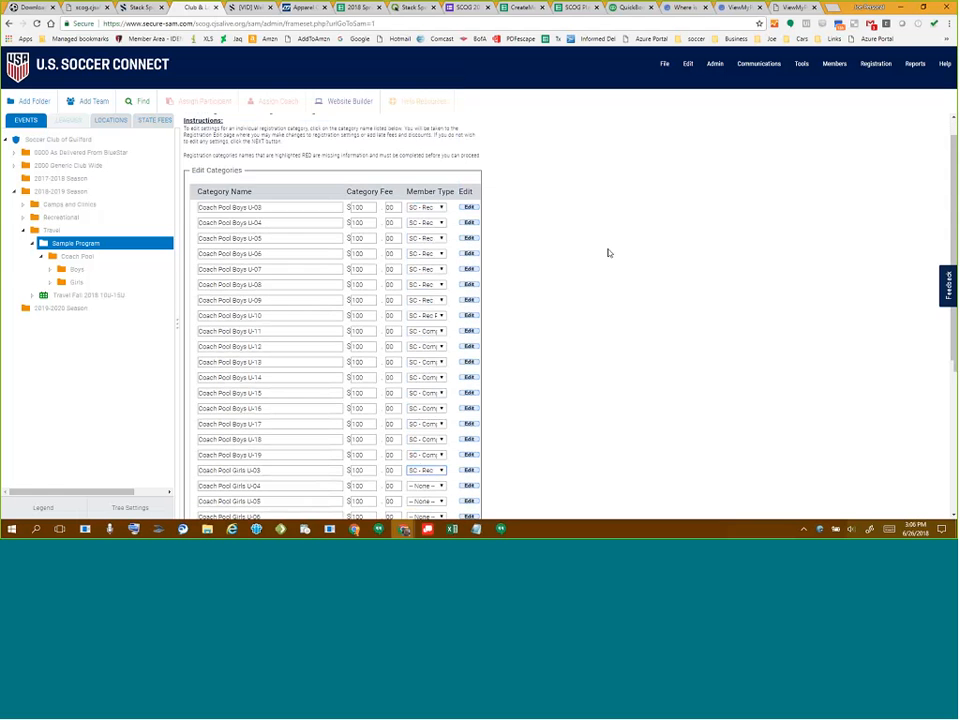
left_click(423, 280)
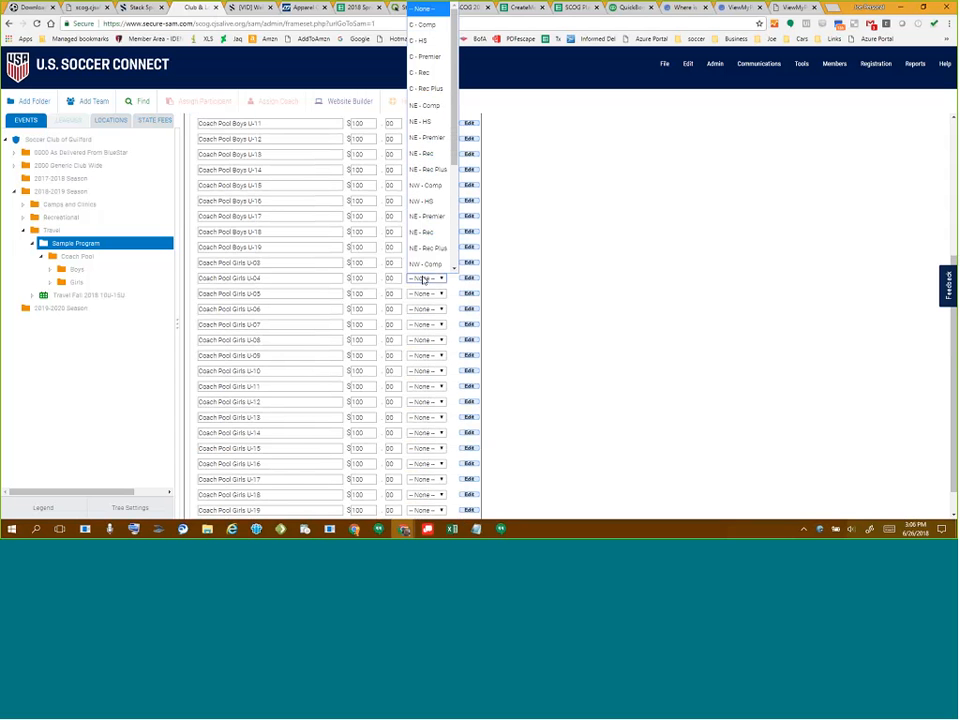
key("Down")
key("Down")
key("Down")
key("Down")
key("Down")
key("Down")
key("Down")
key("Down")
key("Down")
key("Down")
key("Down")
key("Down")
key("Down")
key("Down")
key("Down")
key("Down")
key("Down")
key("Down")
key("Down")
key("Down")
key("Down")
key("Down")
key("Down")
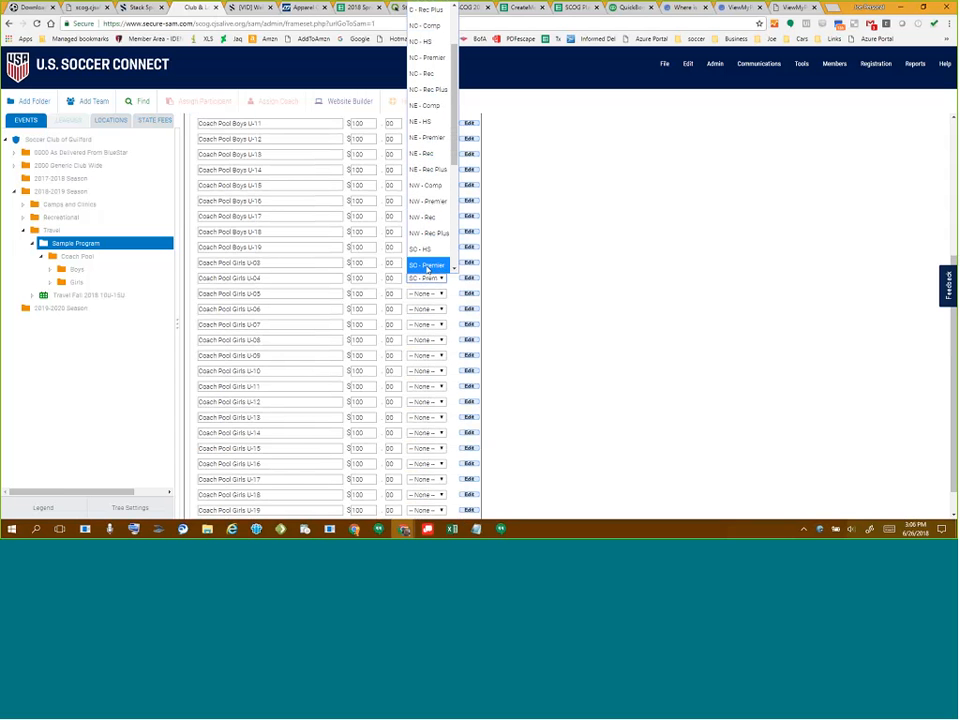
left_click(430, 294)
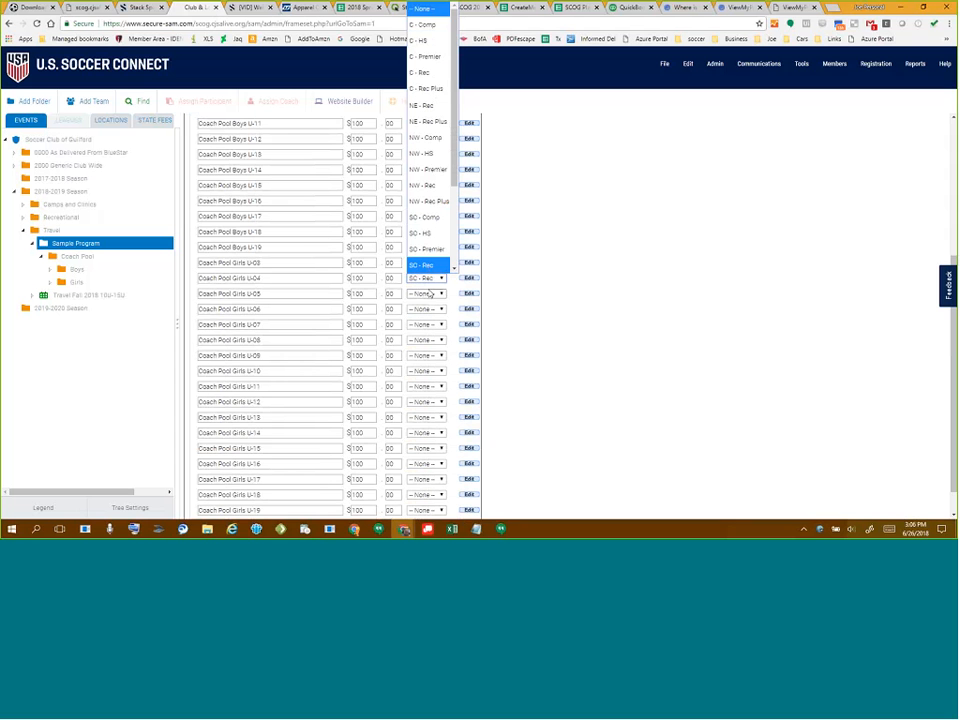
key("s")
key("s")
key("s")
key("s")
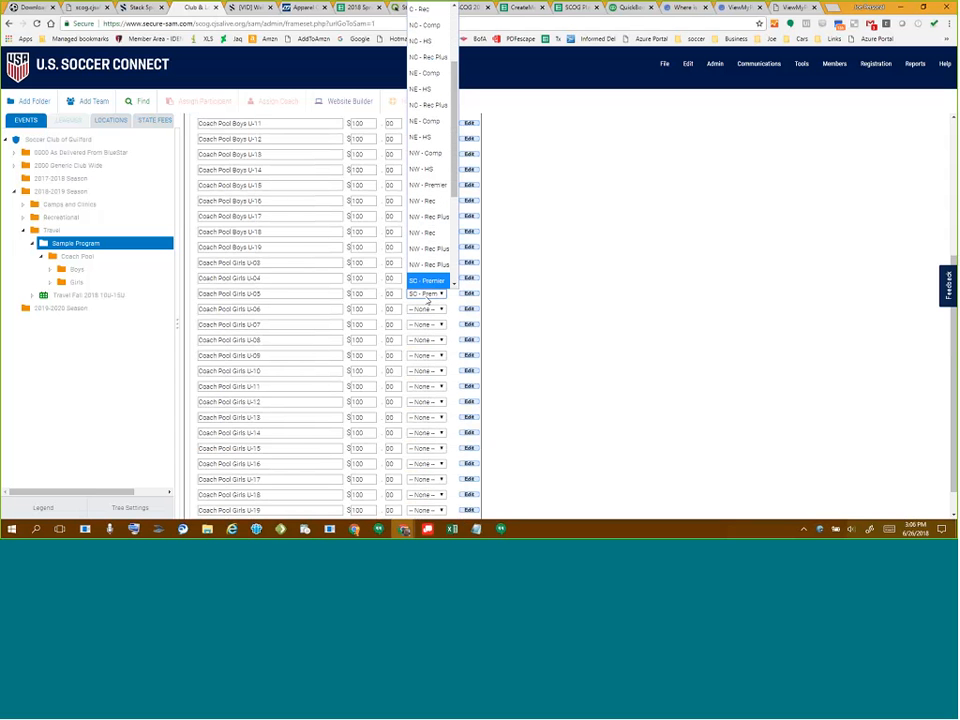
left_click(428, 312)
key("s")
key("s")
key("s")
key("s")
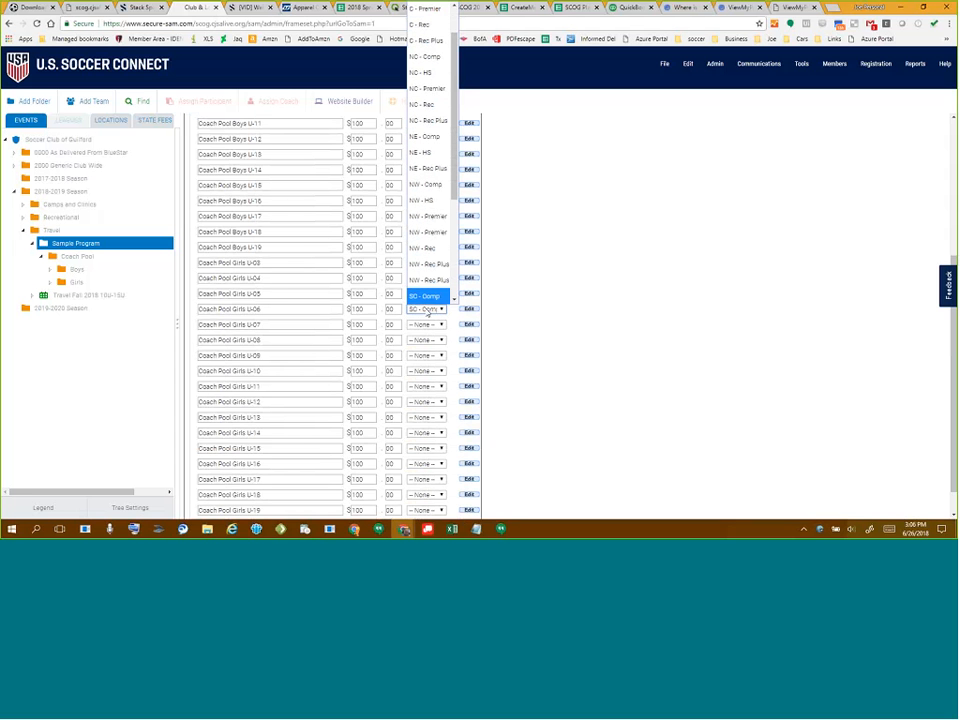
left_click(430, 325)
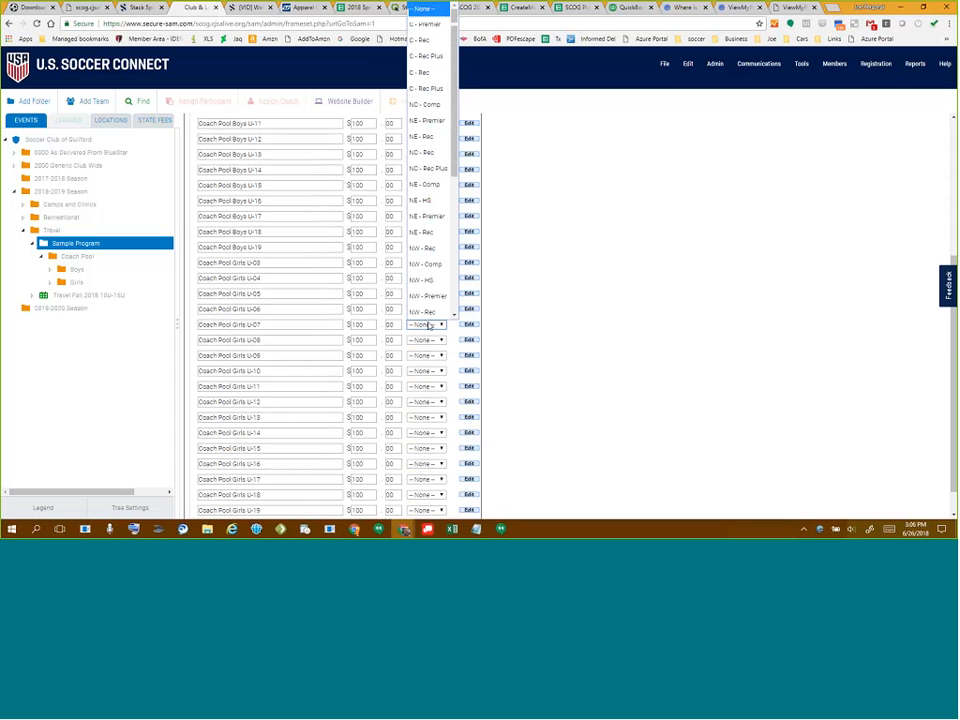
key("s")
key("s")
key("s")
key("s")
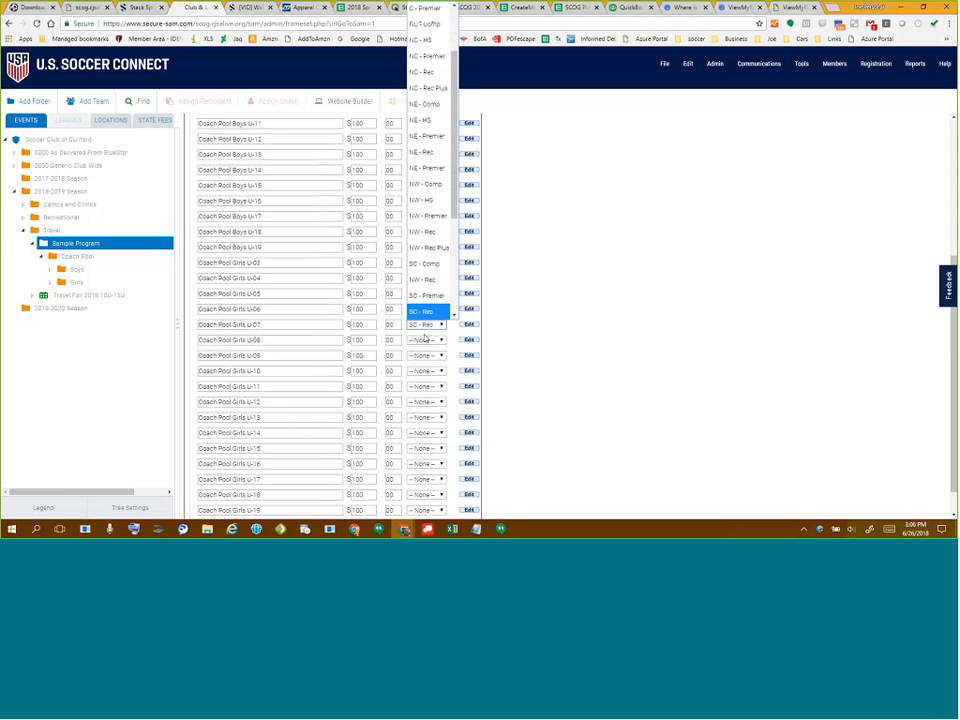
left_click(425, 340)
key("s")
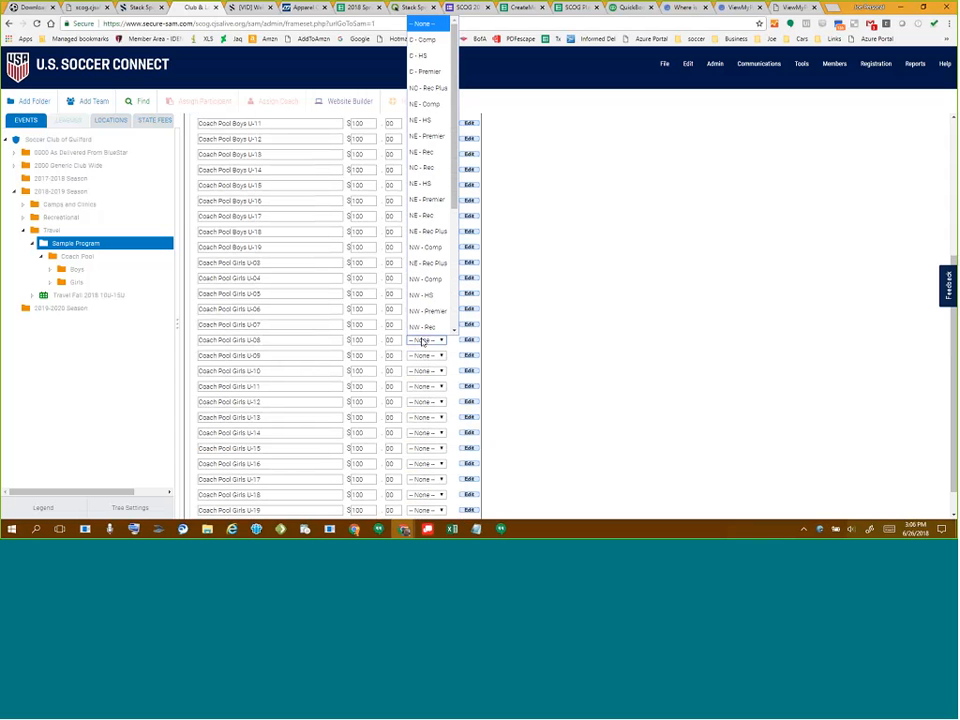
key("s")
key("s")
key("s")
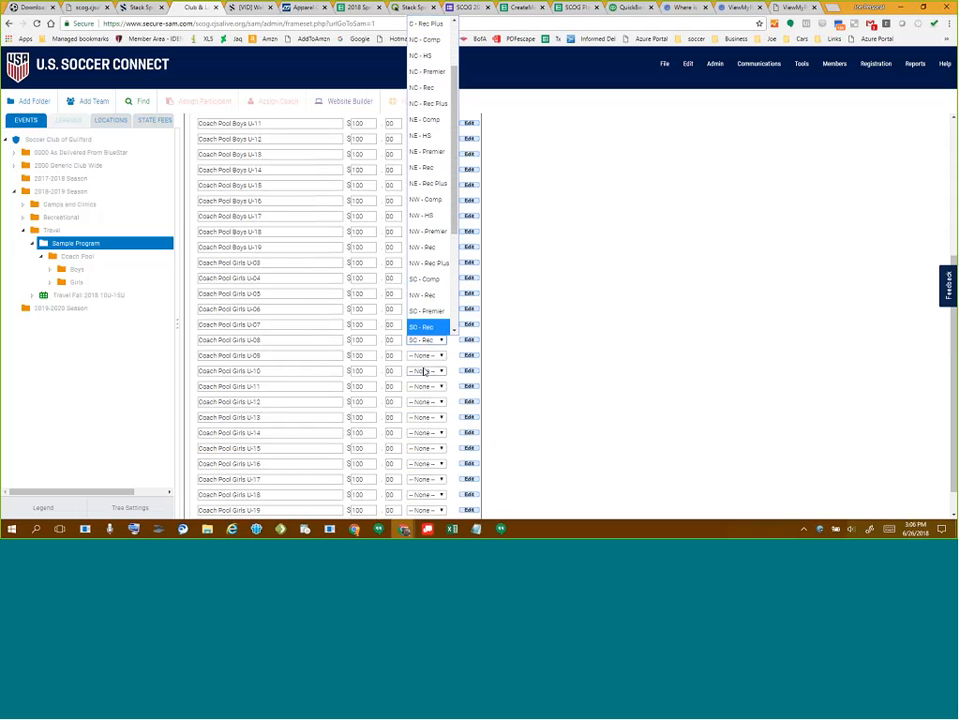
left_click(427, 356)
key("s")
key("s")
key("s")
key("s")
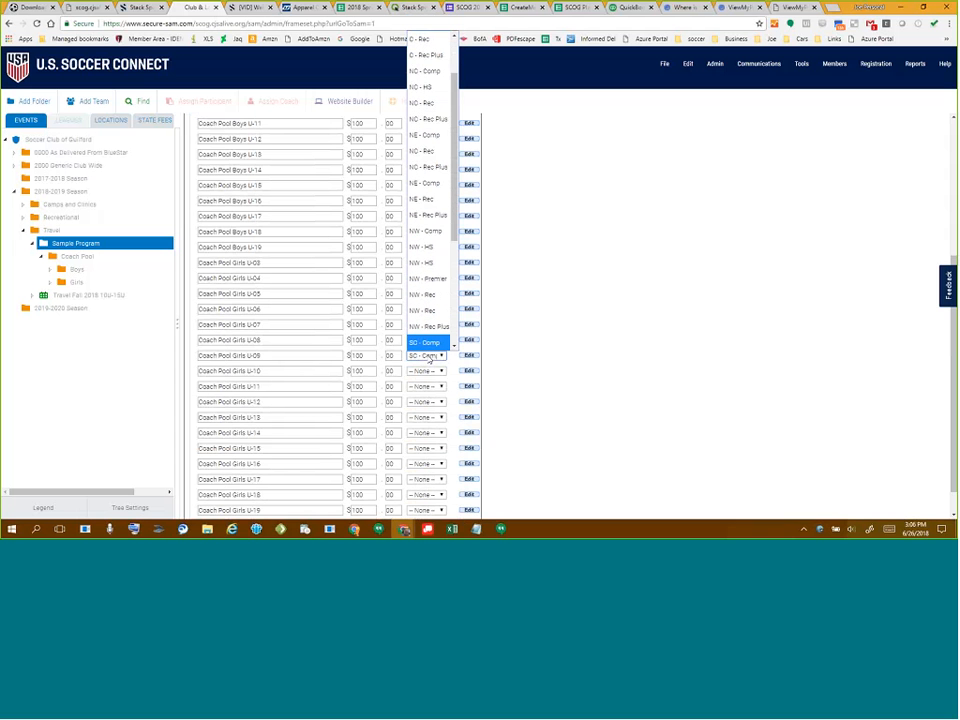
left_click(431, 371)
- Set Girls U-10 through U-19 to SC - Comp and save the member type changes
key("s")
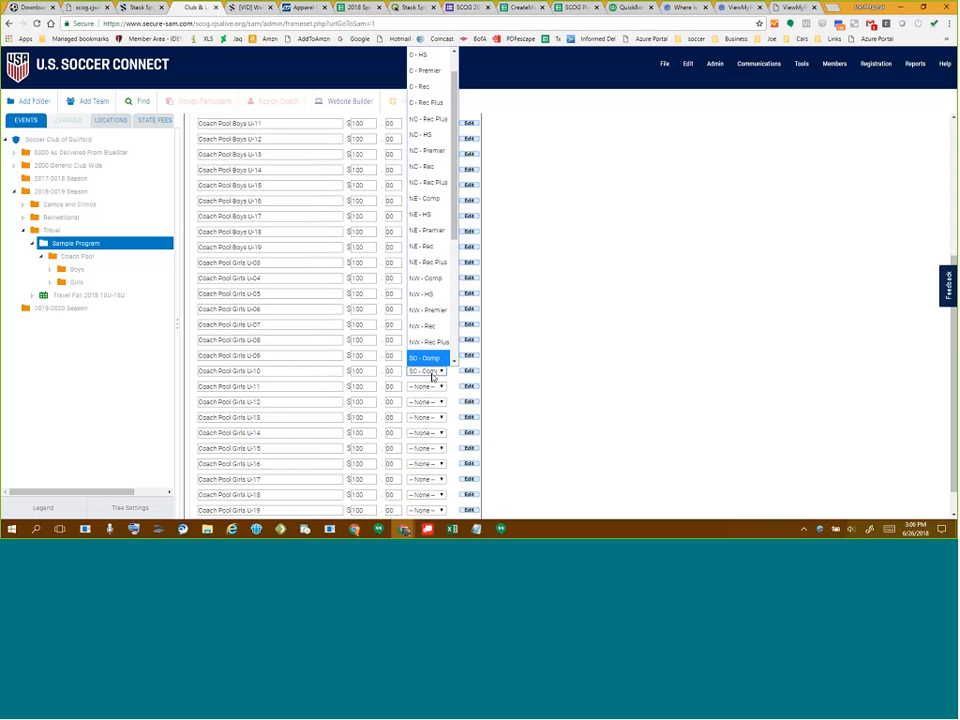
left_click(428, 386)
key("s")
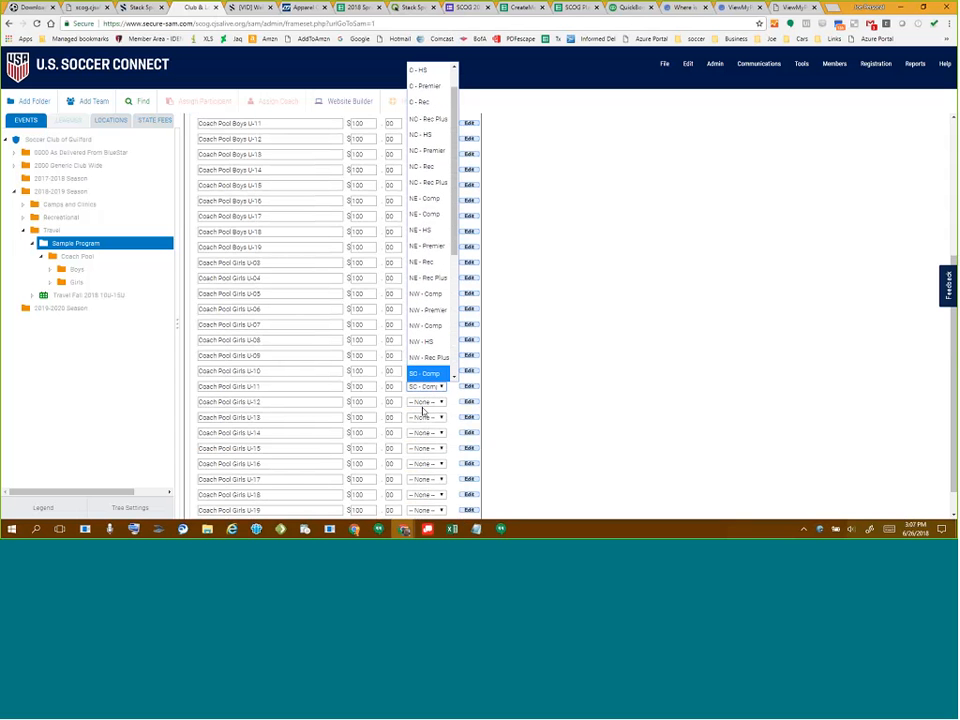
left_click(426, 401)
key("s")
left_click(427, 418)
key("s")
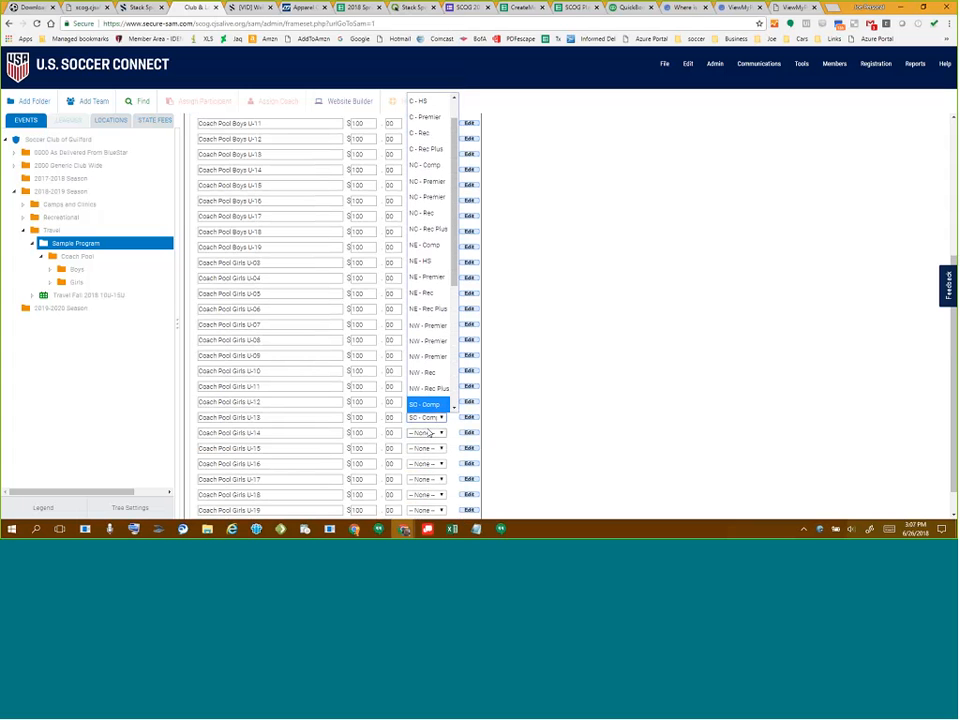
left_click(427, 433)
key("s")
left_click(428, 452)
key("s")
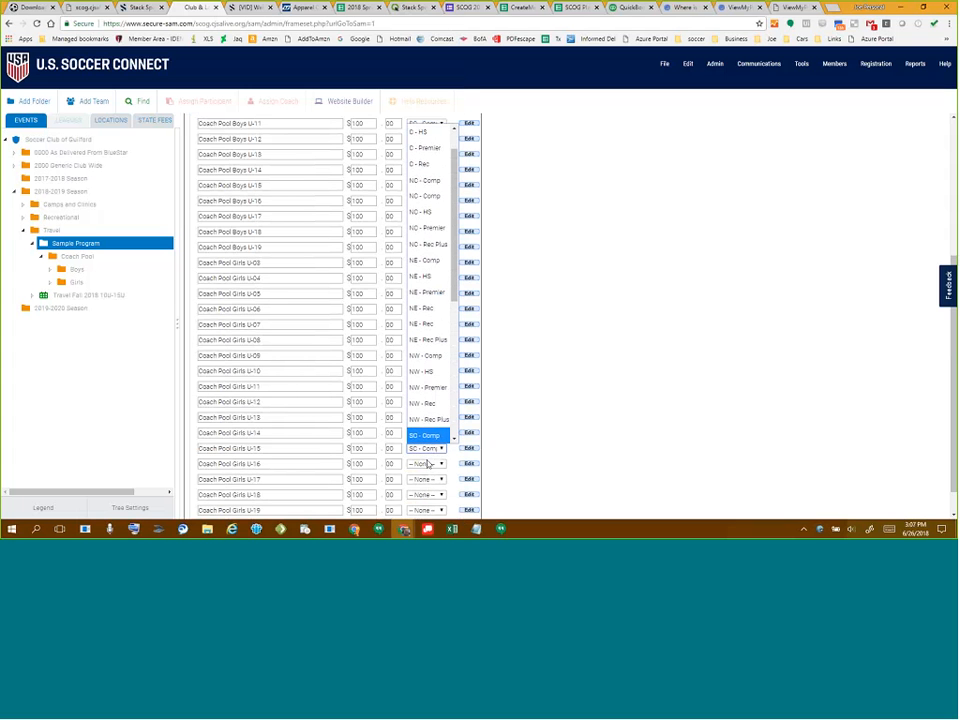
left_click(427, 464)
key("s")
left_click(428, 479)
key("s")
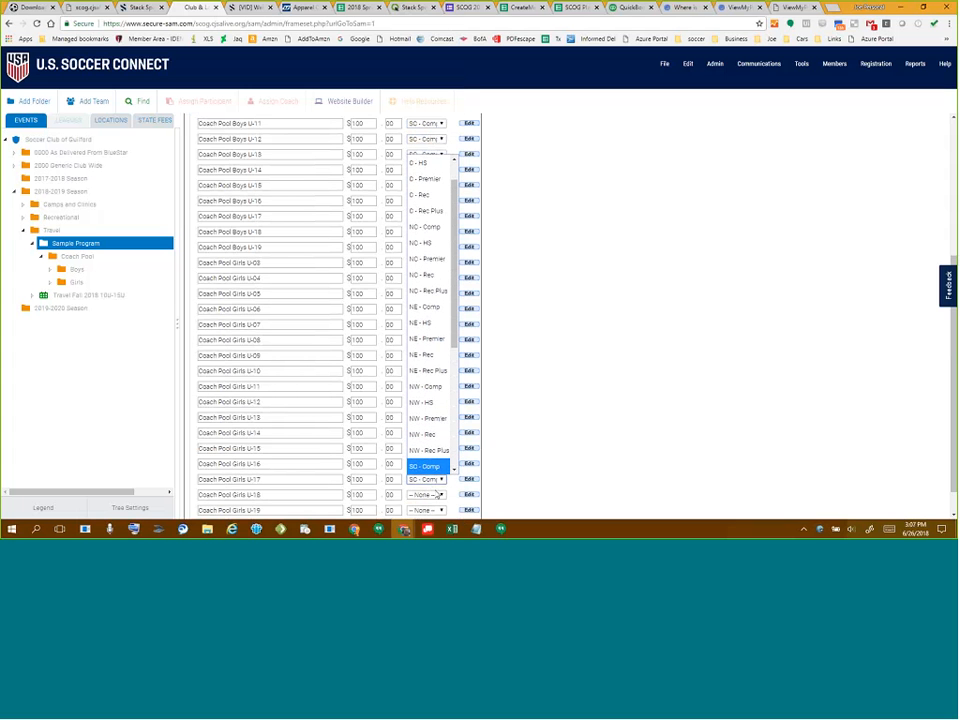
left_click(428, 494)
key("s")
left_click(428, 511)
key("s")
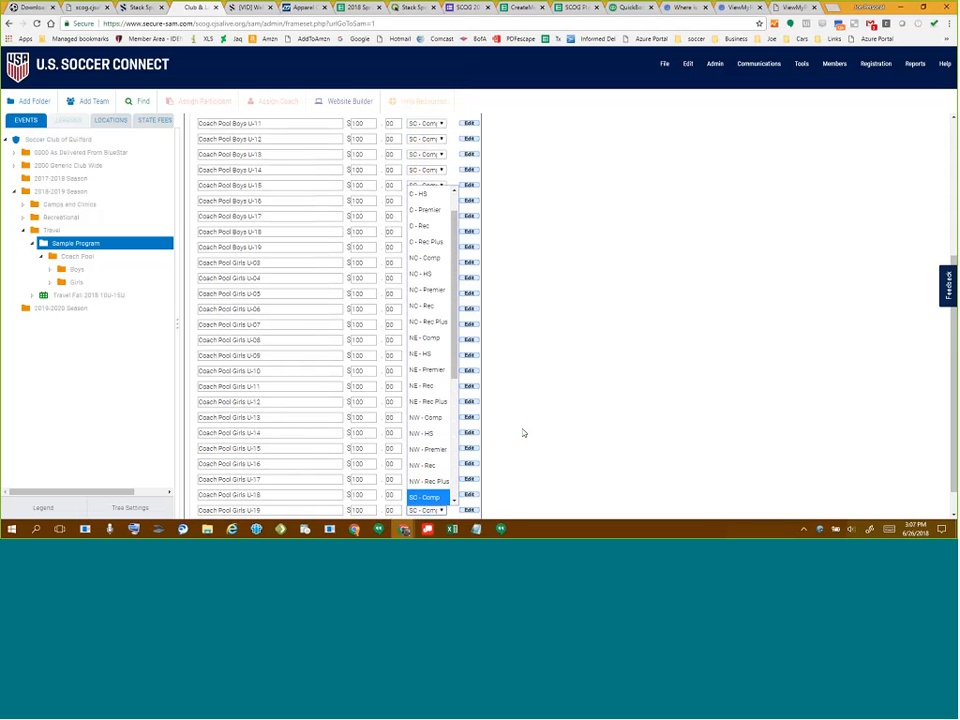
left_click(522, 433)
scroll(375, 480, "down", 1)
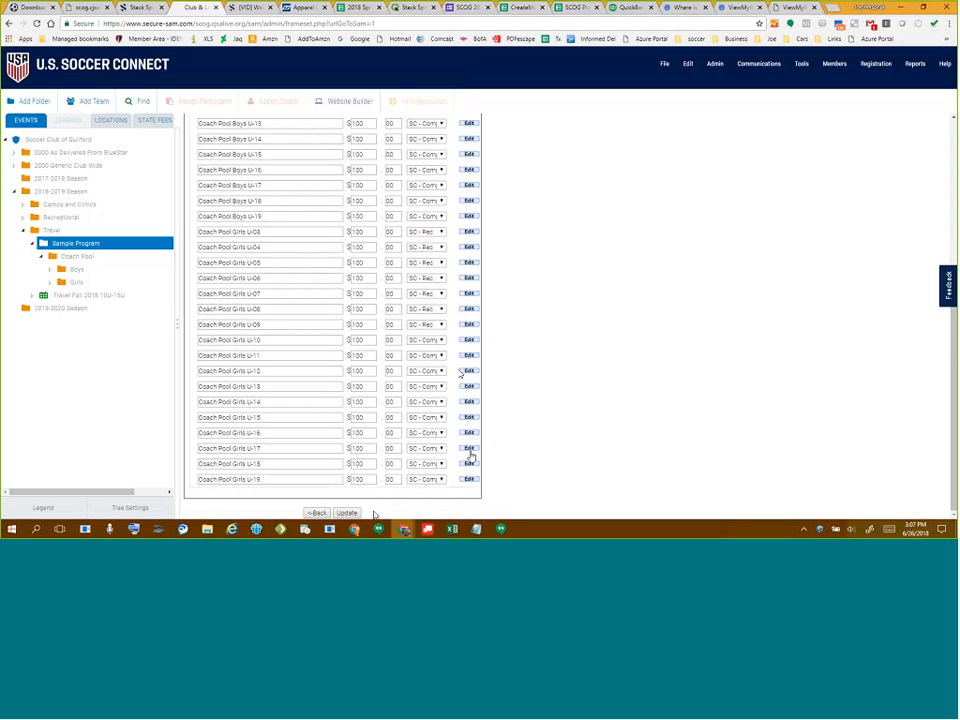
left_click(347, 513)
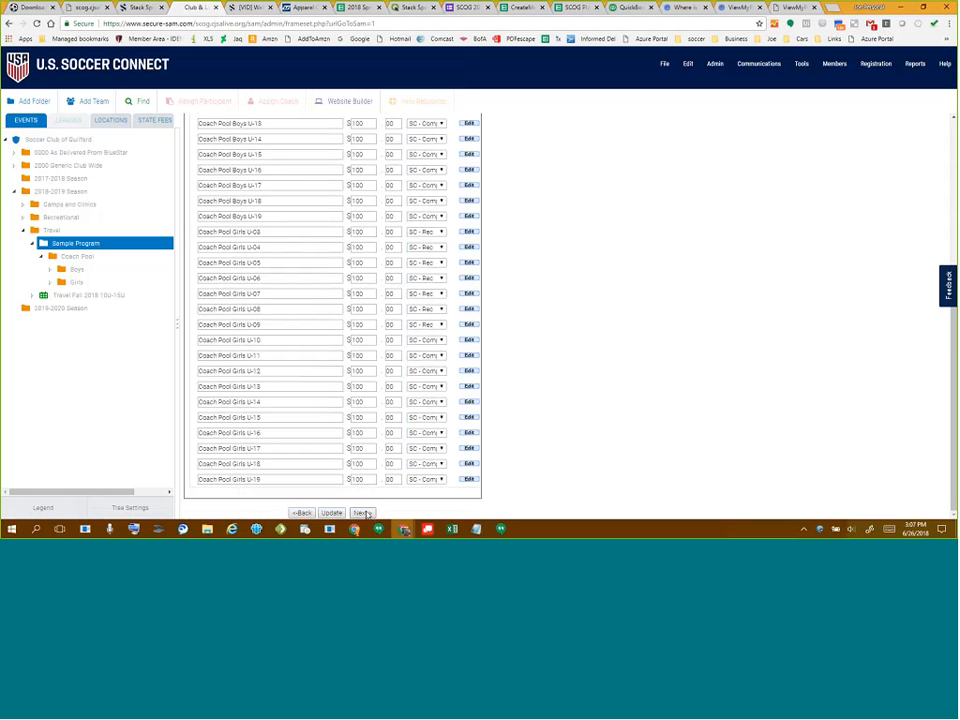
- Leave the category table and advance the Sample Program registration to the Family Discounts step
scroll(381, 261, "up", 4)
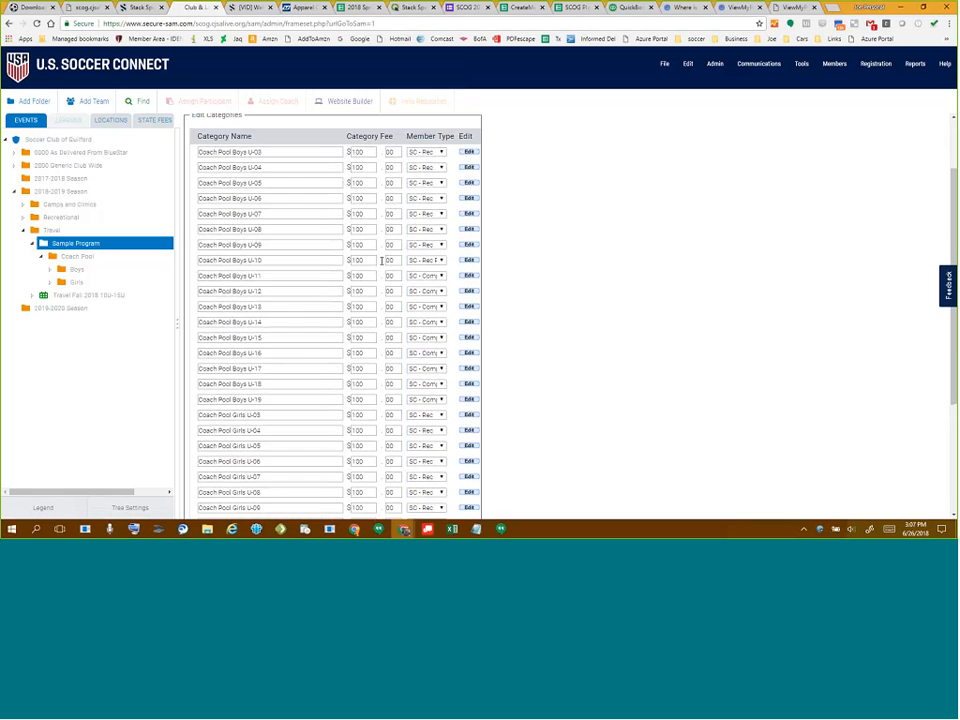
scroll(370, 428, "down", 4)
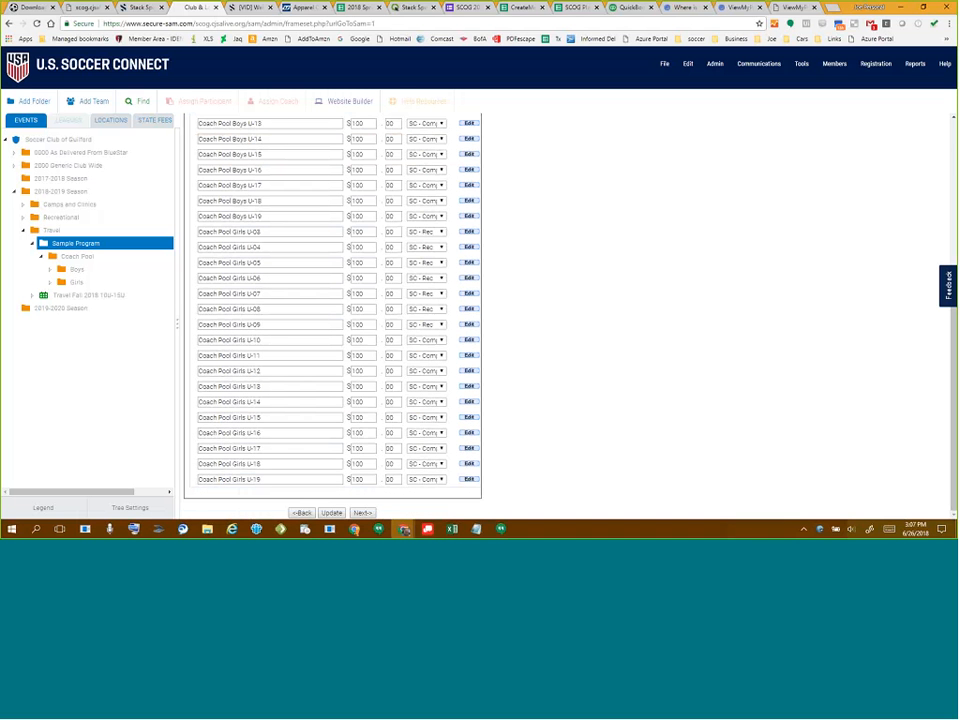
left_click(362, 512)
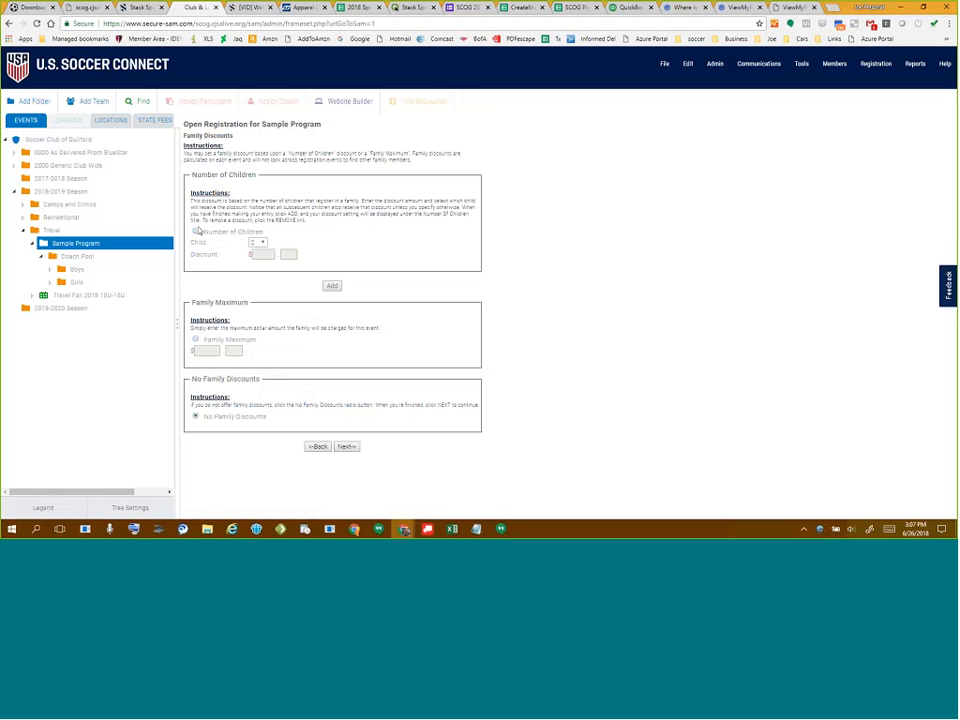
- Add a Number of Children discount of $15.00 applying from the third child onward
left_click(196, 231)
left_click(262, 245)
left_click(258, 264)
left_click(269, 254)
left_click(332, 286)
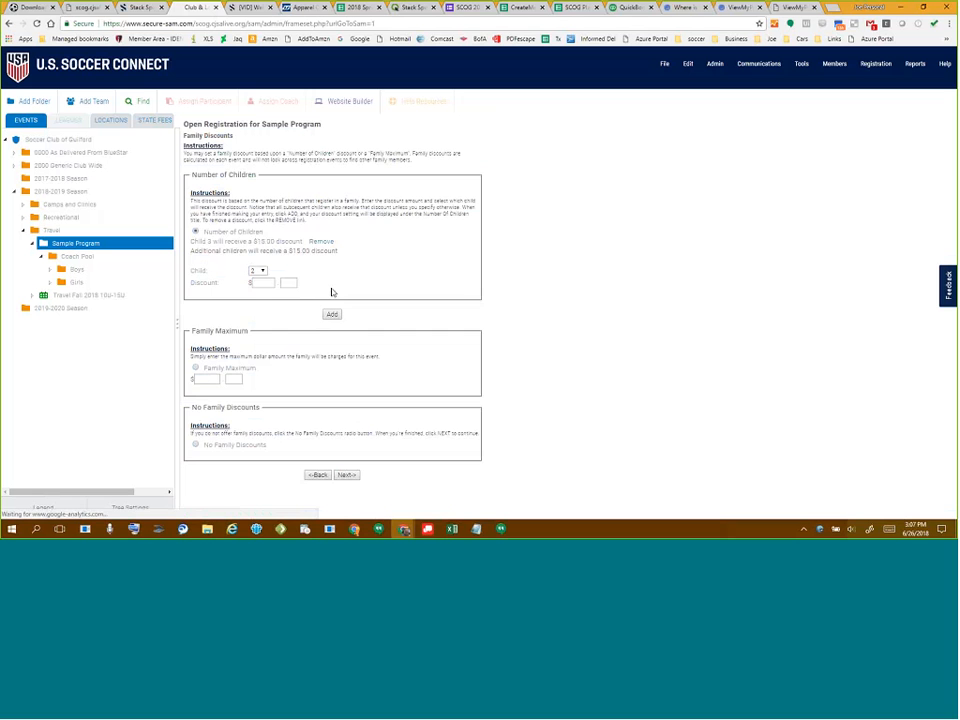
left_click_drag(196, 241, 336, 251)
left_click(221, 265)
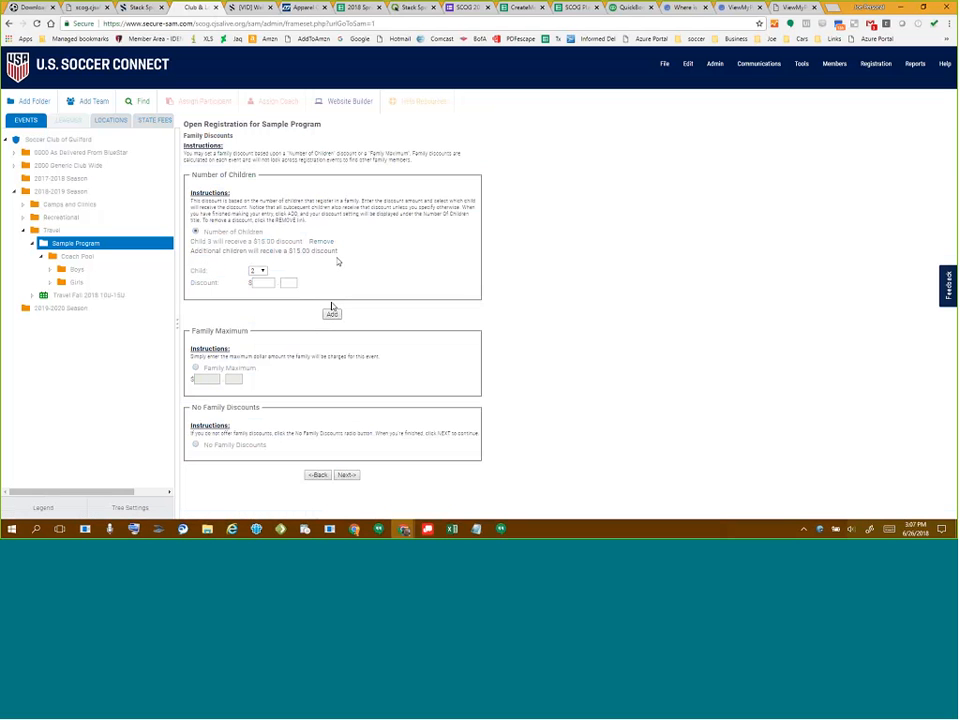
- Go to Printable Forms and add every available player field and family field to the form
left_click(345, 476)
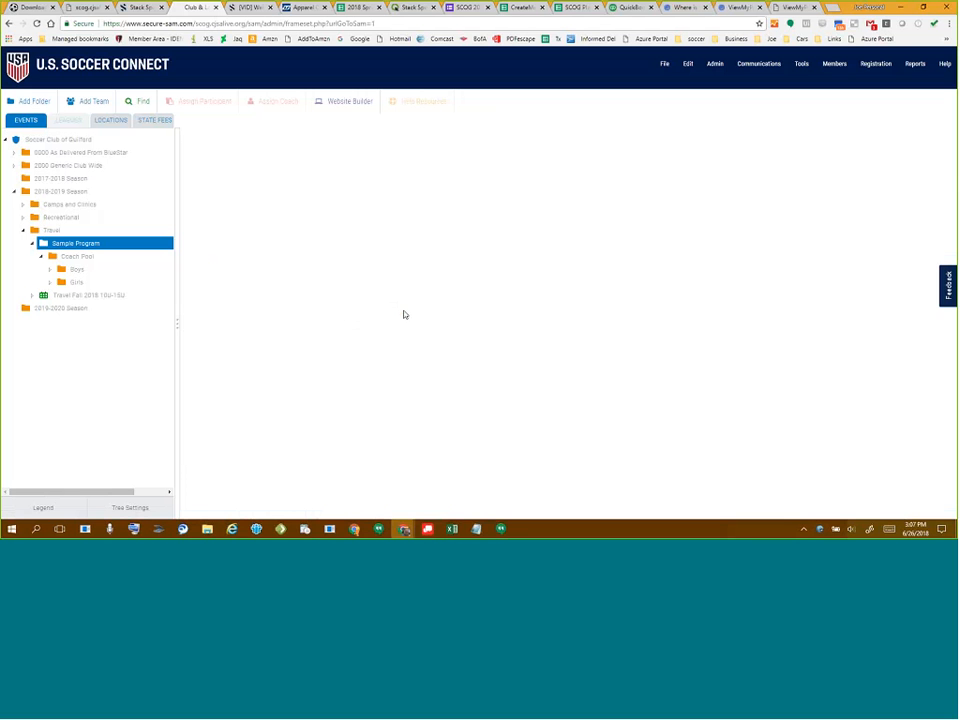
left_click(219, 268)
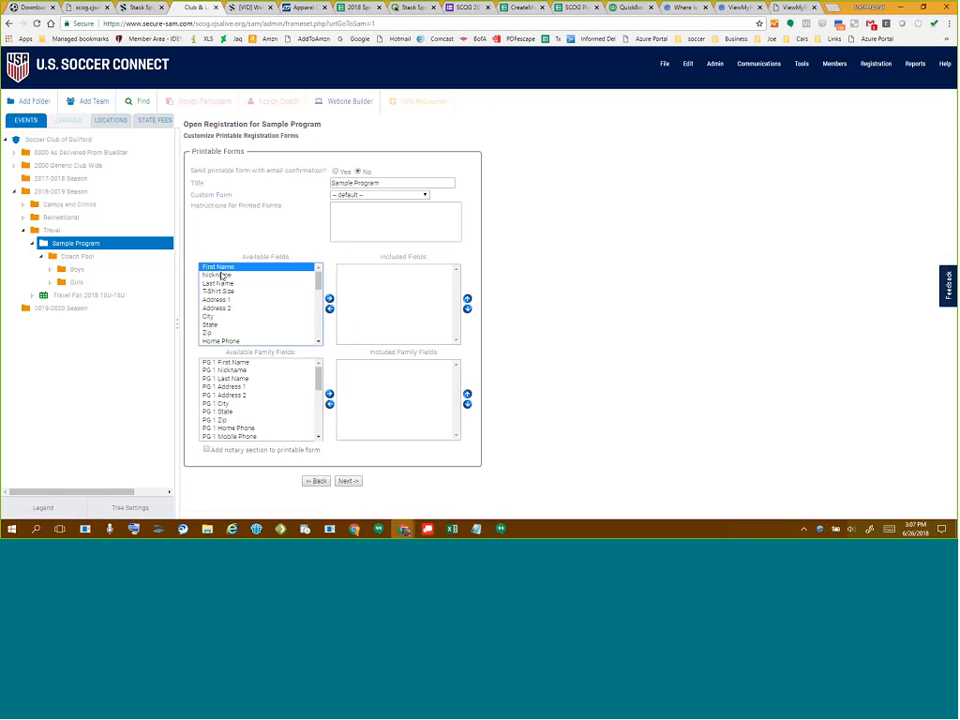
scroll(272, 302, "down", 5)
left_click(252, 341, "shift")
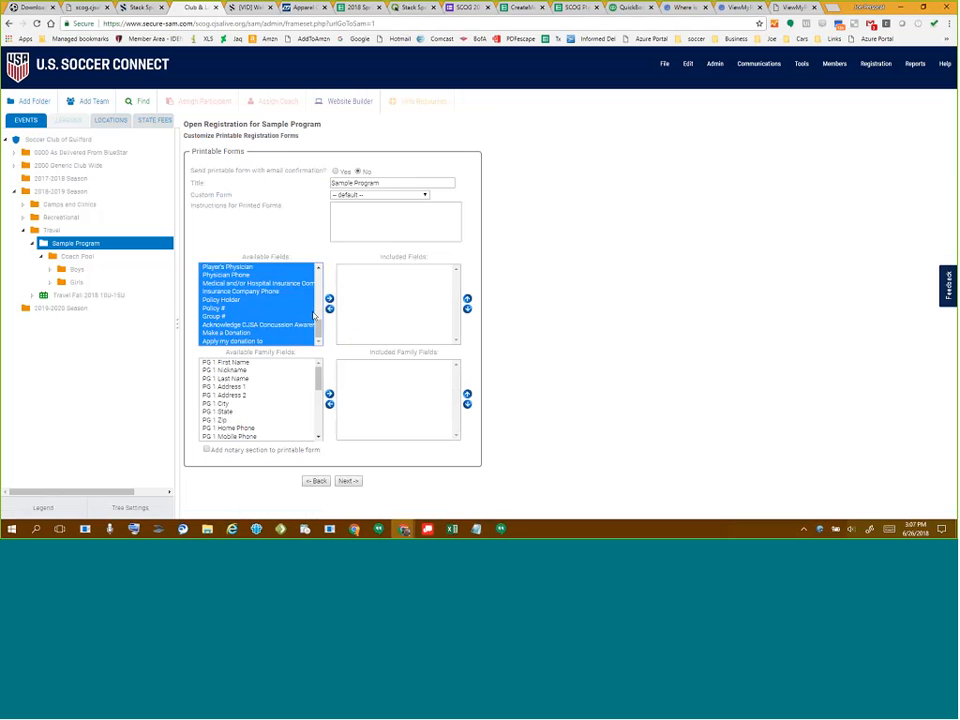
left_click(330, 298)
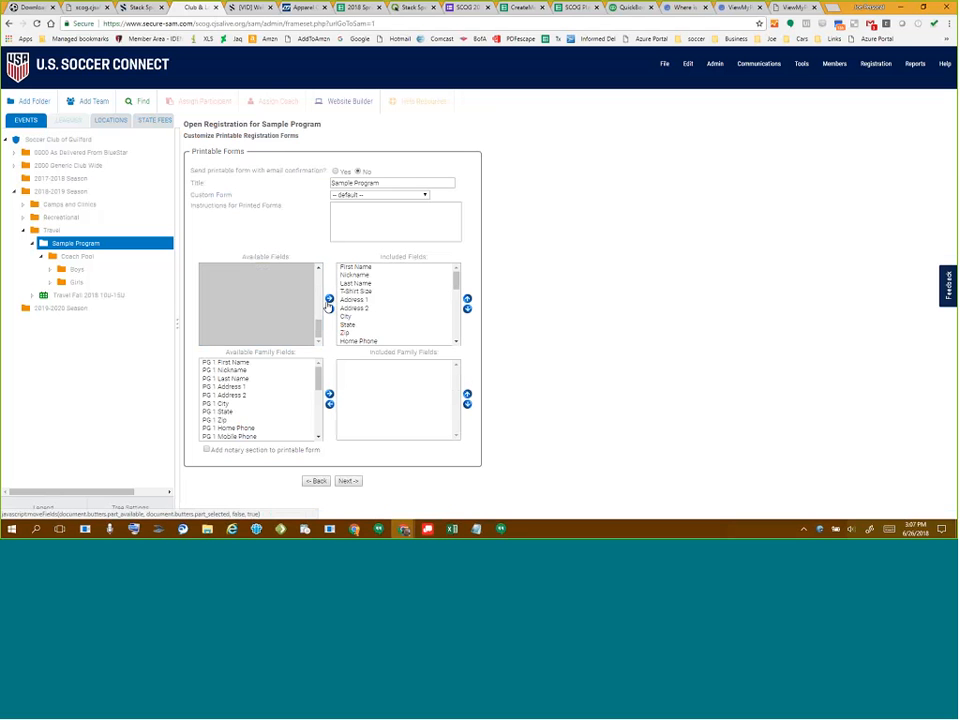
scroll(250, 411, "down", 5)
left_click(258, 436, "shift")
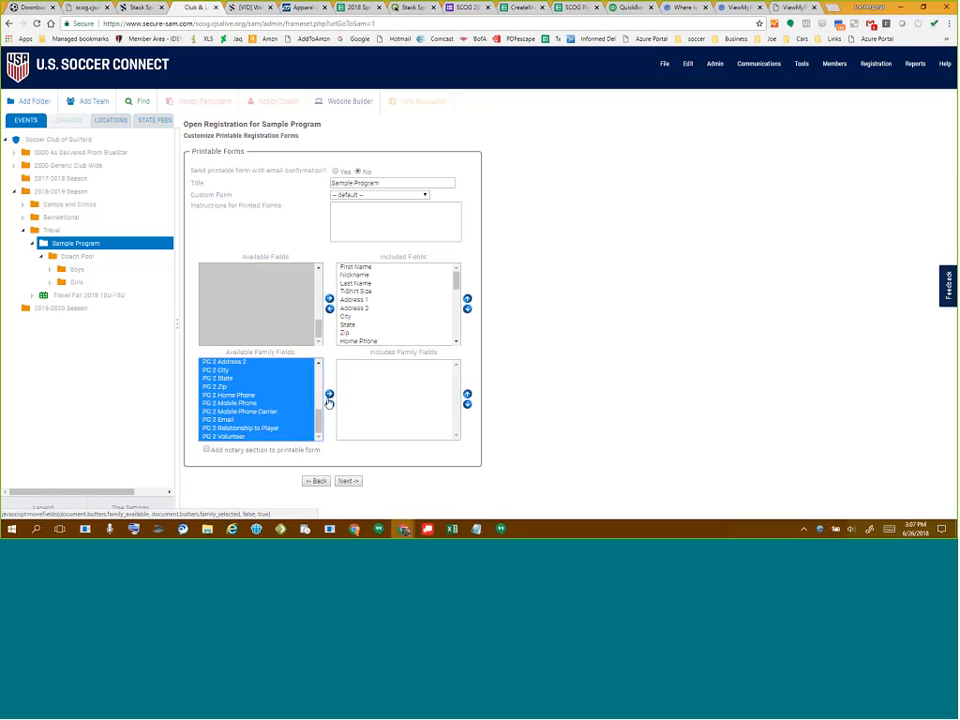
left_click(329, 396)
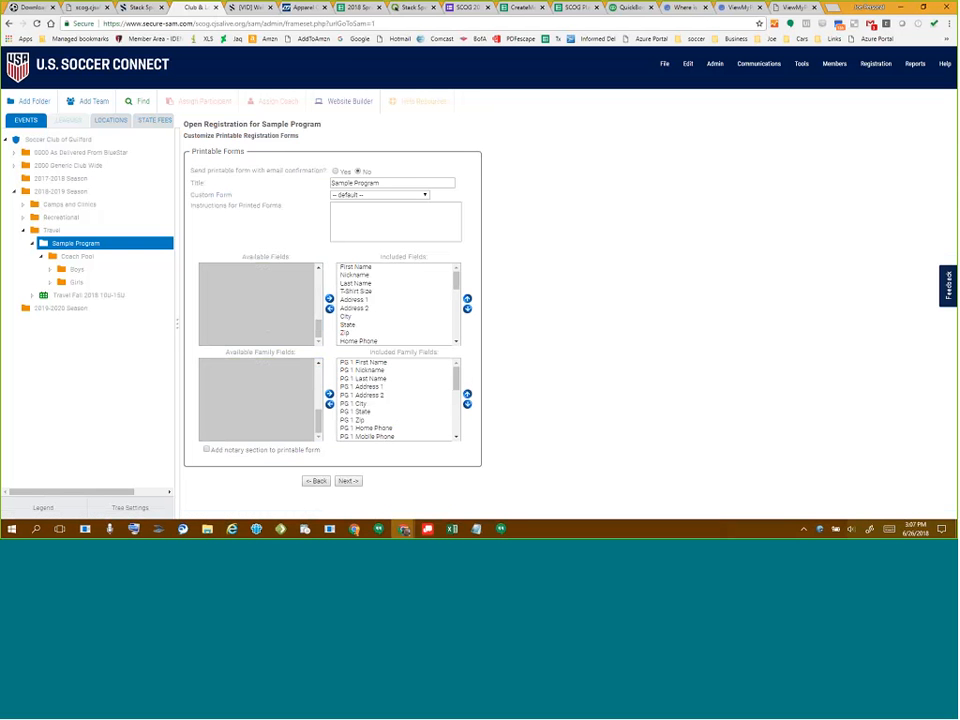
- Continue to the Select Waivers step, which lists four SCOG waivers
left_click_drag(190, 170, 254, 170)
left_click(307, 168)
left_click_drag(306, 165, 321, 172)
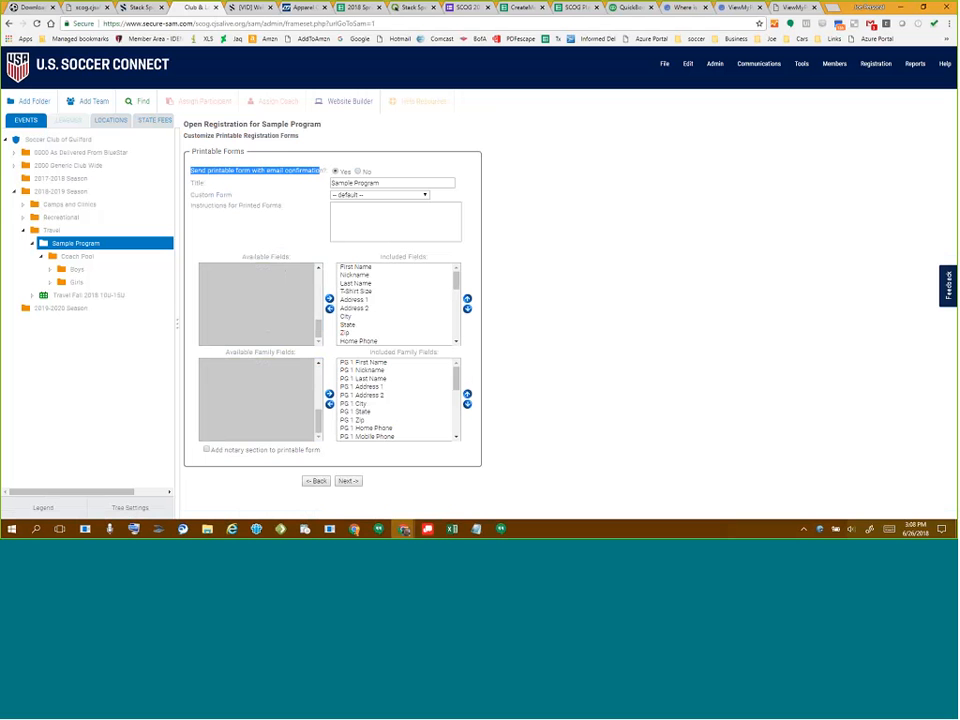
left_click(354, 484)
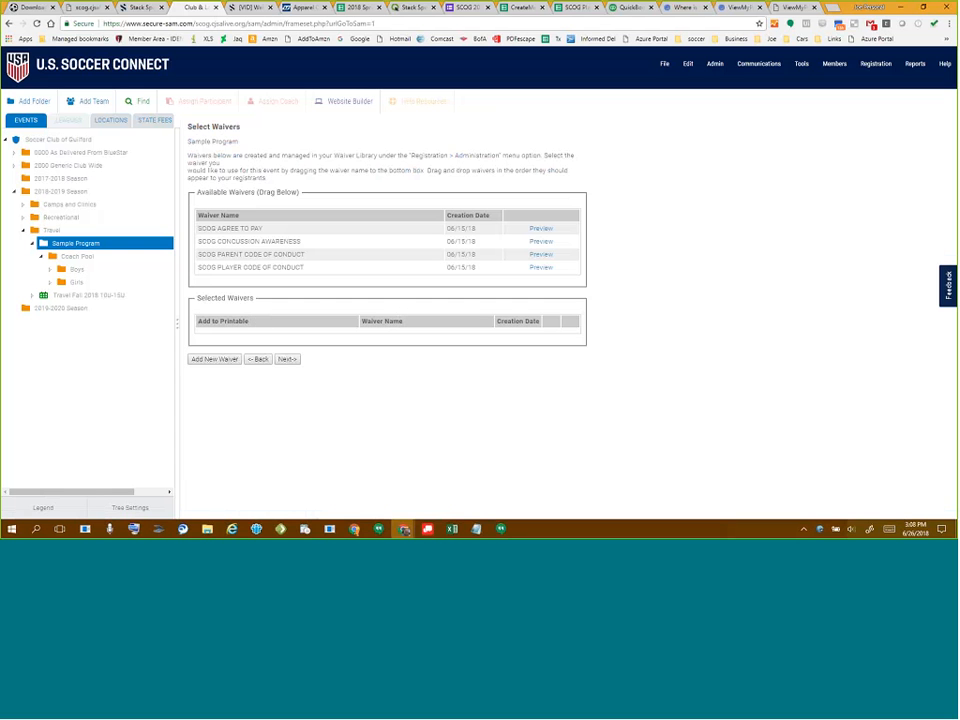
- Preview the SCOG Agree to Pay, Concussion Awareness and Parent Code of Conduct waivers
left_click(536, 232)
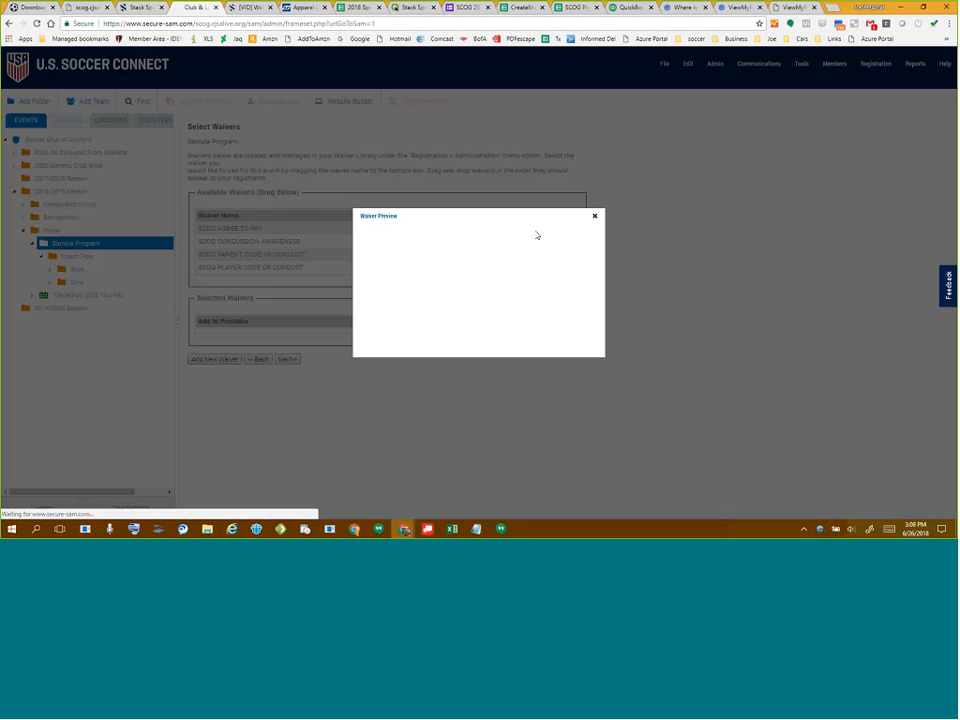
left_click(594, 216)
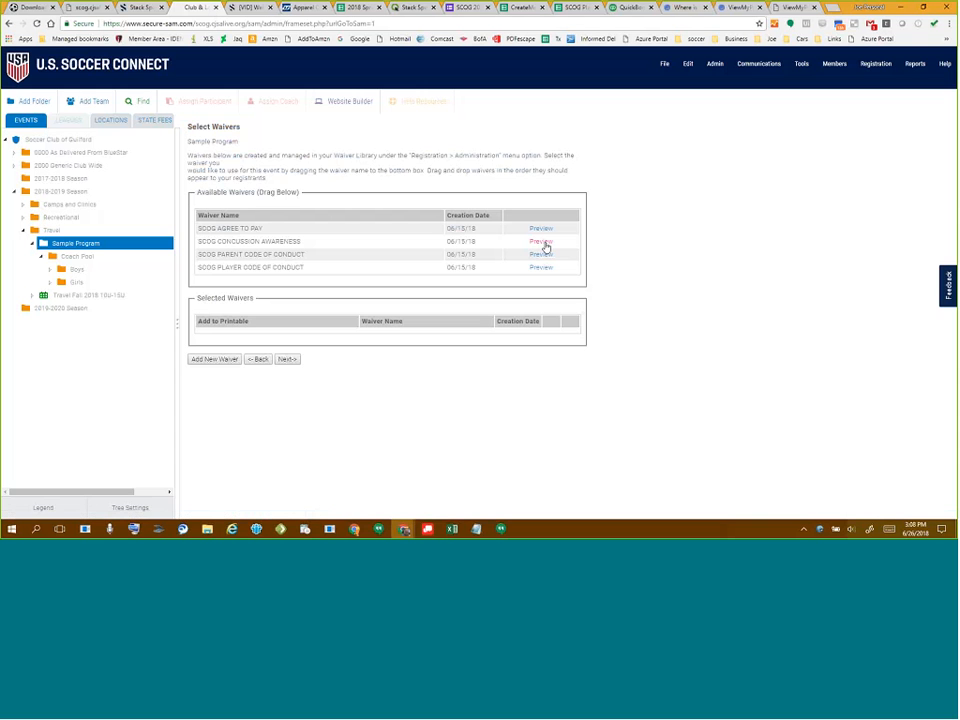
left_click(545, 244)
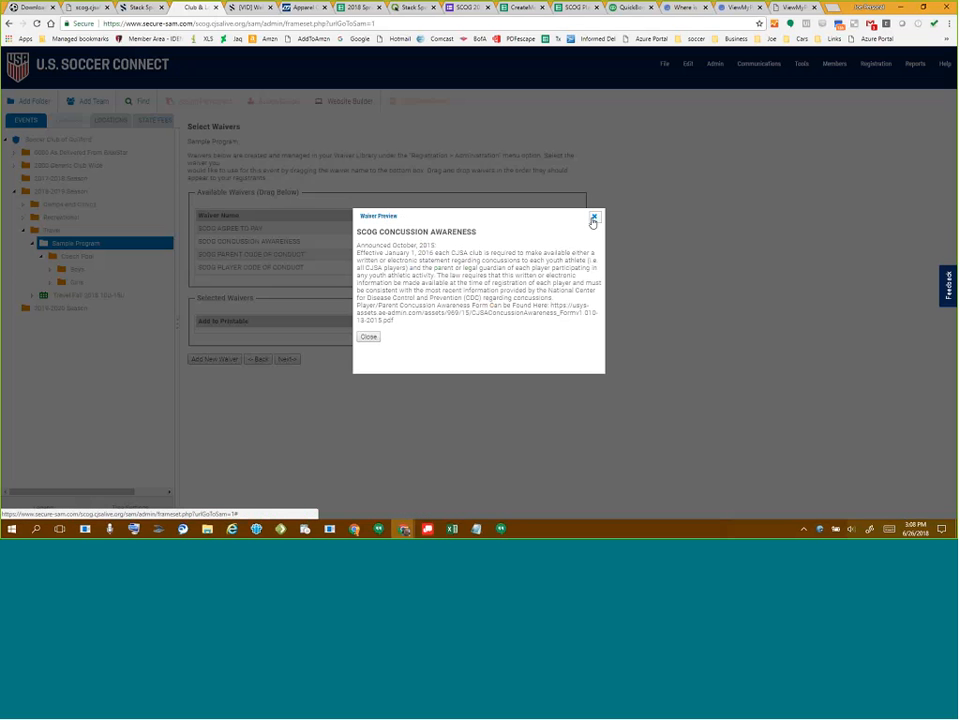
left_click(592, 219)
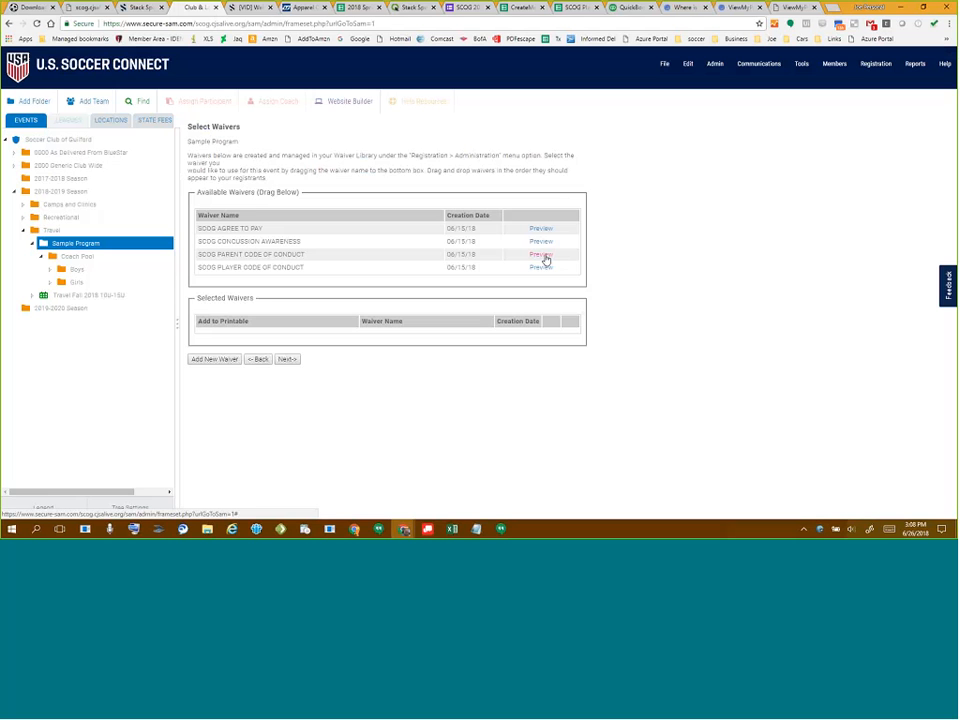
left_click(545, 256)
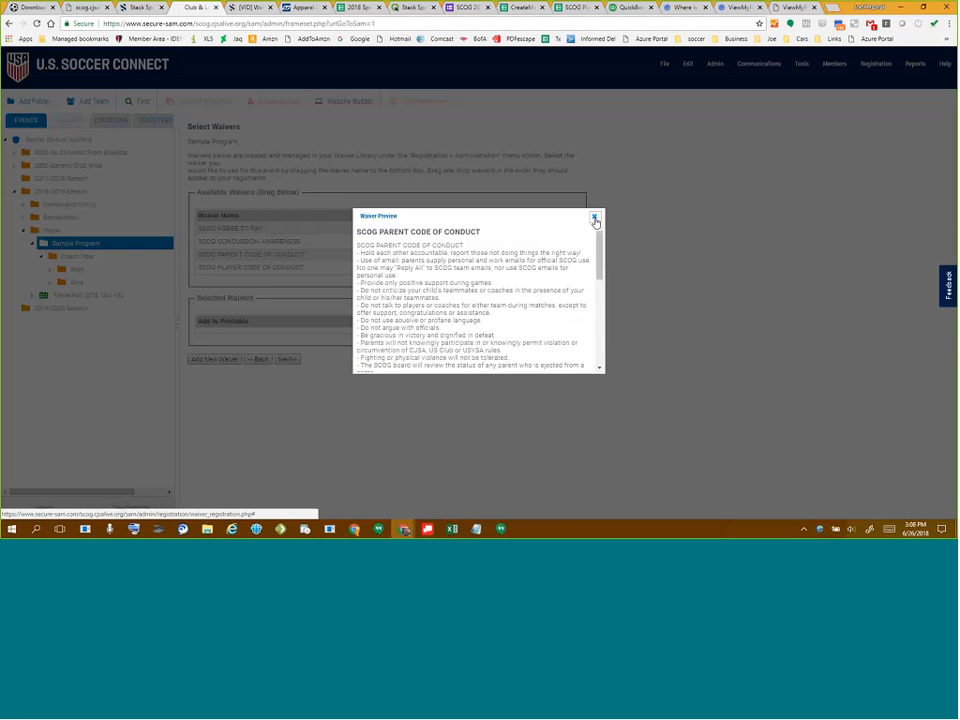
left_click(596, 219)
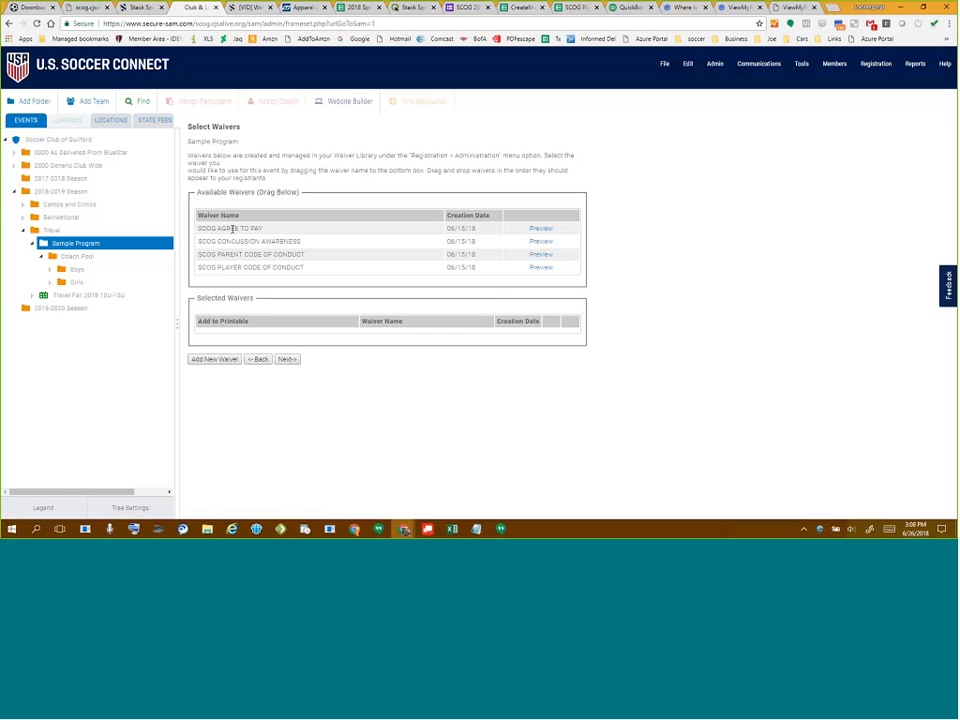
- Move all four SCOG waivers from Available Waivers into Selected Waivers
left_click_drag(231, 226, 238, 339)
left_click_drag(235, 229, 234, 326)
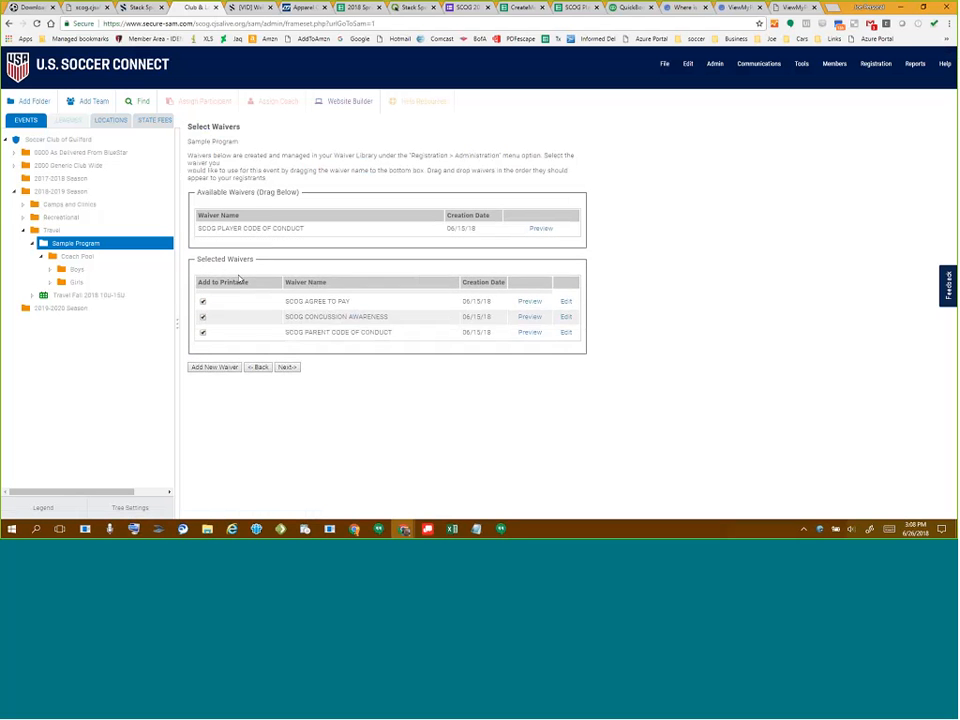
left_click_drag(242, 231, 245, 343)
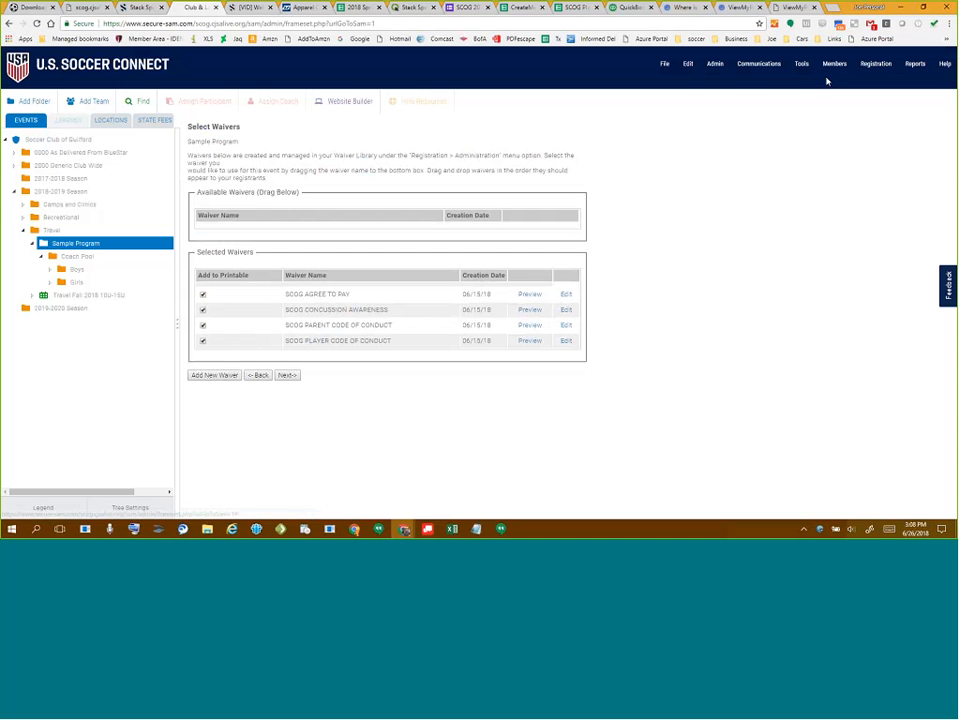
left_click(717, 70)
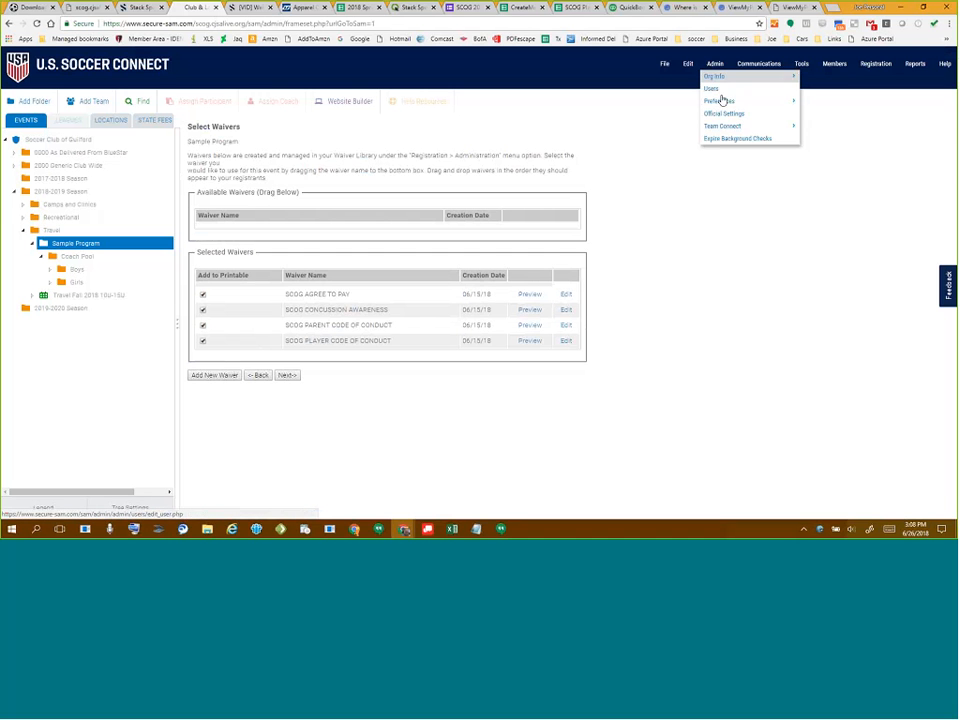
mouse_move(722, 101)
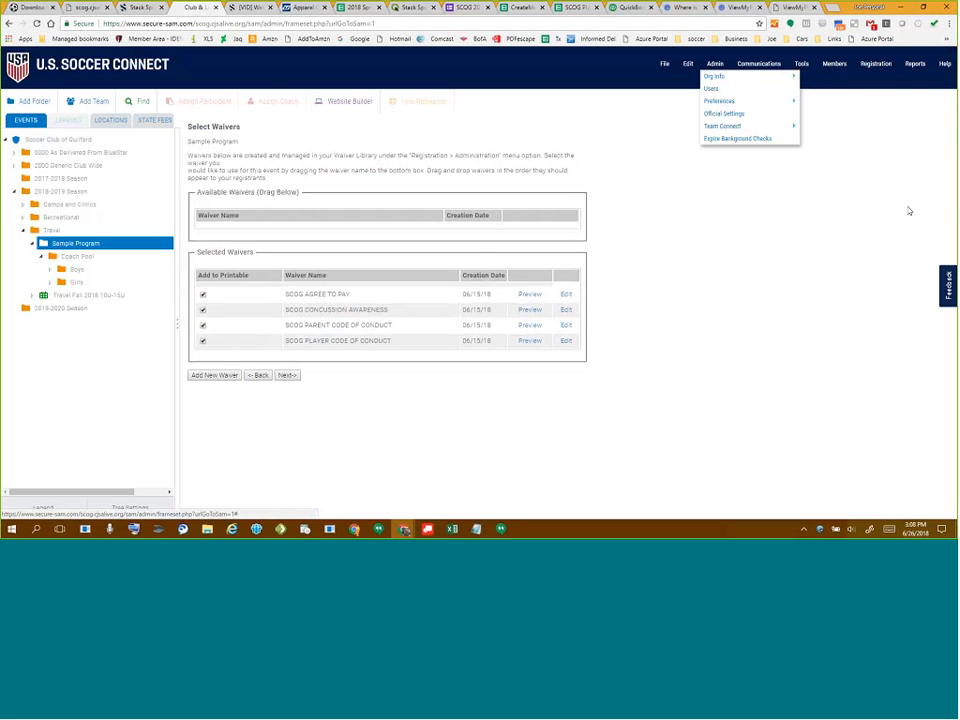
left_click(722, 71)
mouse_move(722, 79)
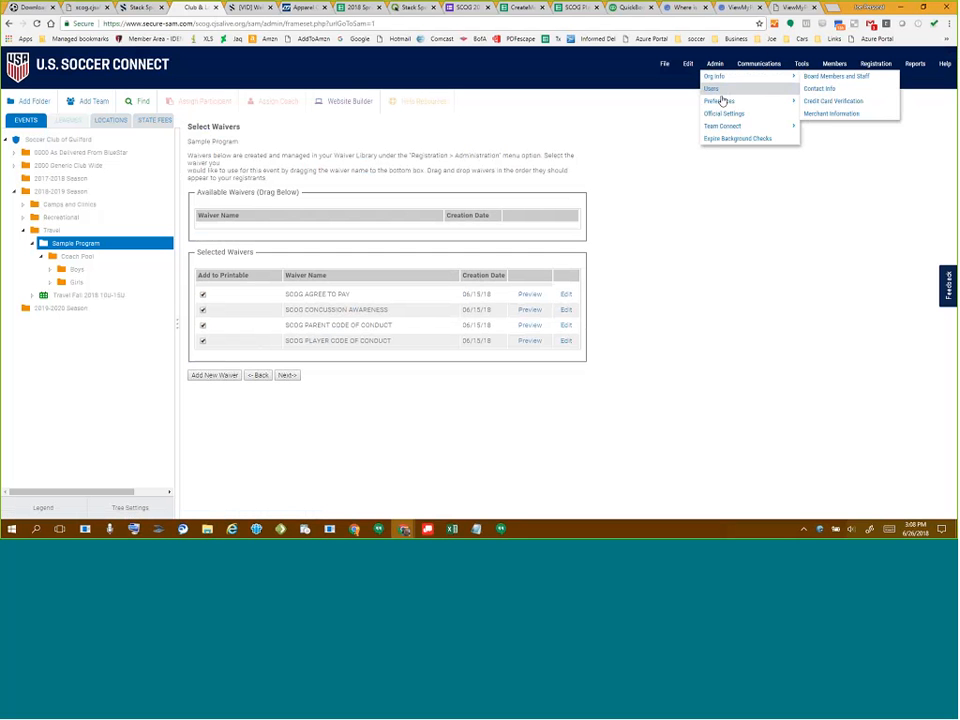
mouse_move(722, 101)
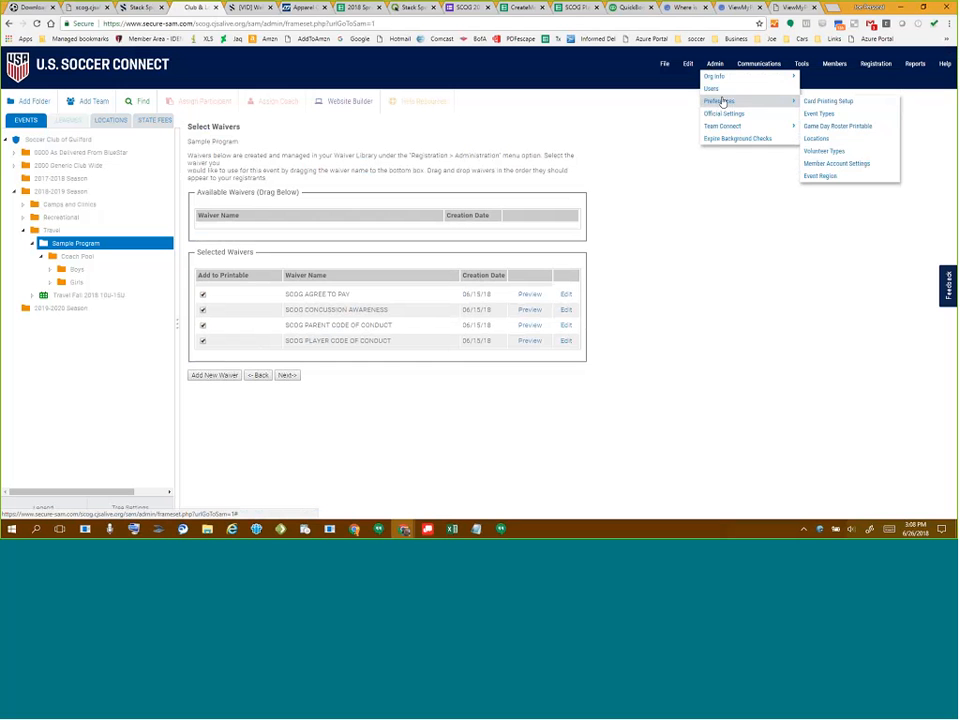
left_click(876, 64)
mouse_move(886, 77)
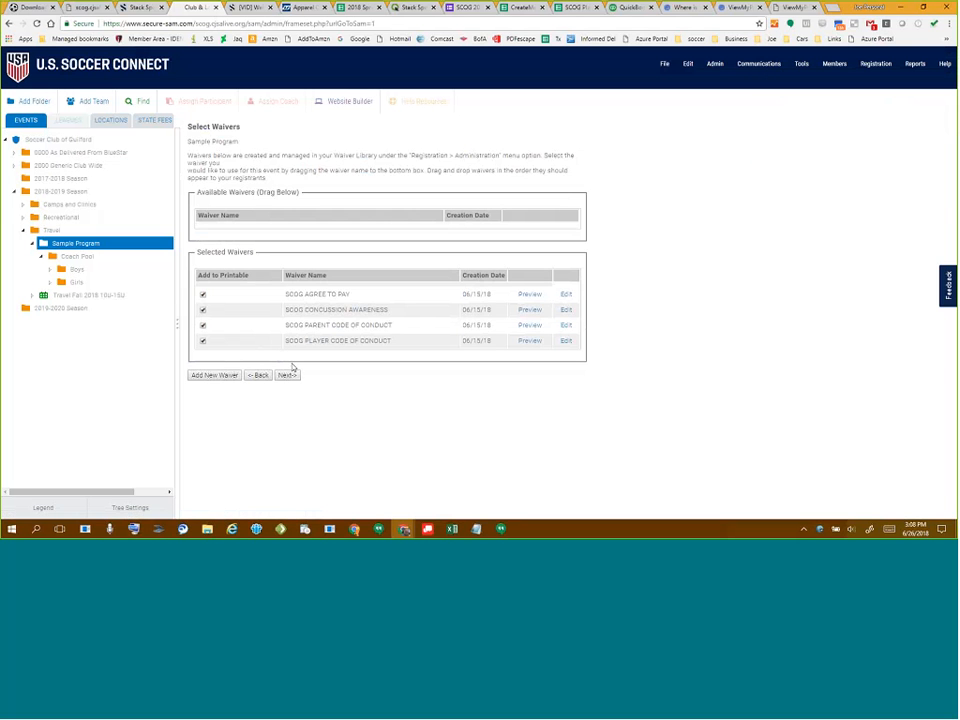
- Continue from Select Waivers to the Add Coupon step showing two available coupons
left_click(287, 376)
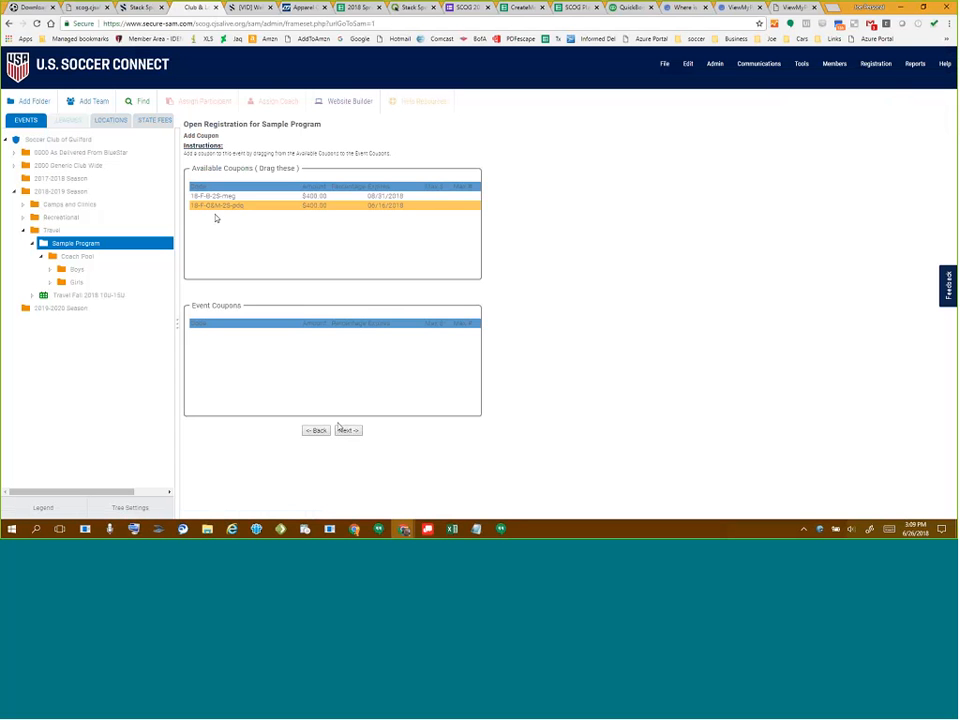
- Skip coupons and write 'Thank You' as the confirmation email text
left_click(352, 431)
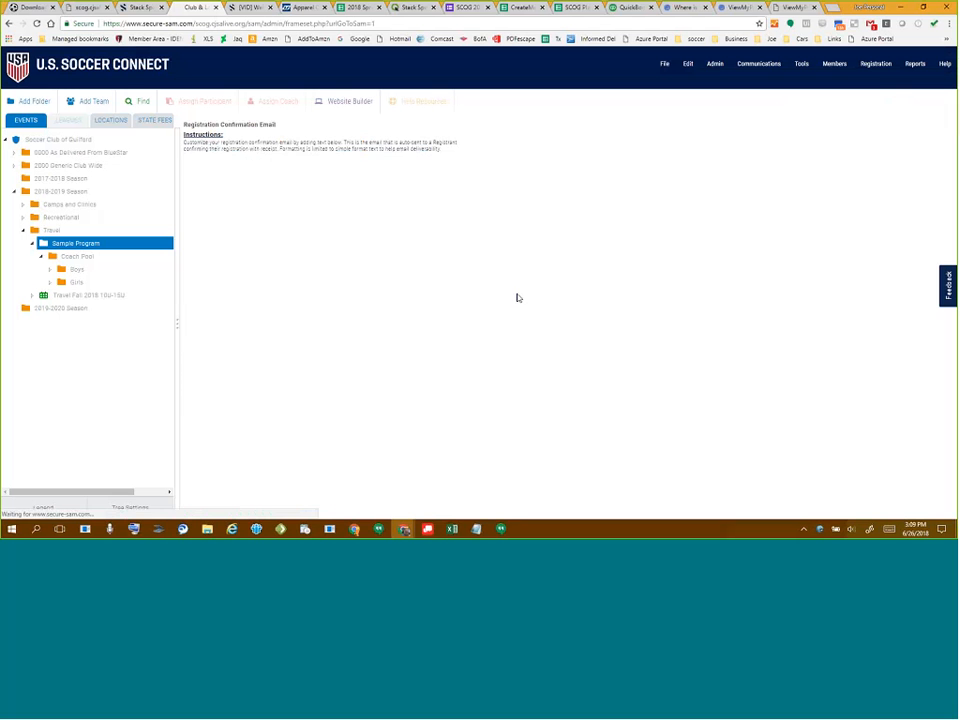
left_click(323, 255)
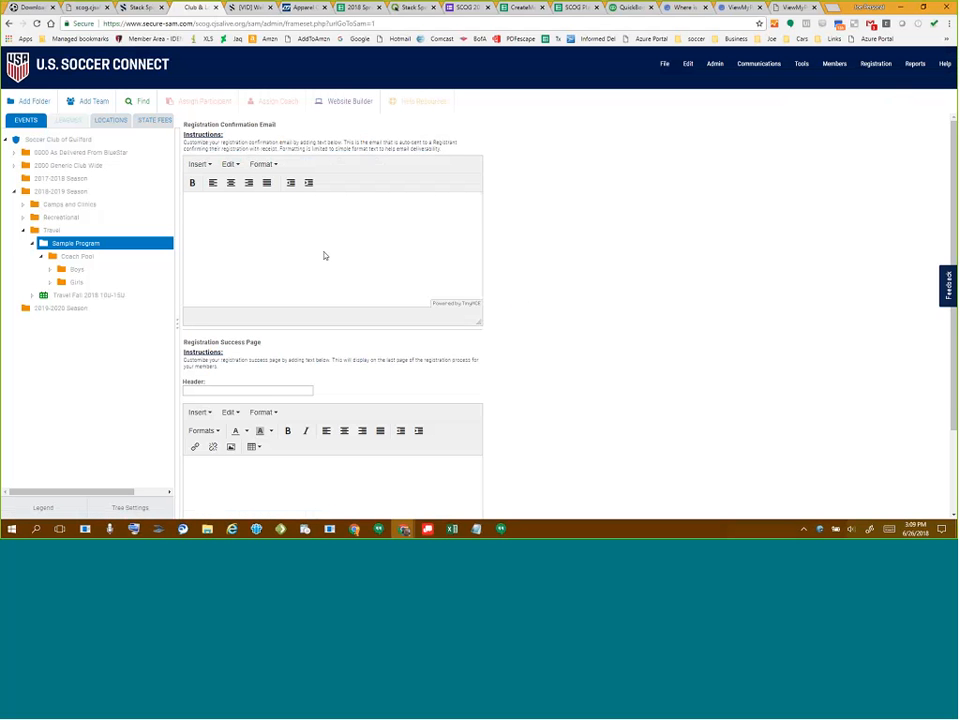
type("Thank You")
- Enter 'Thank YOu' as the success page message and header, save, and continue
left_click(237, 478)
type("Thank YOu")
left_click(240, 392)
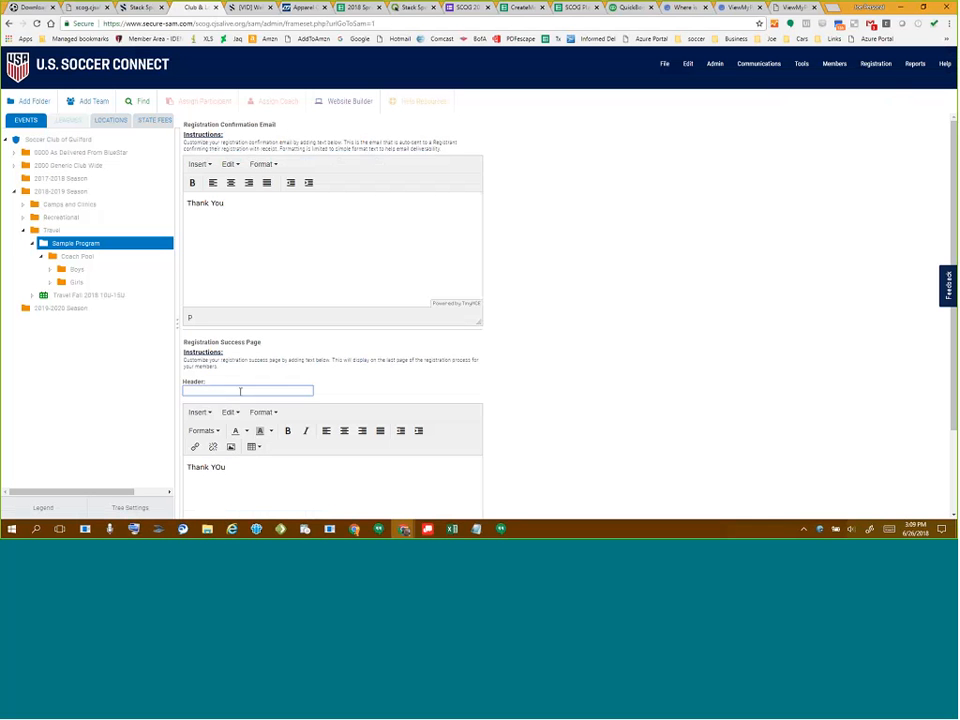
type("Thank YOu")
scroll(285, 377, "down", 1)
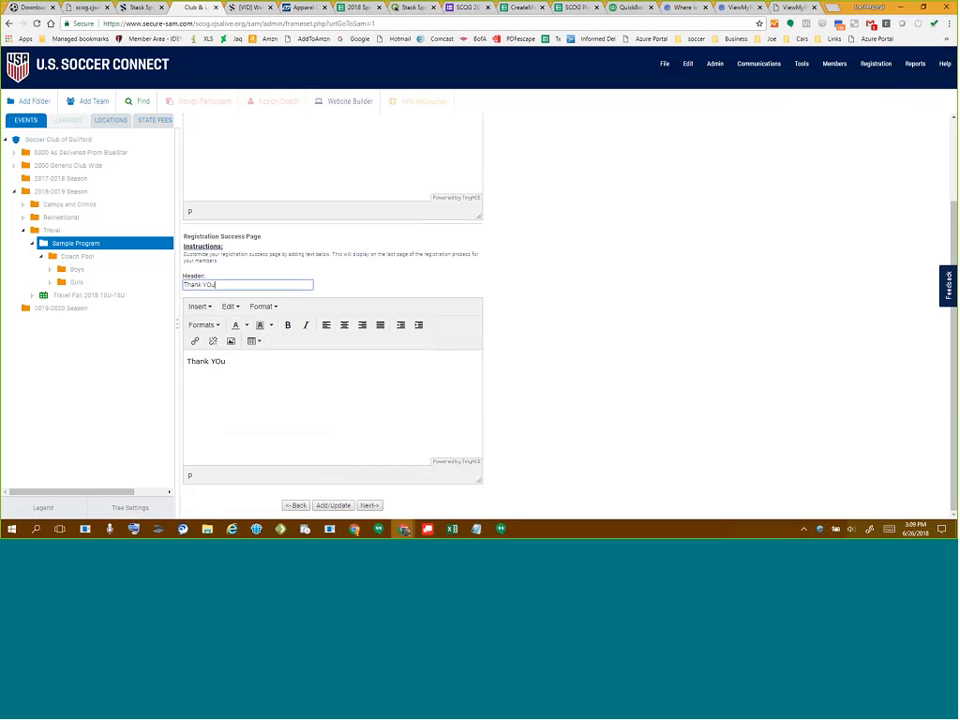
key("Return")
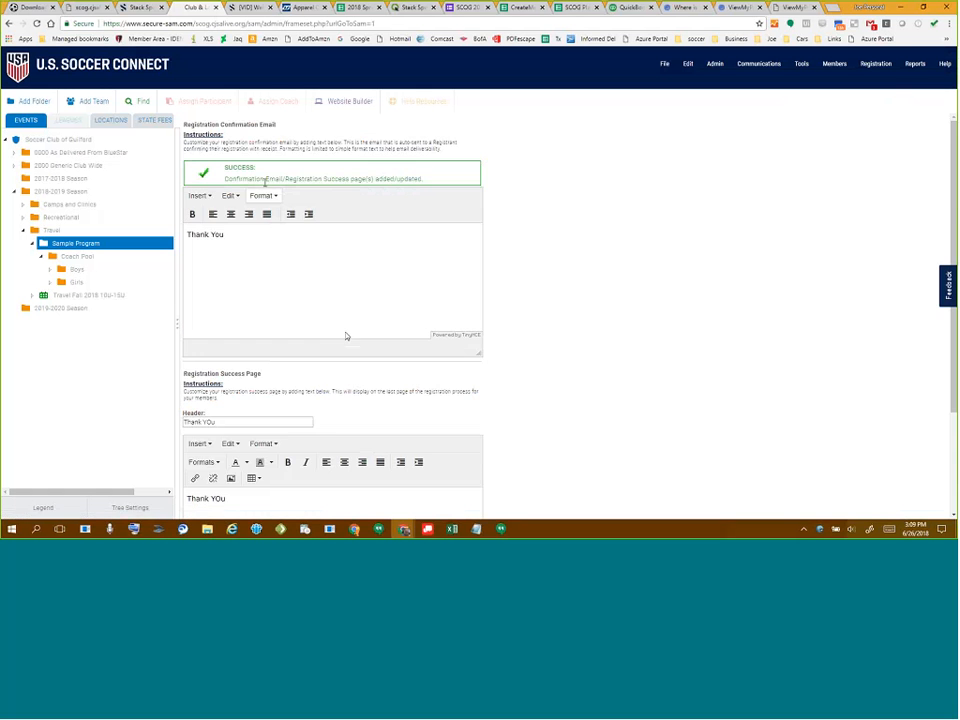
scroll(438, 497, "down", 1)
left_click(368, 506)
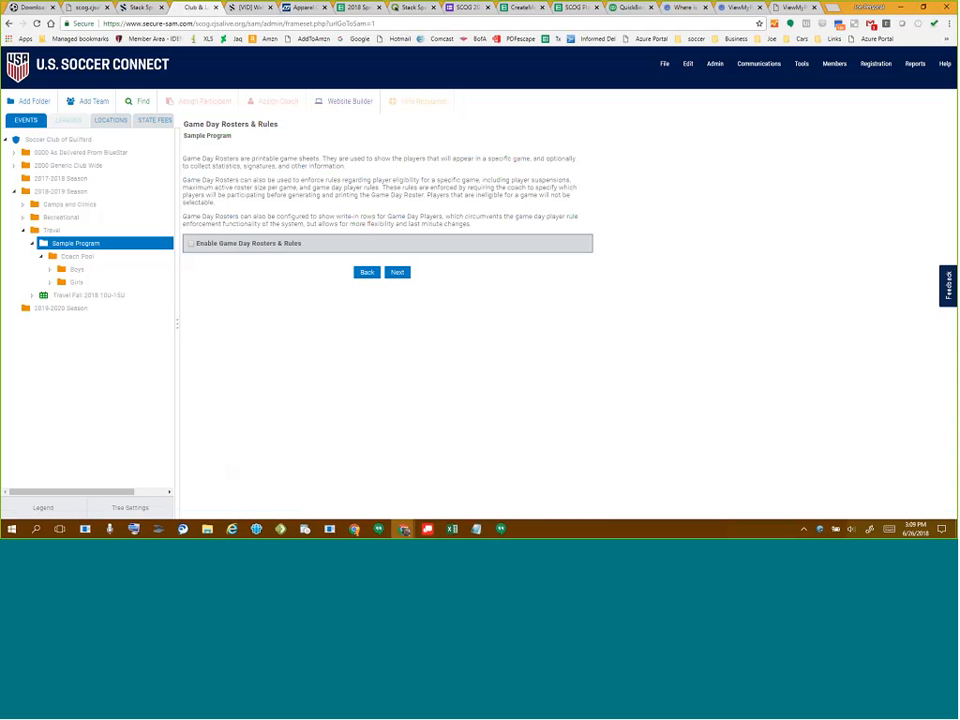
- Leave Game Day Rosters off, review the summary, create the registration event and dismiss the alert
left_click(191, 244)
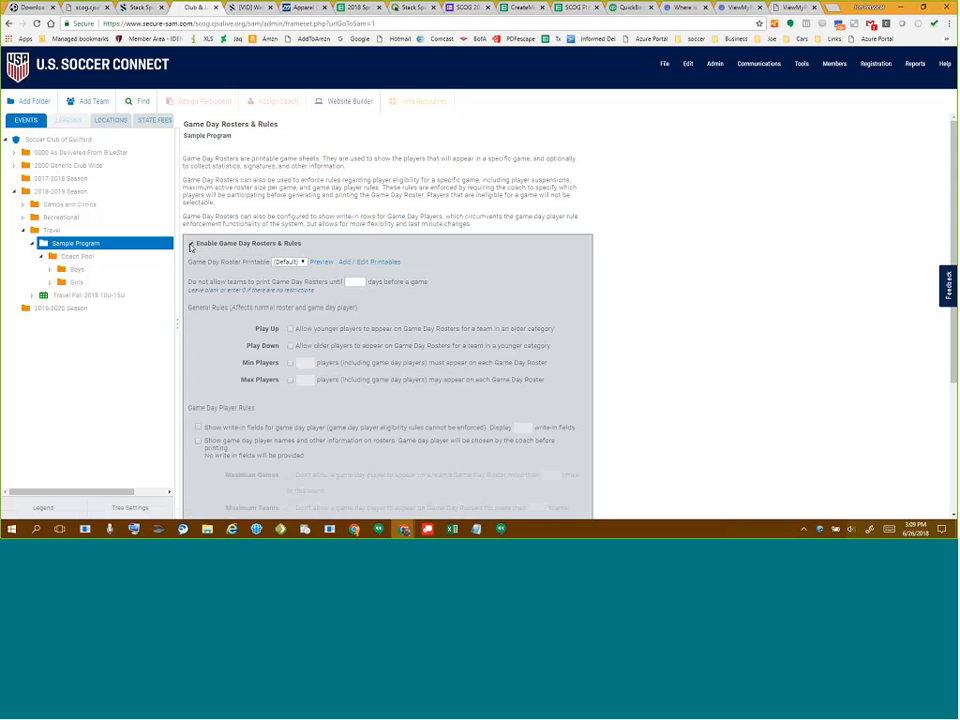
left_click(191, 244)
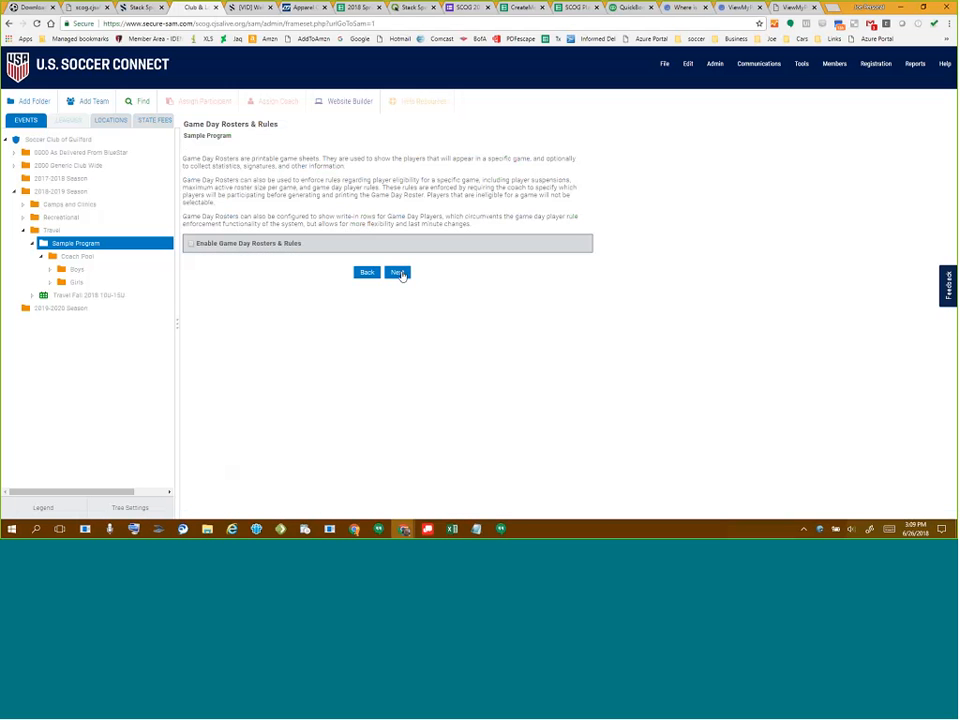
left_click(401, 274)
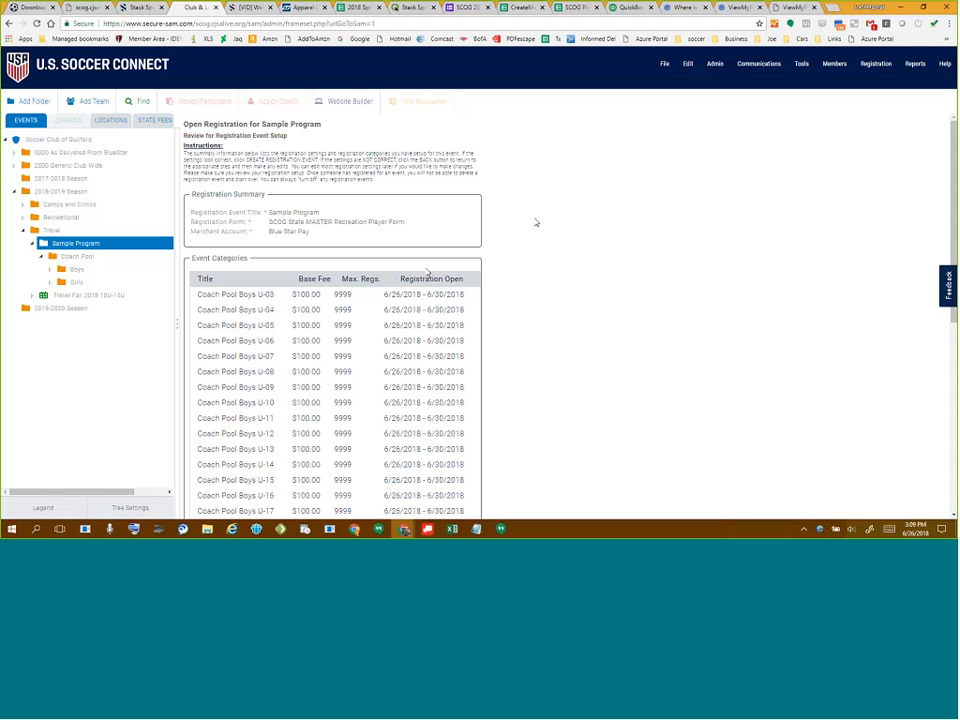
scroll(535, 222, "down", 5)
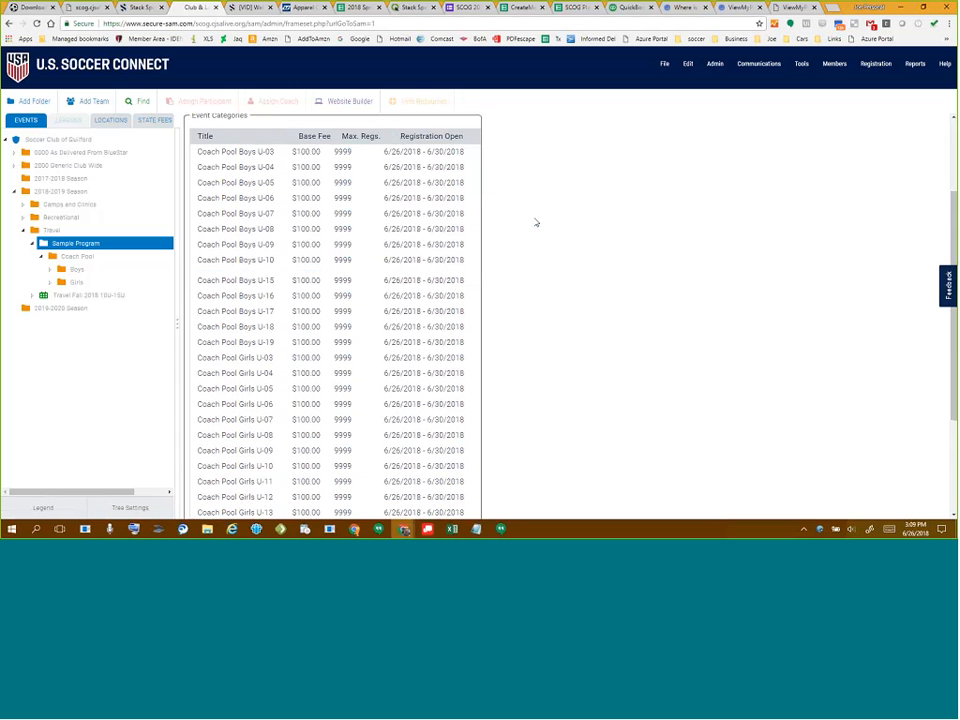
scroll(535, 222, "down", 1)
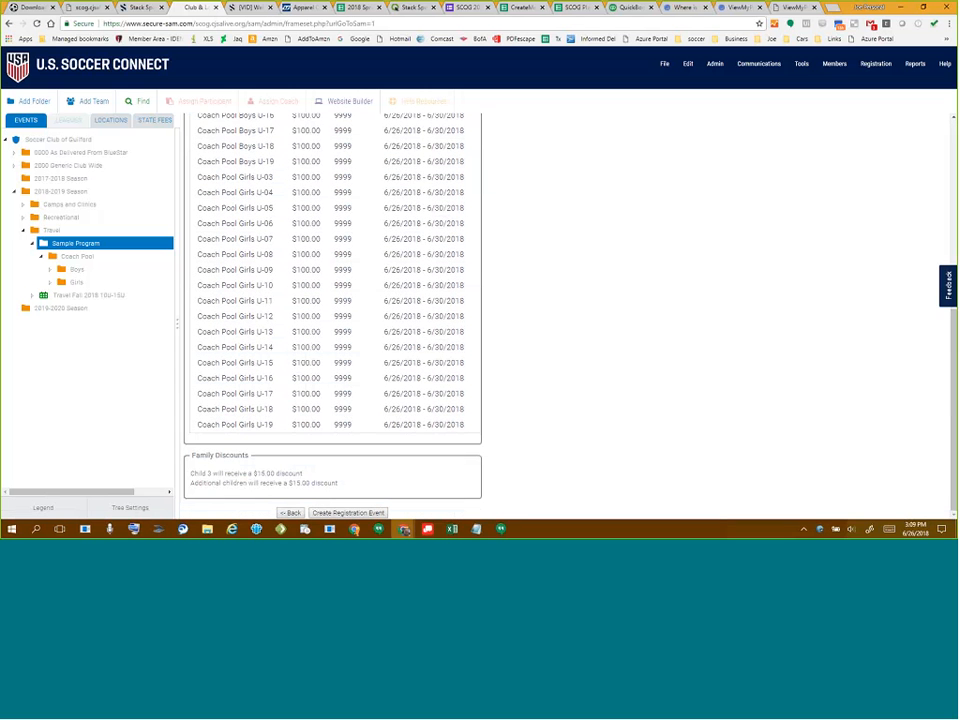
left_click(347, 512)
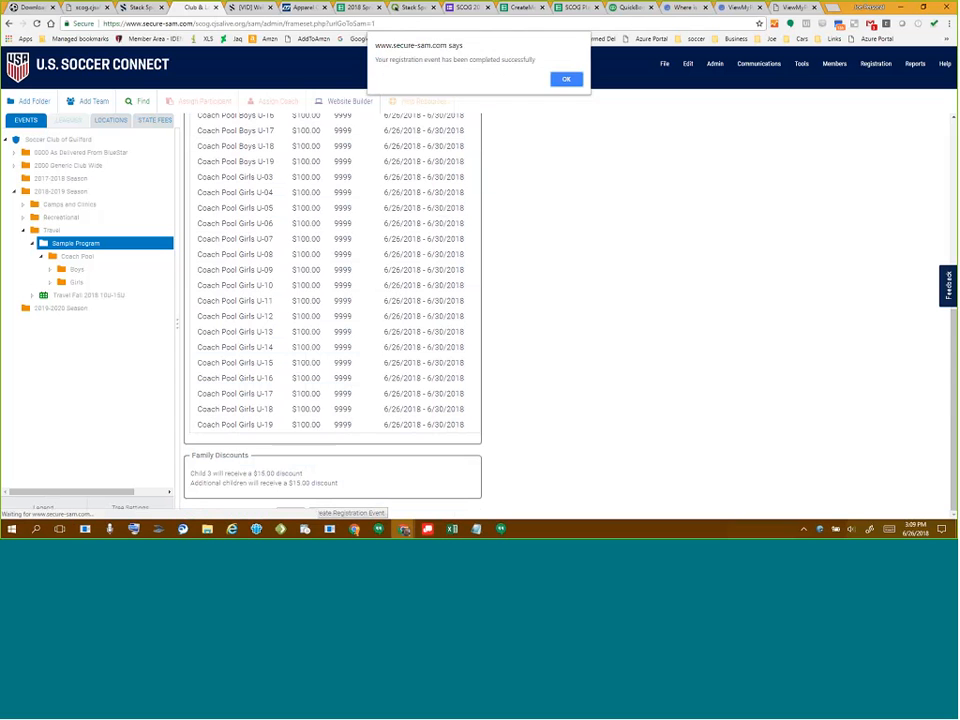
left_click(566, 79)
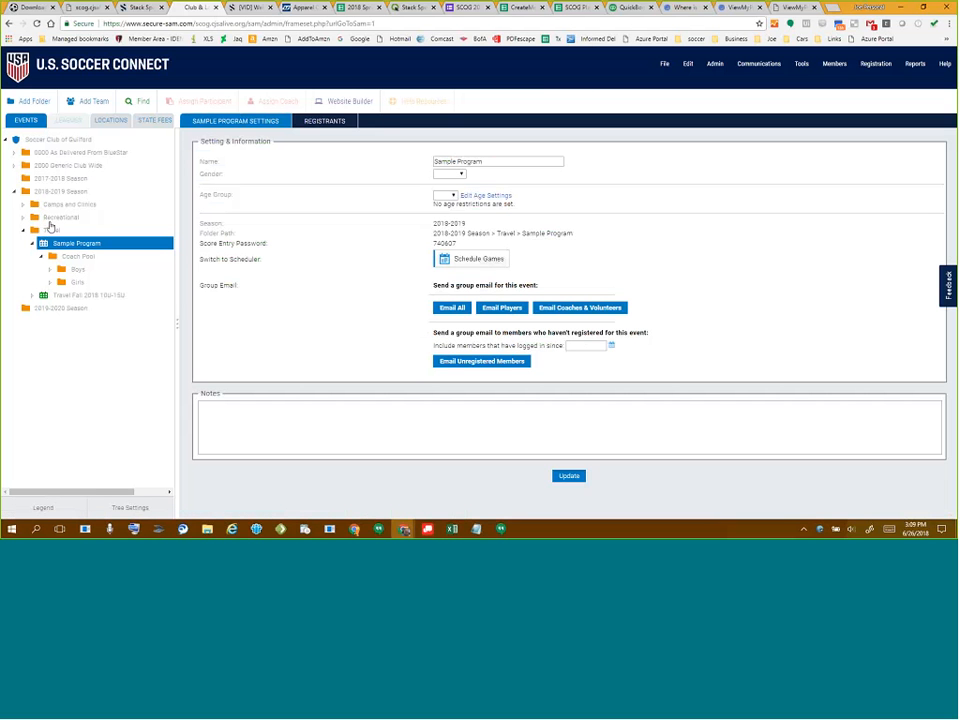
- Show the Travel folder's settings and expand the Boys coach pool age groups
left_click(50, 231)
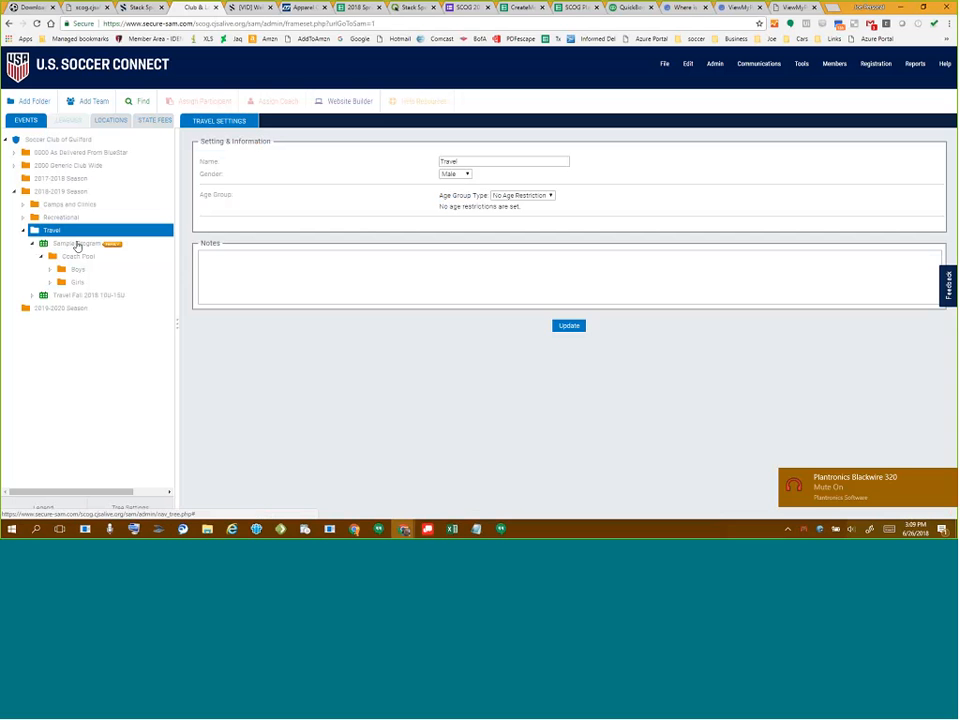
left_click(51, 269)
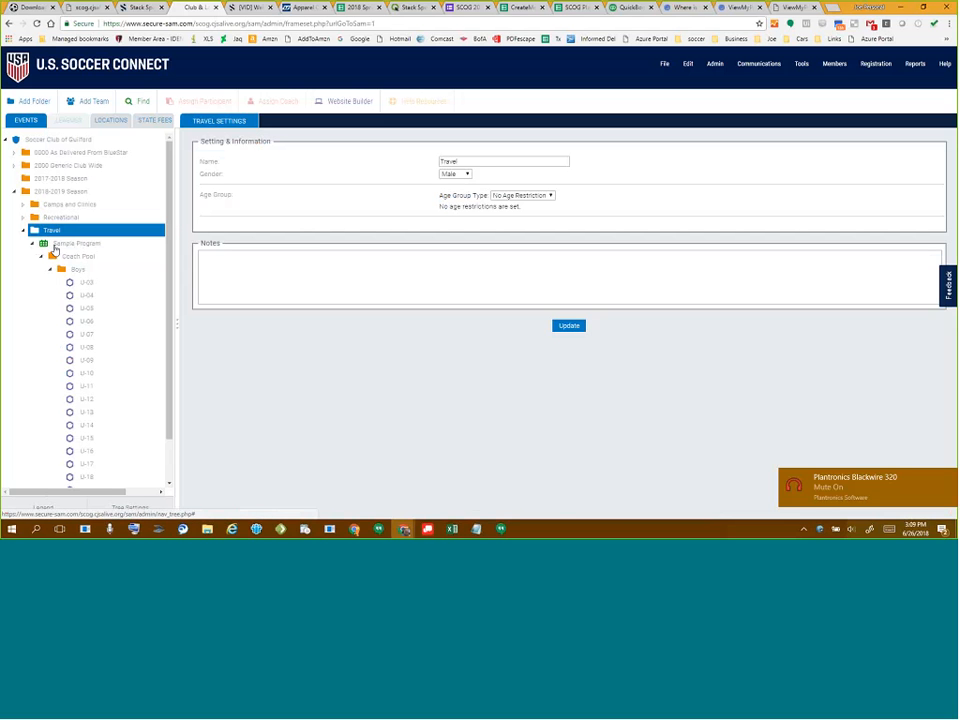
- On the club's public website, sign in through Member Login with the saved account
left_click(82, 10)
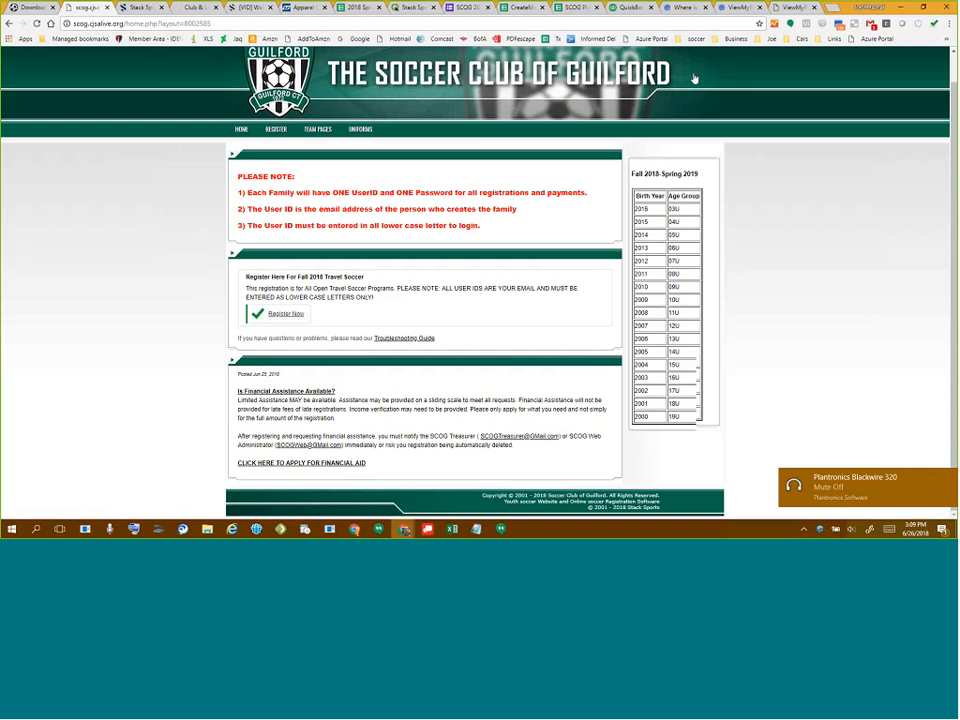
scroll(695, 78, "up", 1)
left_click(686, 54)
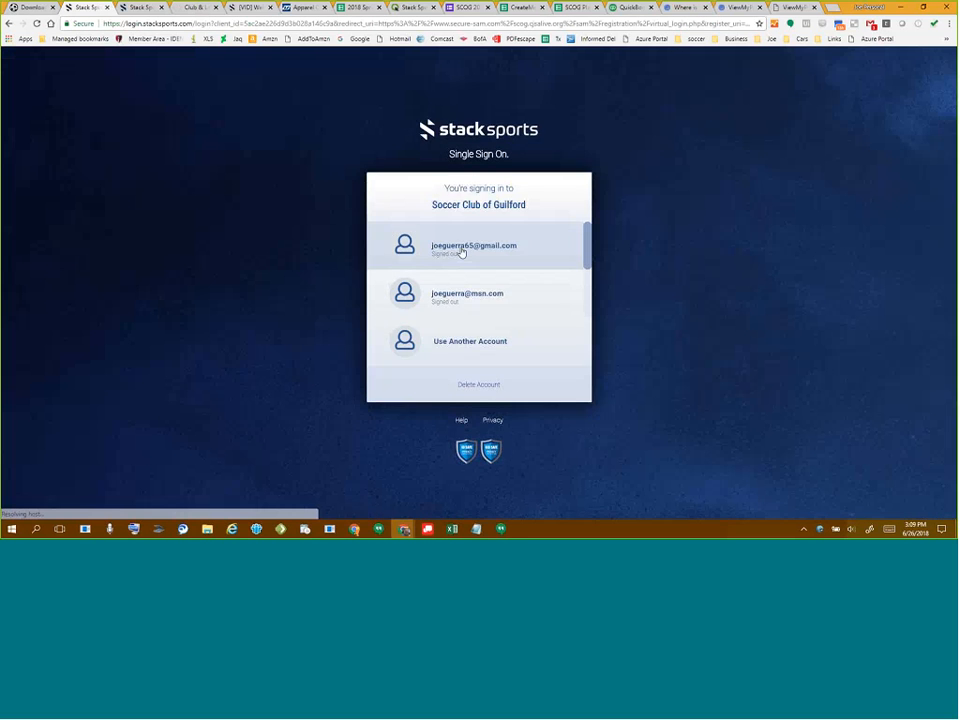
left_click(461, 252)
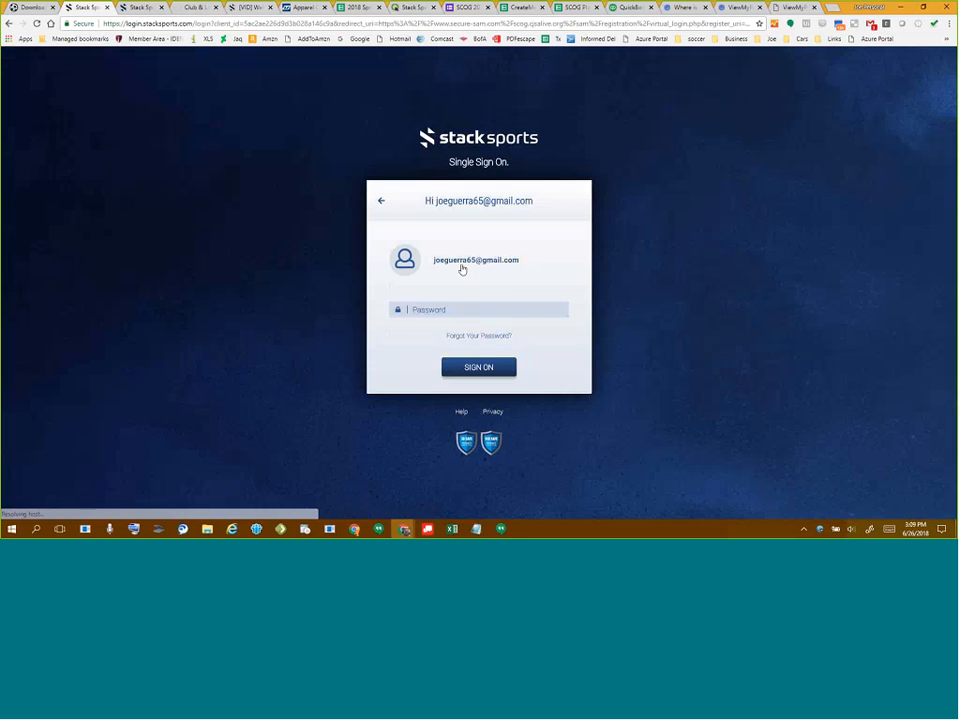
left_click(452, 309)
left_click(455, 334)
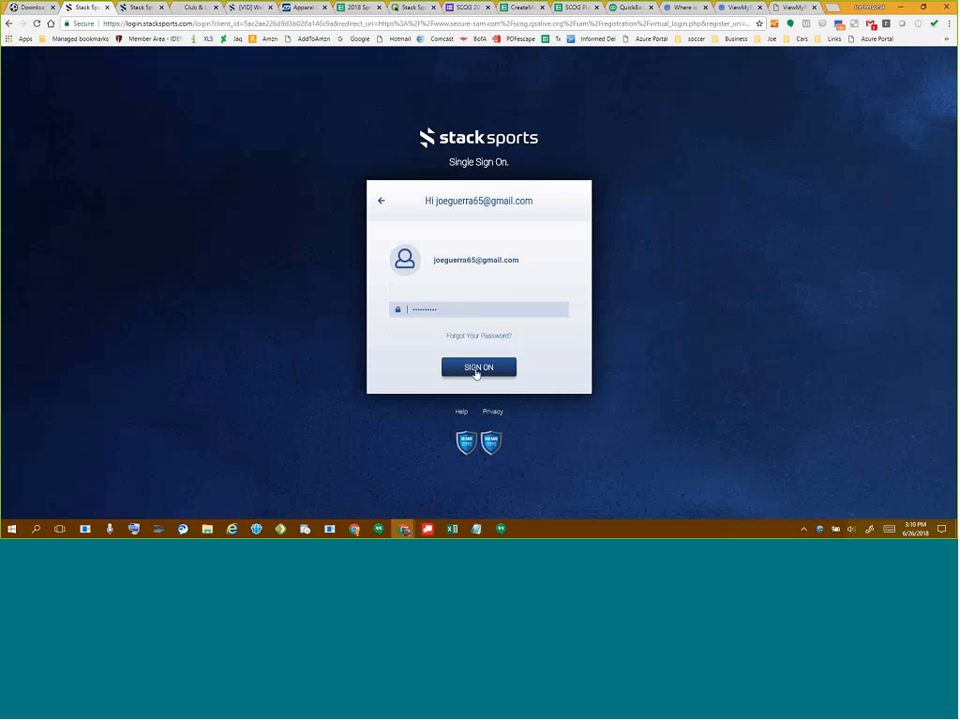
left_click(482, 367)
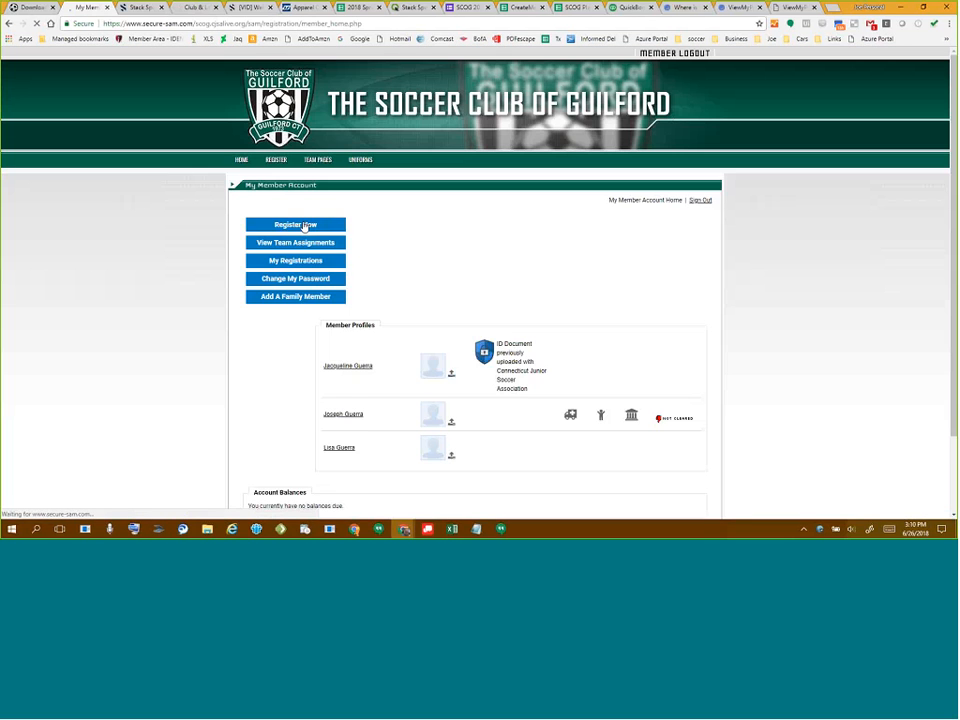
- Confirm Sample Program is listed under Players in the open registrations
left_click(305, 226)
scroll(274, 317, "down", 3)
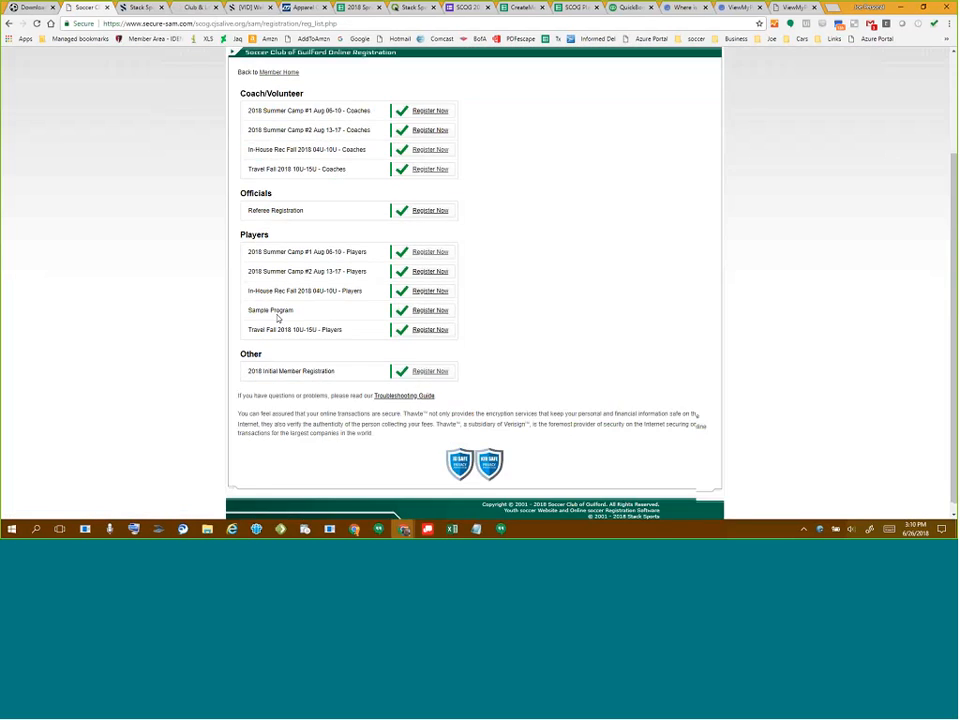
left_click_drag(249, 313, 302, 315)
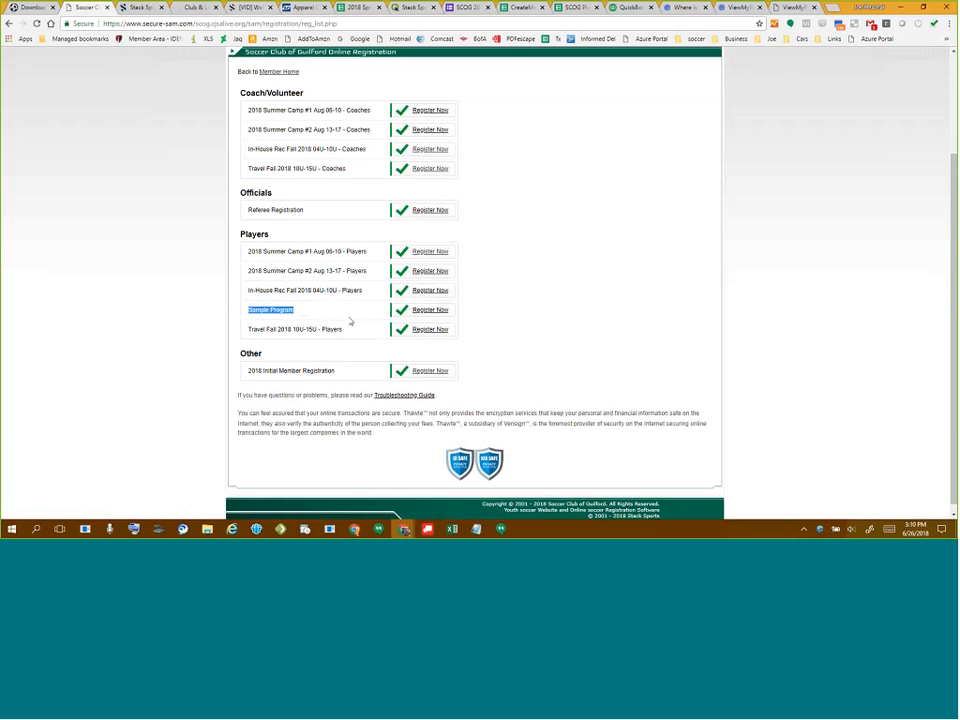
scroll(336, 297, "up", 3)
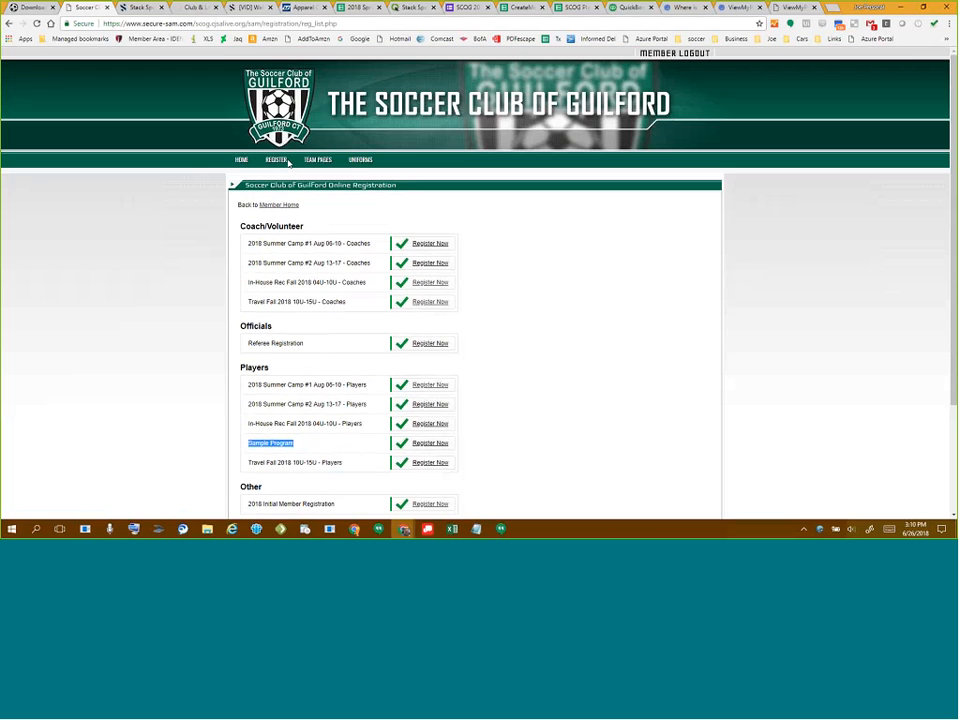
- Go to Register > Registration Programs > Travel for the Fall 2018 Travel Soccer page
mouse_move(280, 162)
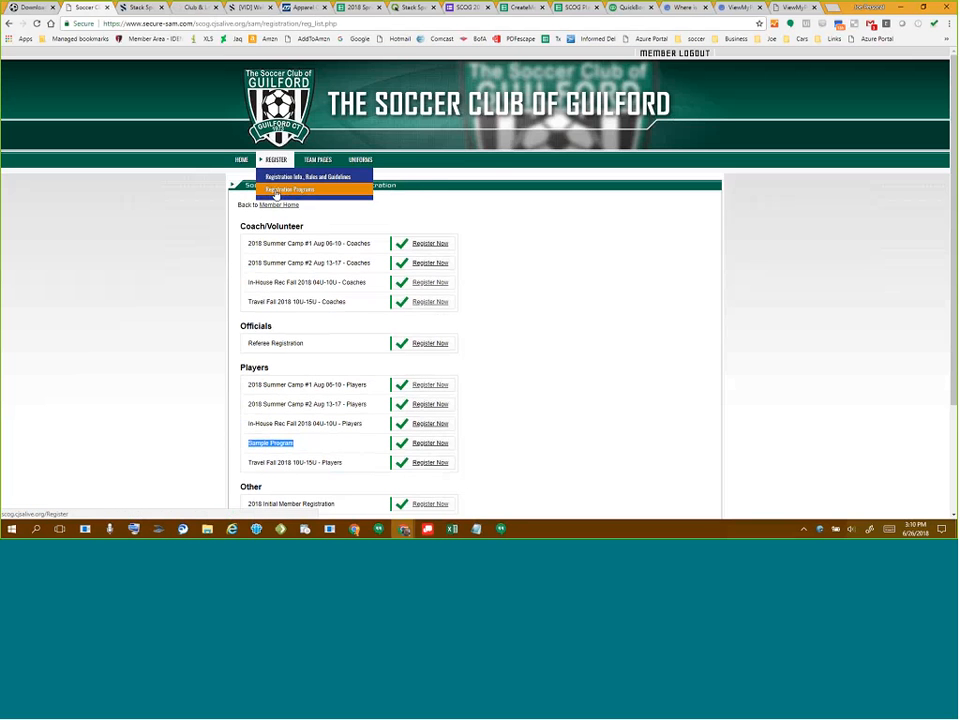
mouse_move(290, 190)
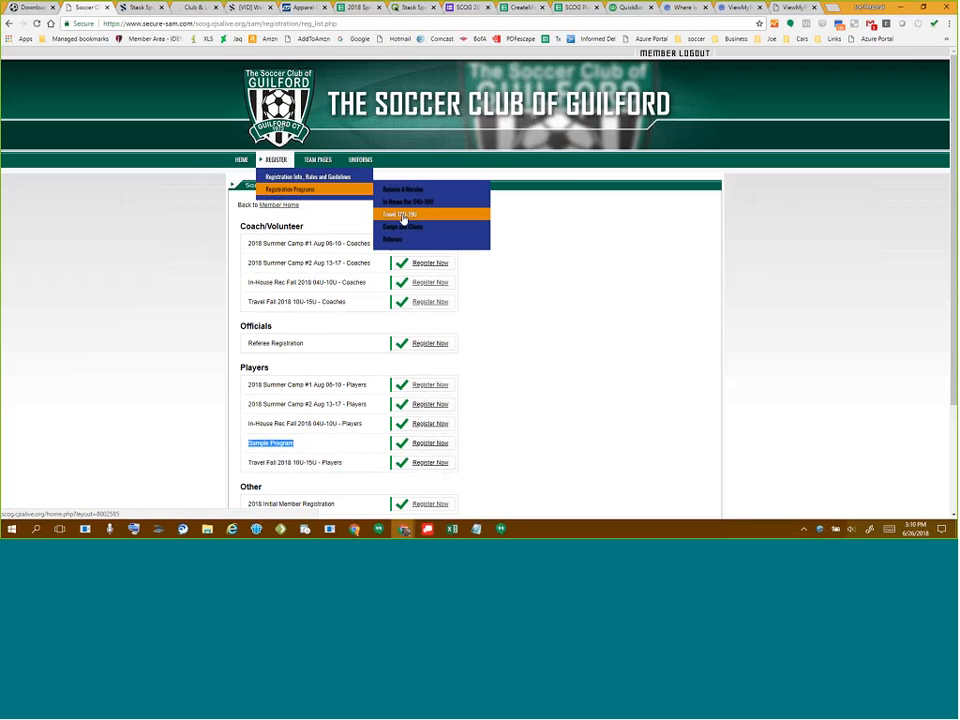
left_click(404, 216)
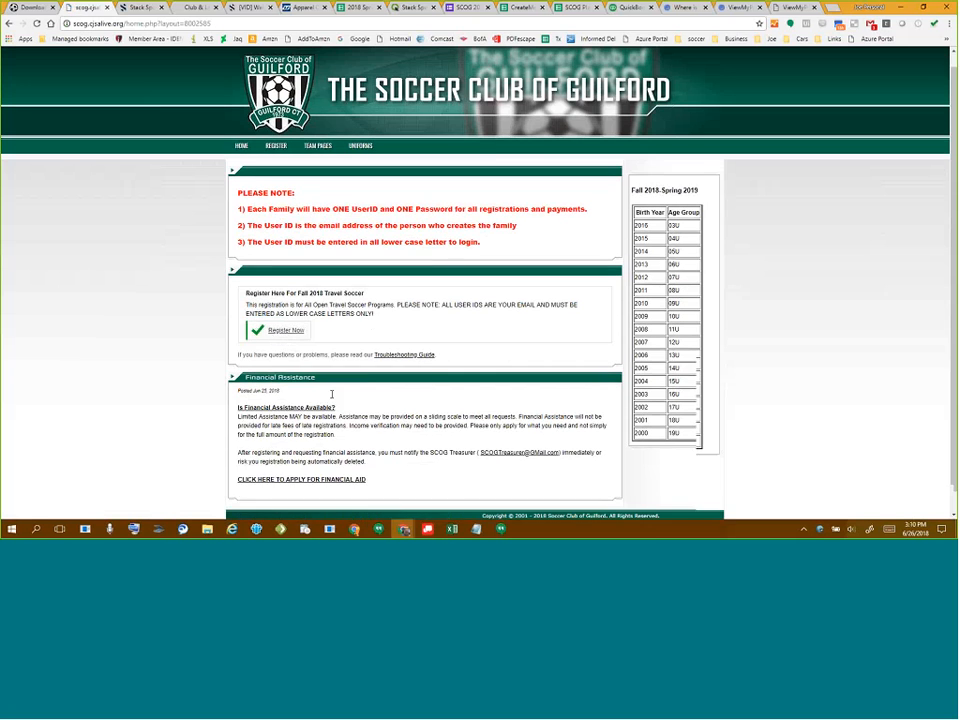
scroll(332, 392, "down", 1)
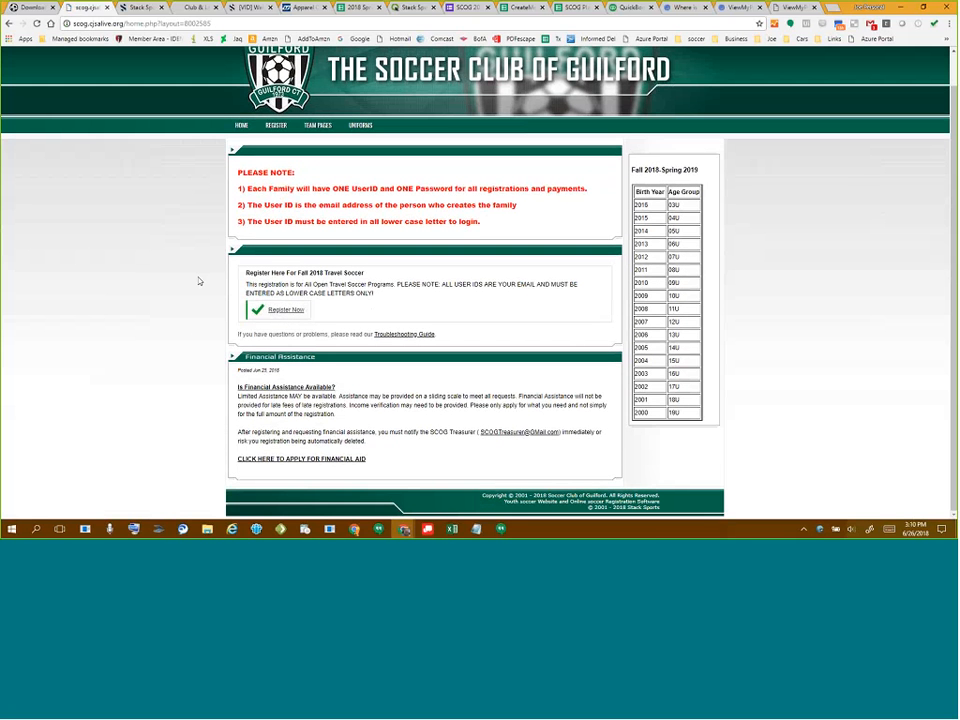
- In the admin tree, expand 2000 Generic Club Wide, Recreational, In-House Rec and Coach Pool
left_click(197, 9)
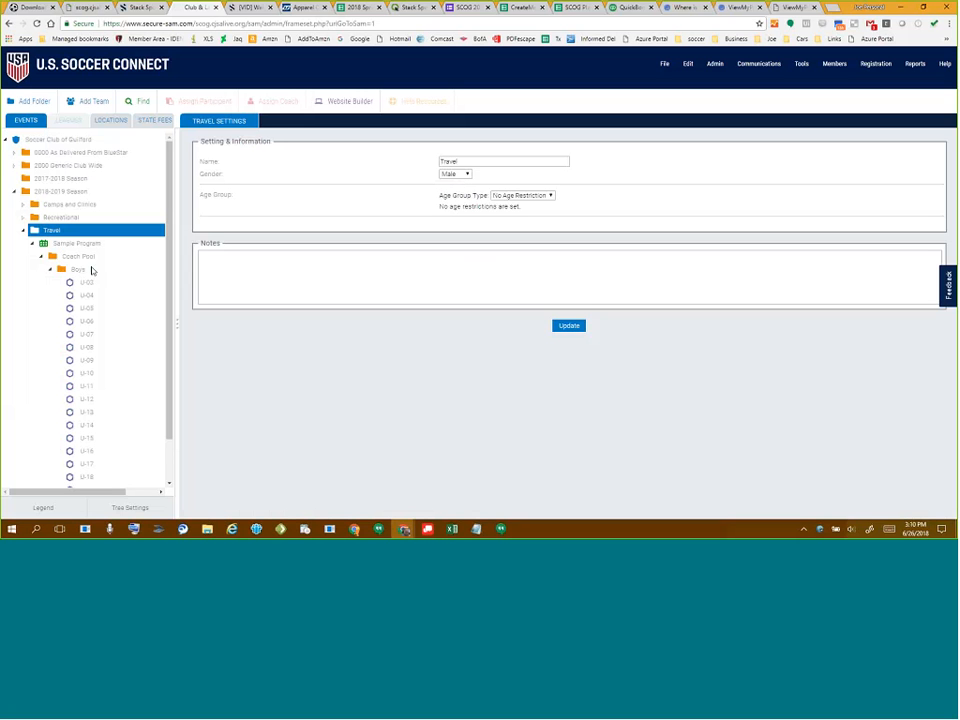
mouse_move(94, 250)
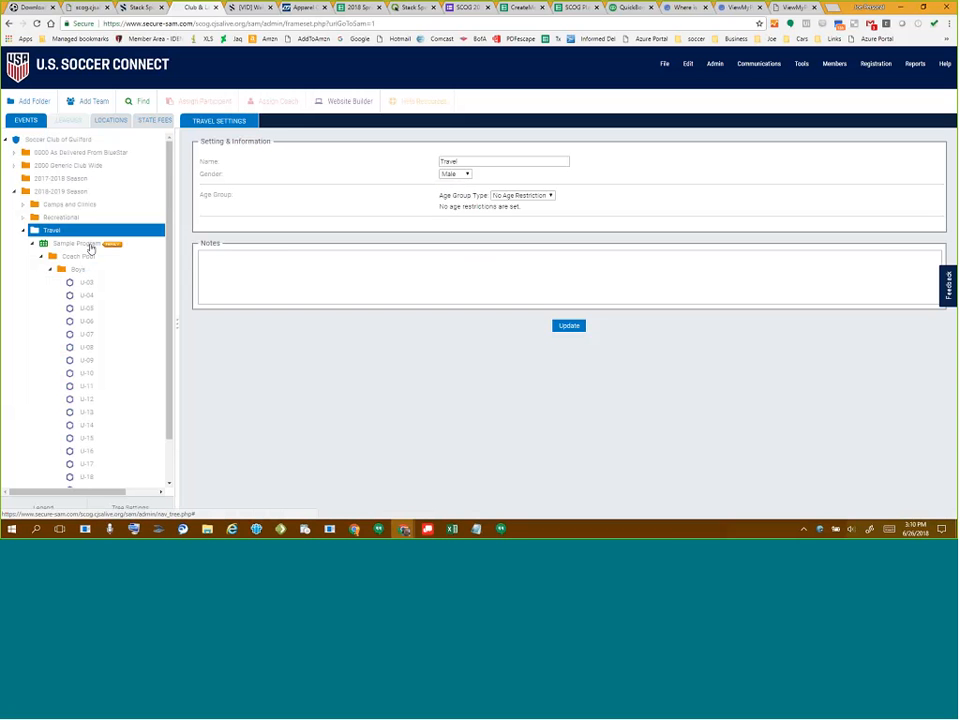
left_click(14, 167)
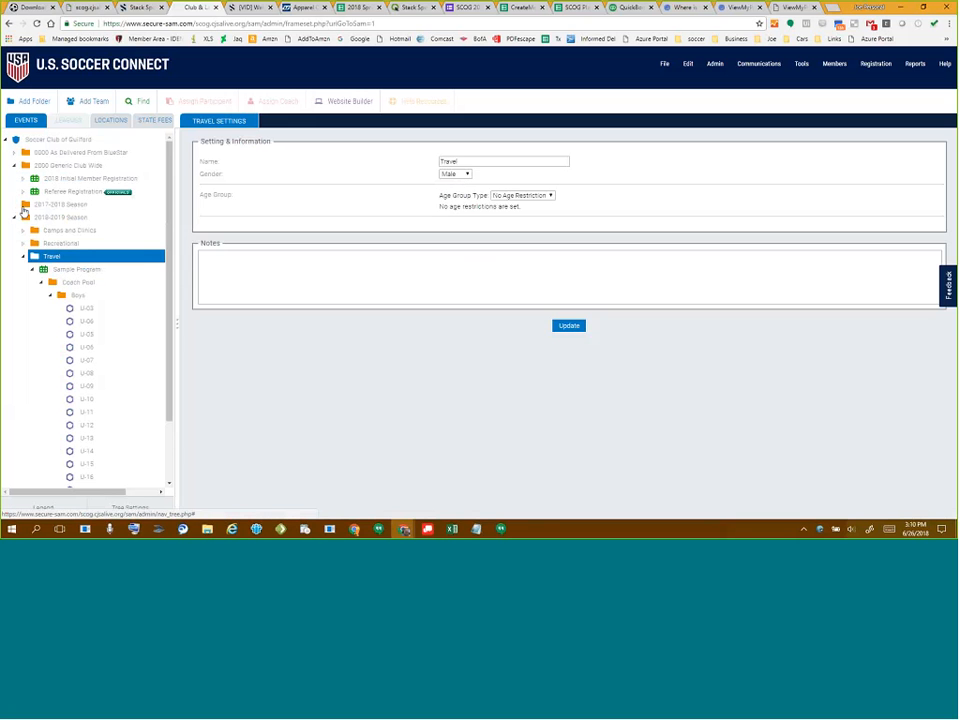
left_click(23, 243)
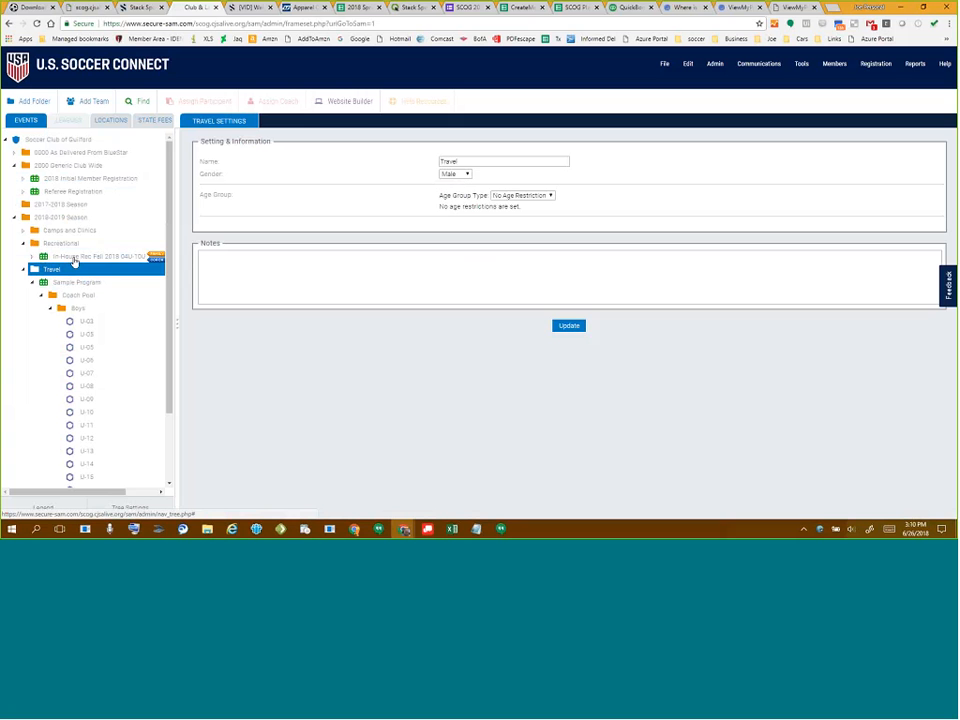
left_click(33, 257)
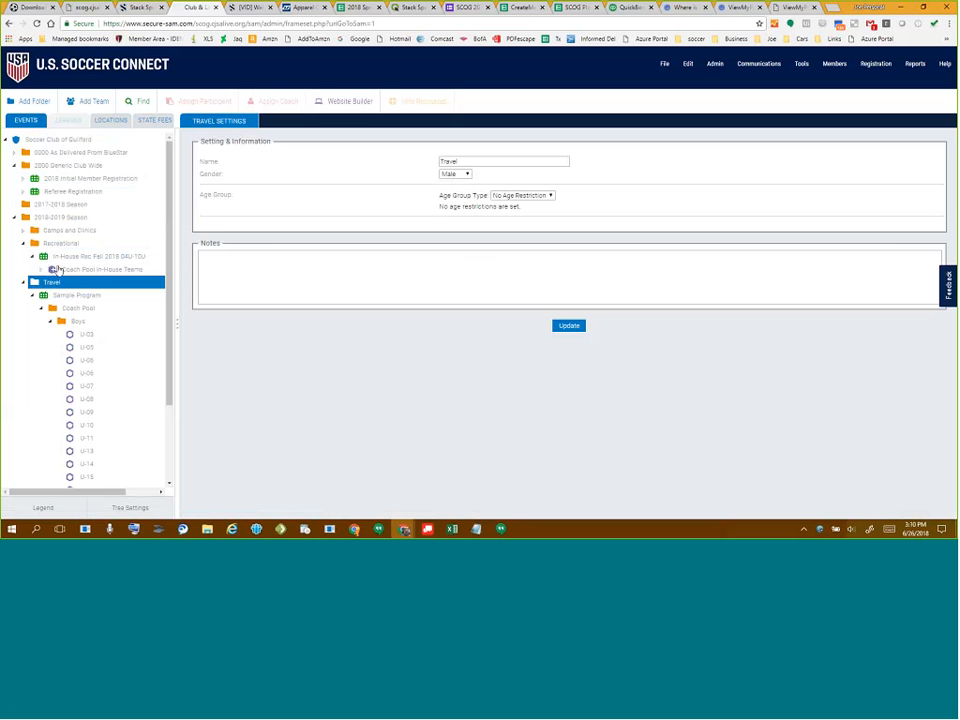
left_click(41, 269)
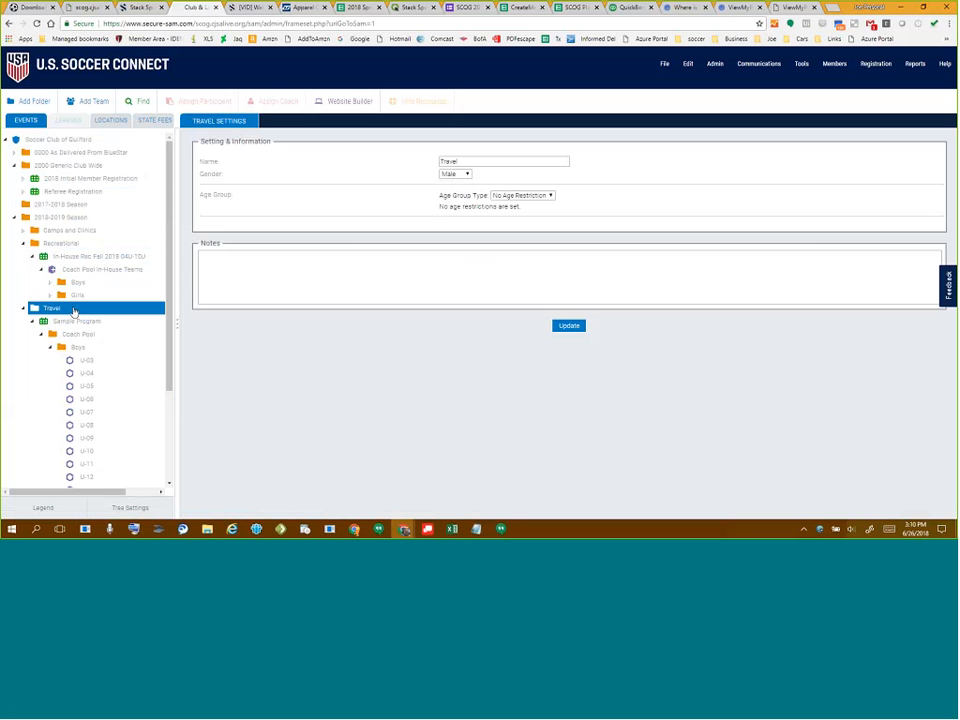
- Expand the Boys folder to list its teams, then show the Sample Program settings
left_click(50, 347)
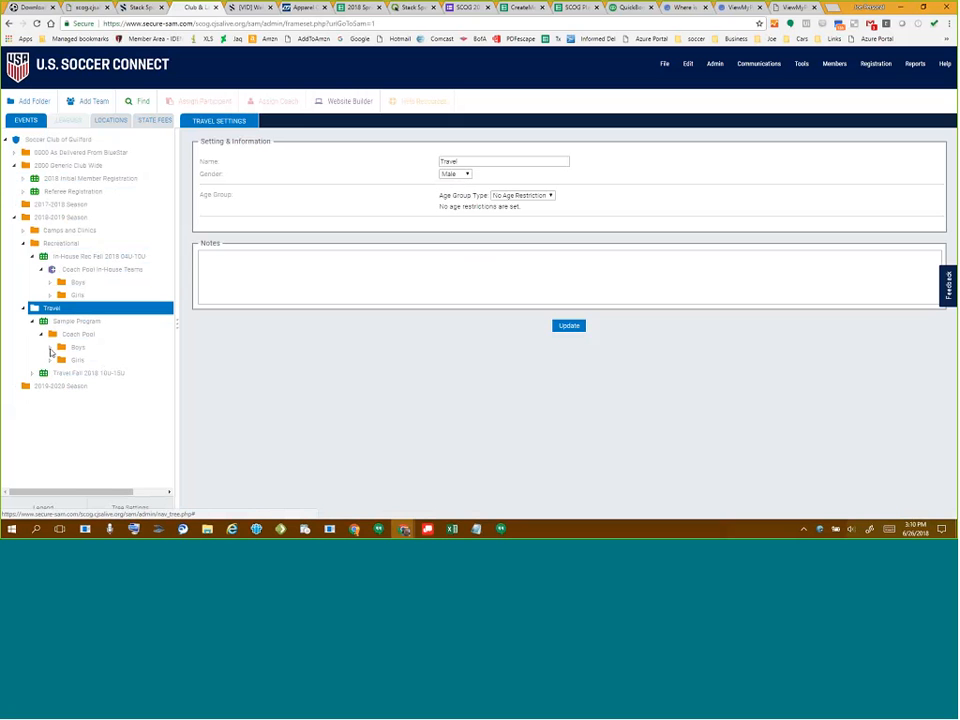
left_click(50, 347)
left_click(50, 347)
left_click(50, 347)
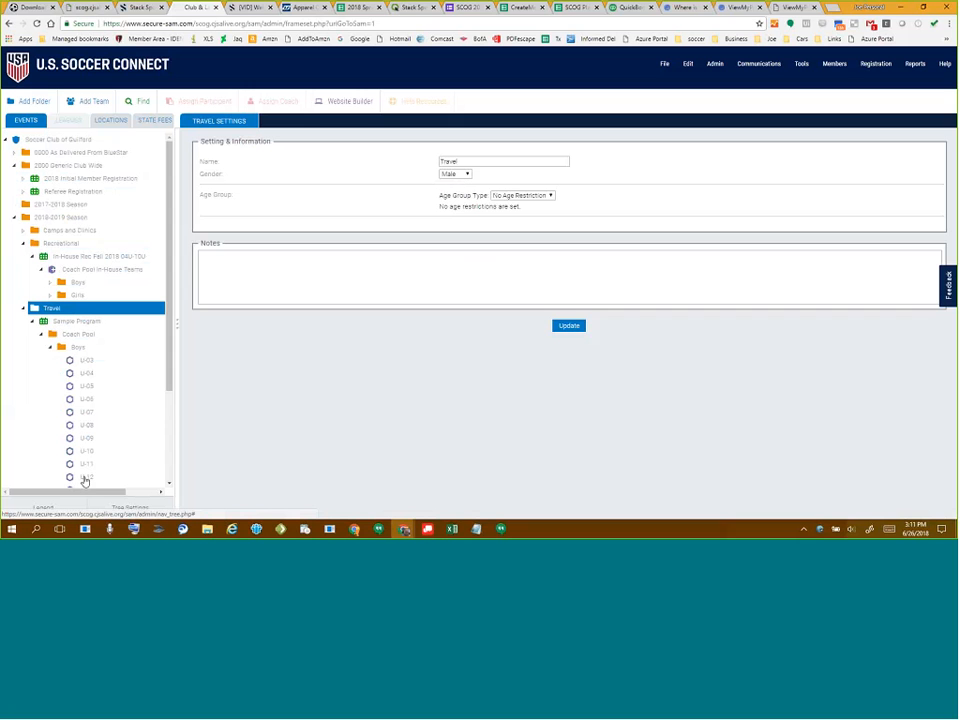
left_click(68, 322)
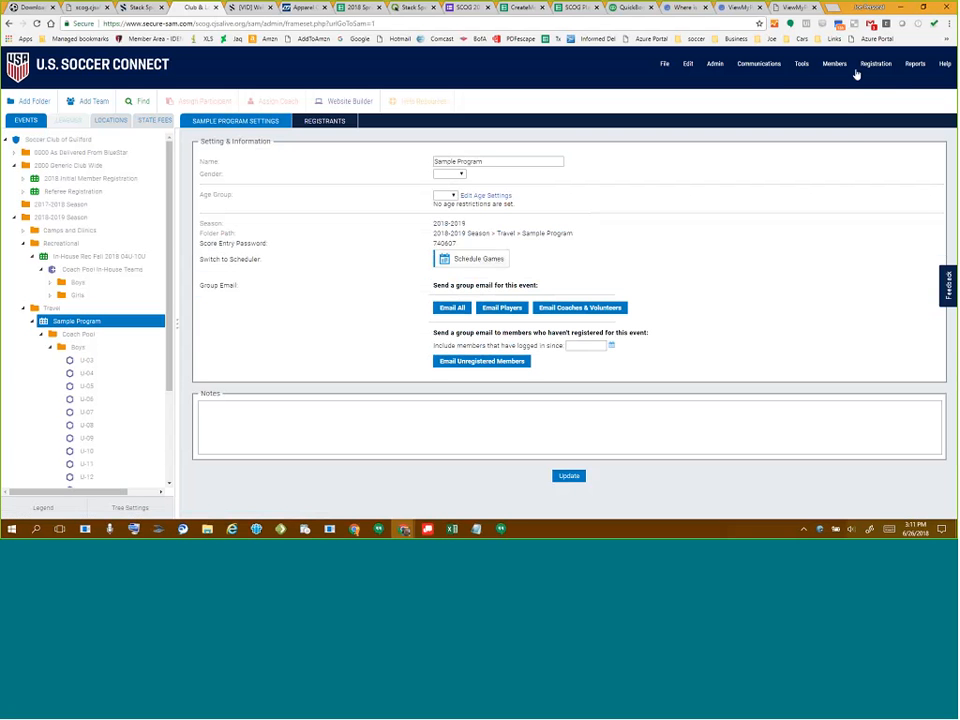
left_click(858, 72)
mouse_move(868, 80)
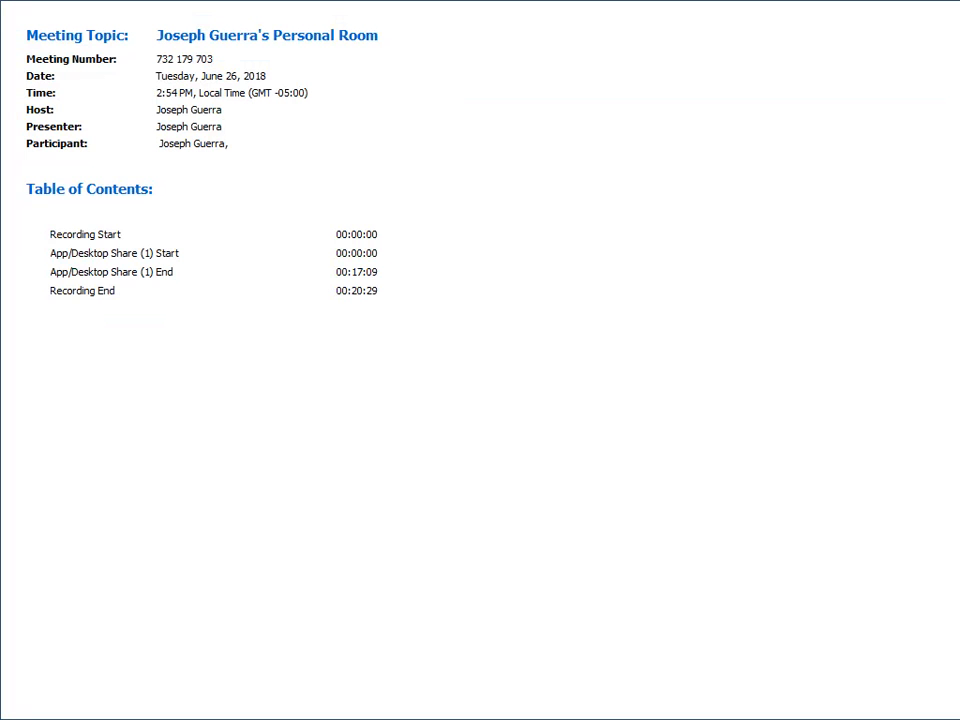